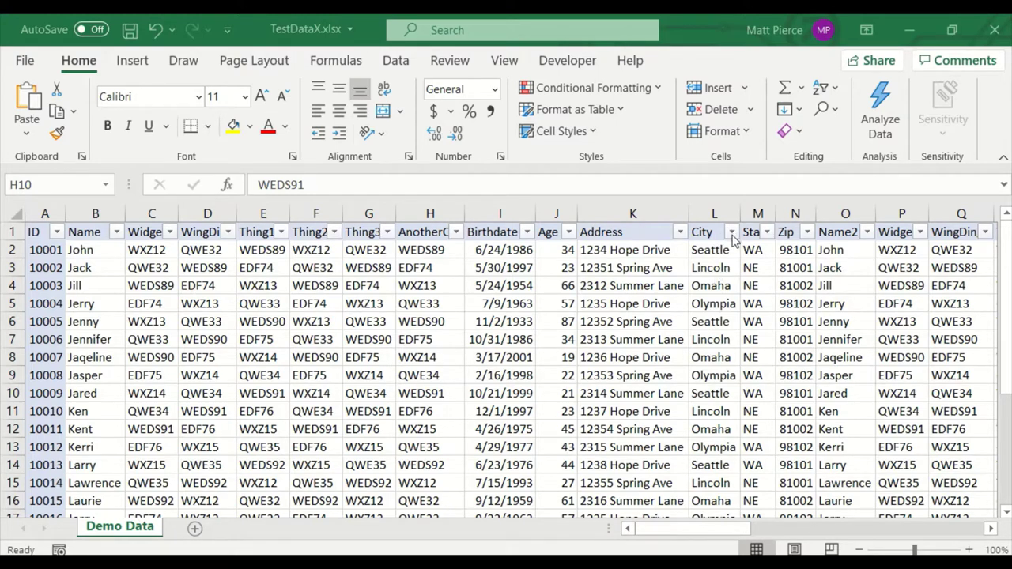
# Filter the City column to list only the Seattle records
pyautogui.click(732, 232)
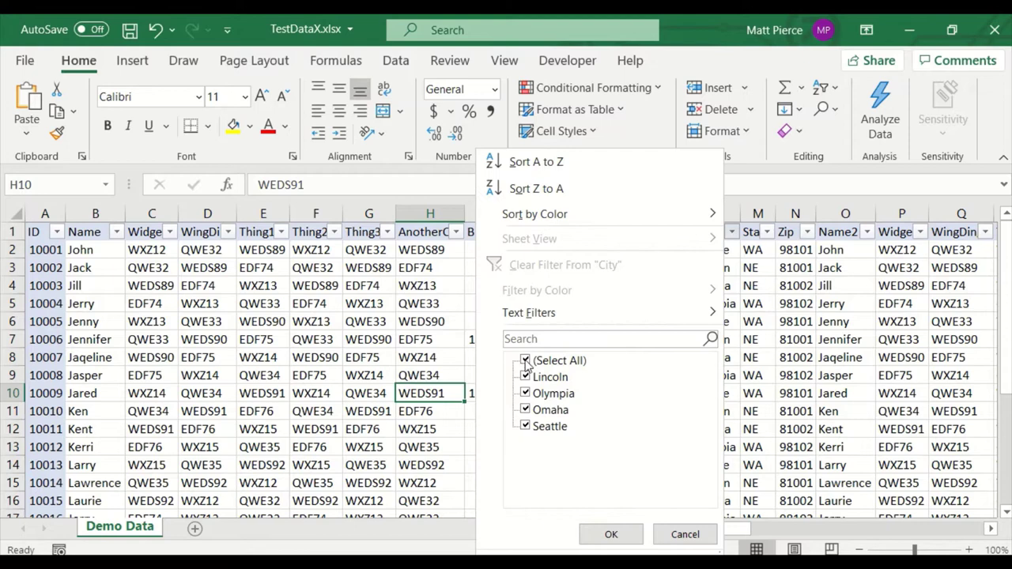
pyautogui.click(525, 360)
pyautogui.click(525, 426)
pyautogui.click(617, 537)
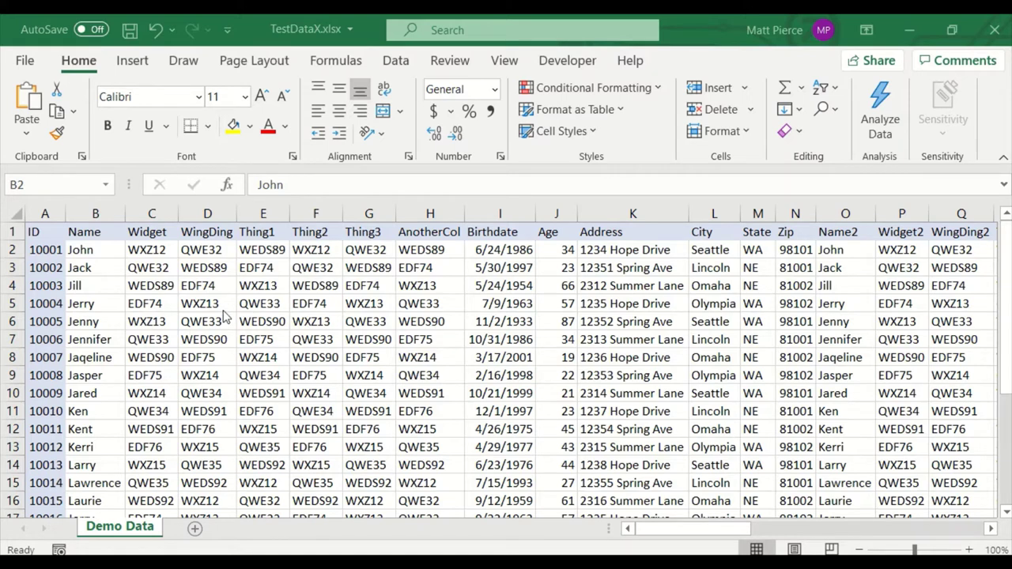
# Convert the data range A1:Z24 into a table with headers, checking that the range covers all rows and columns
pyautogui.click(273, 336)
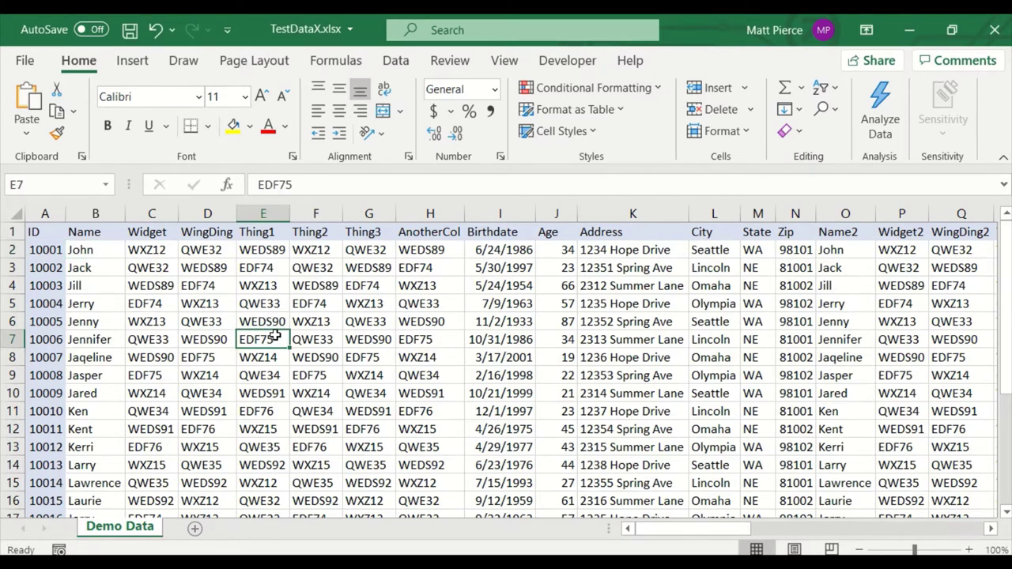
pyautogui.click(132, 61)
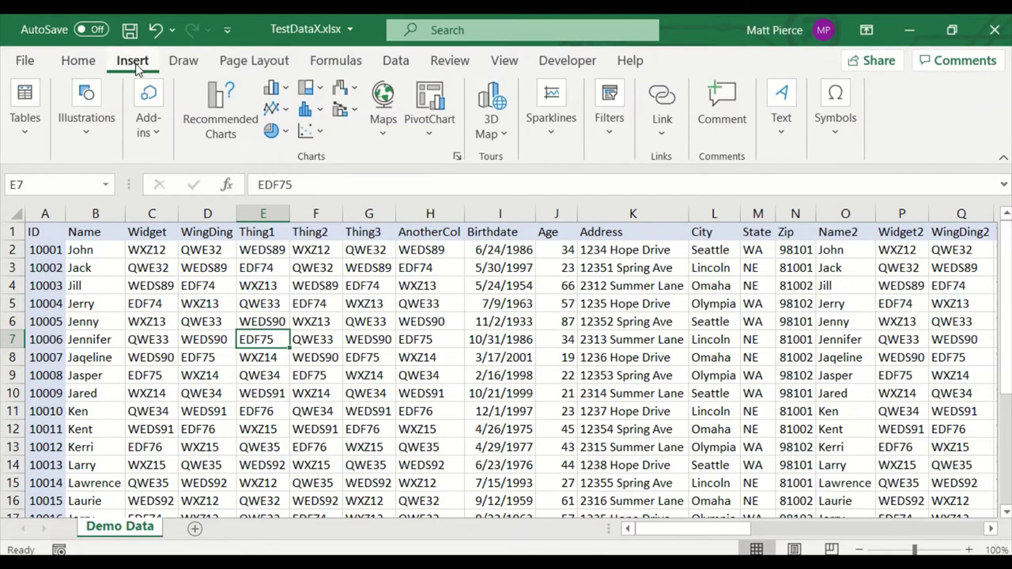
pyautogui.click(29, 128)
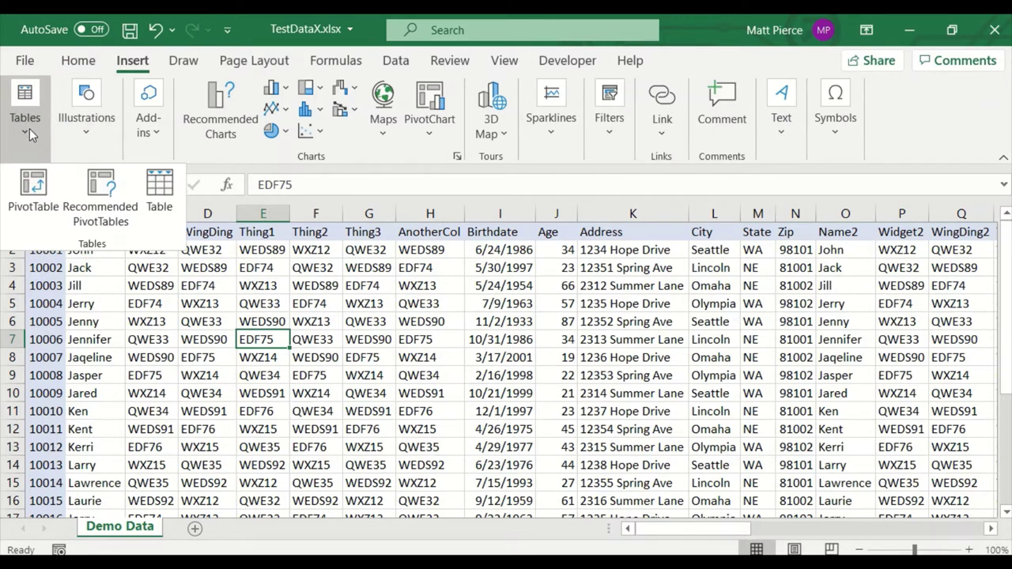
pyautogui.click(161, 192)
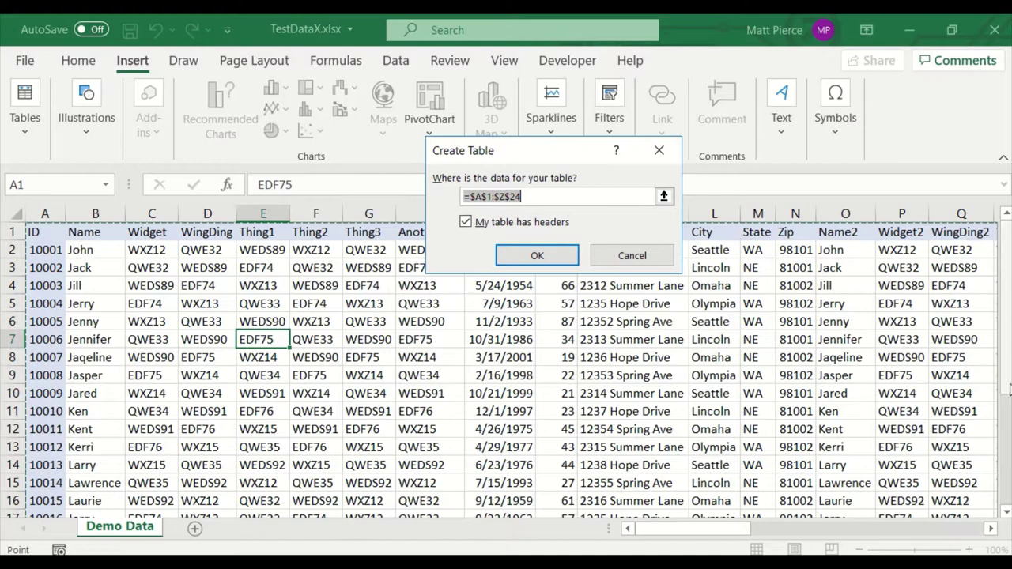
pyautogui.moveTo(1006, 301); pyautogui.dragTo(1006, 389)
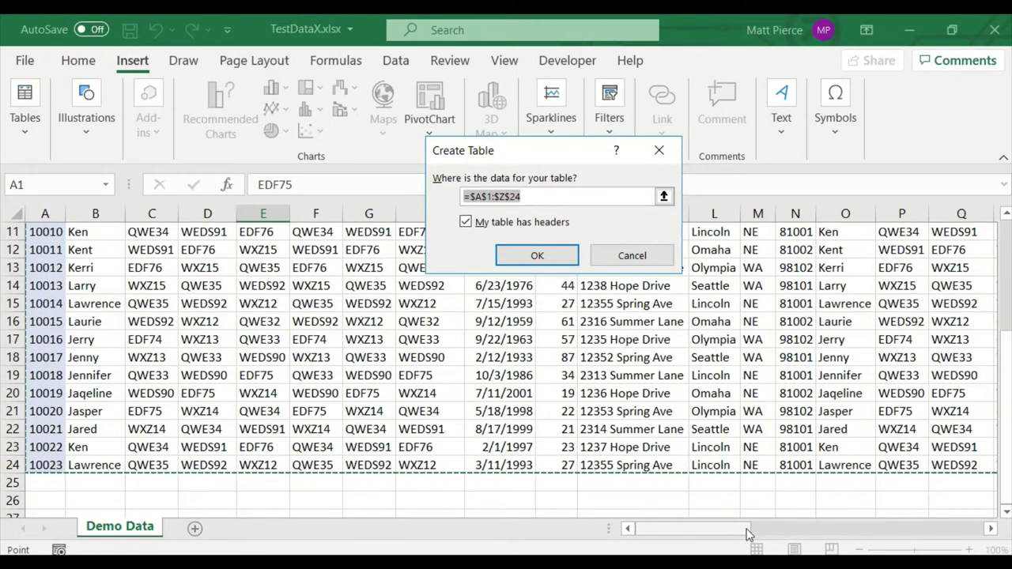
pyautogui.moveTo(739, 531); pyautogui.dragTo(869, 537)
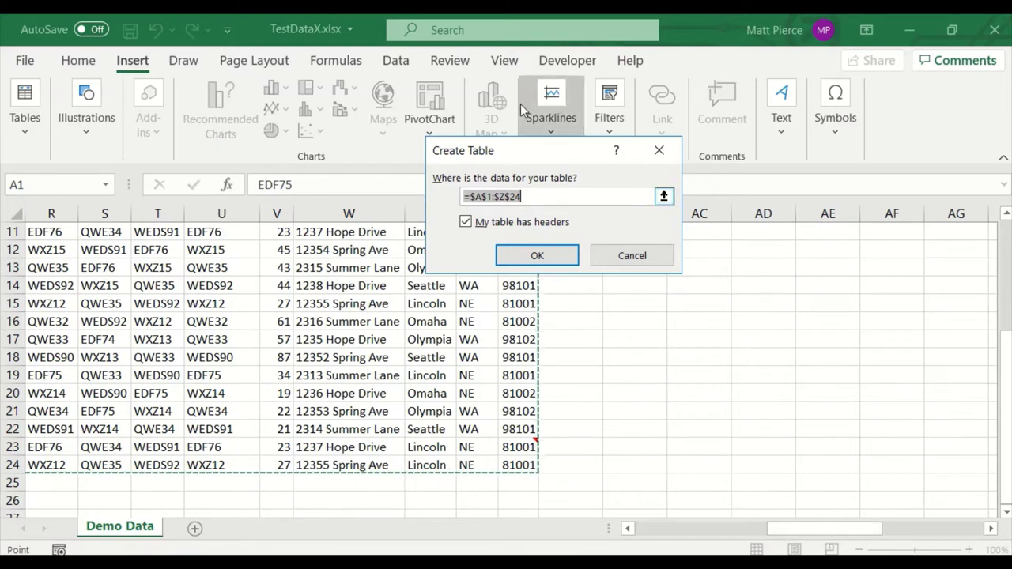
pyautogui.moveTo(526, 151); pyautogui.dragTo(687, 118)
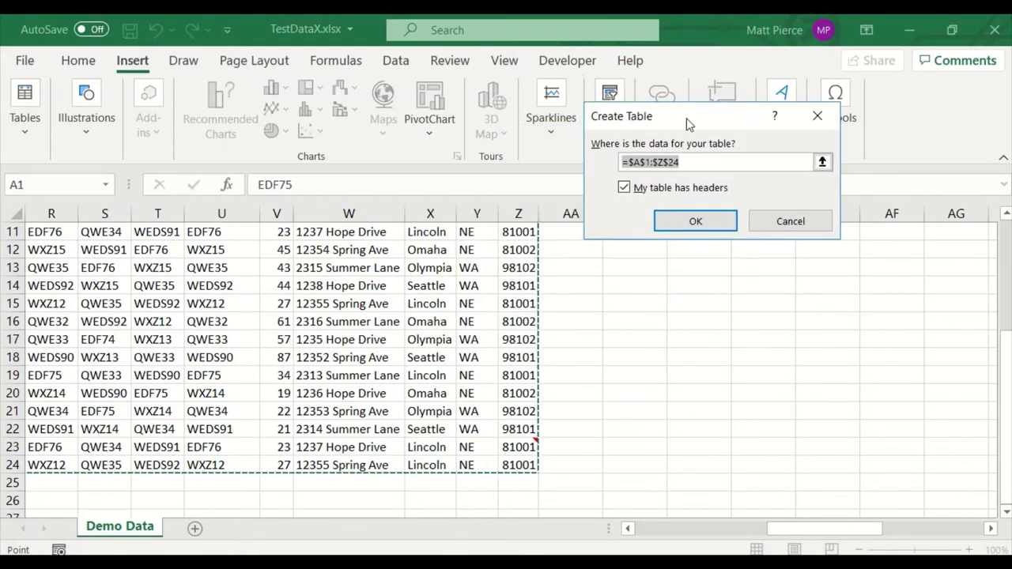
pyautogui.click(646, 538)
pyautogui.click(1006, 237)
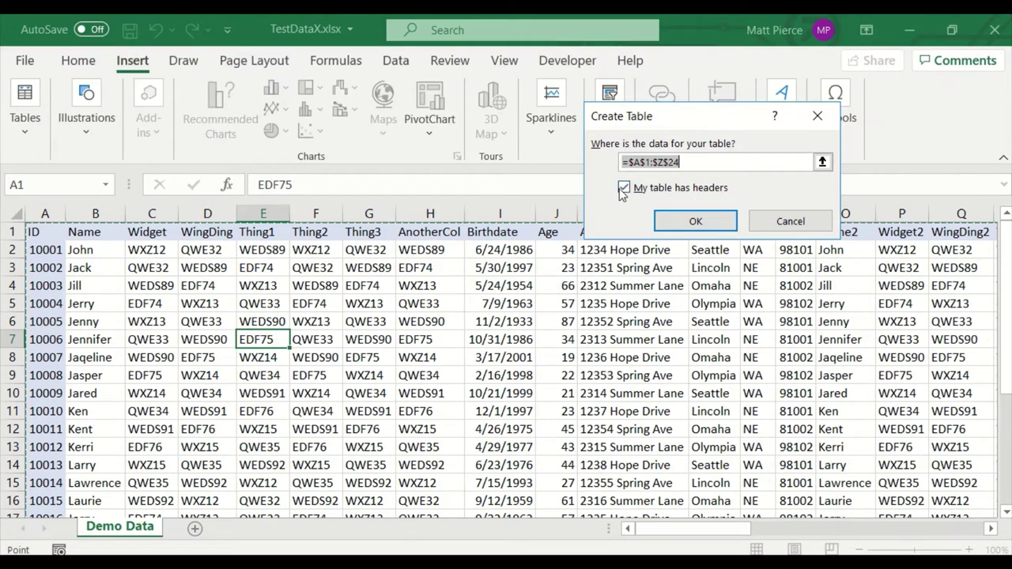
pyautogui.click(698, 224)
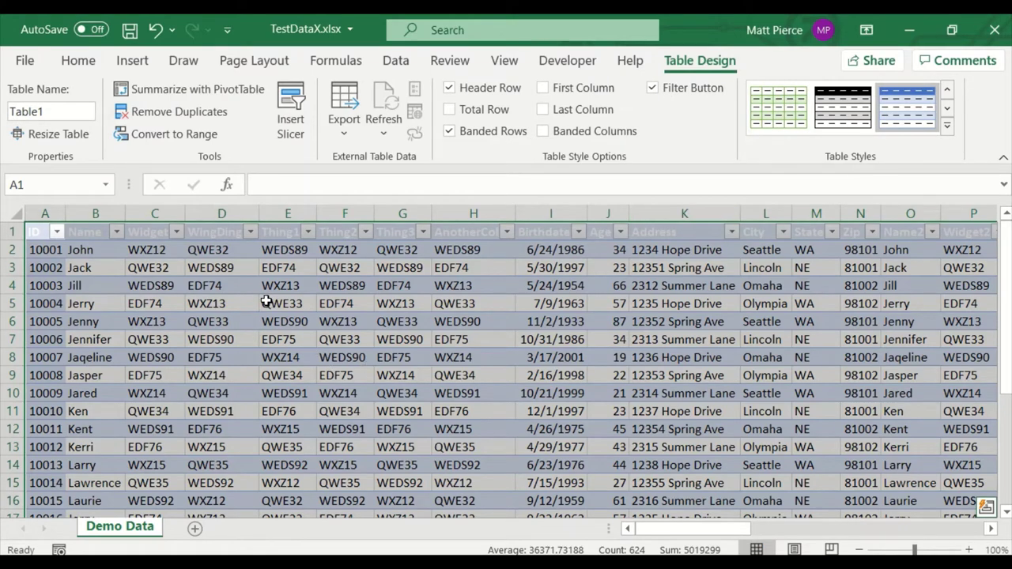
# Apply a green banded table style to the new table
pyautogui.click(230, 304)
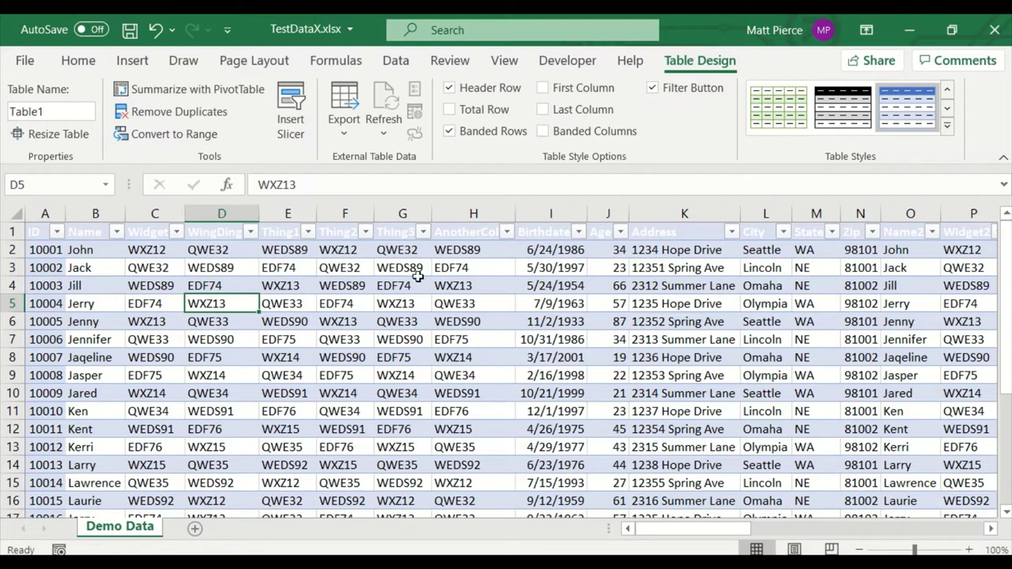
pyautogui.click(947, 110)
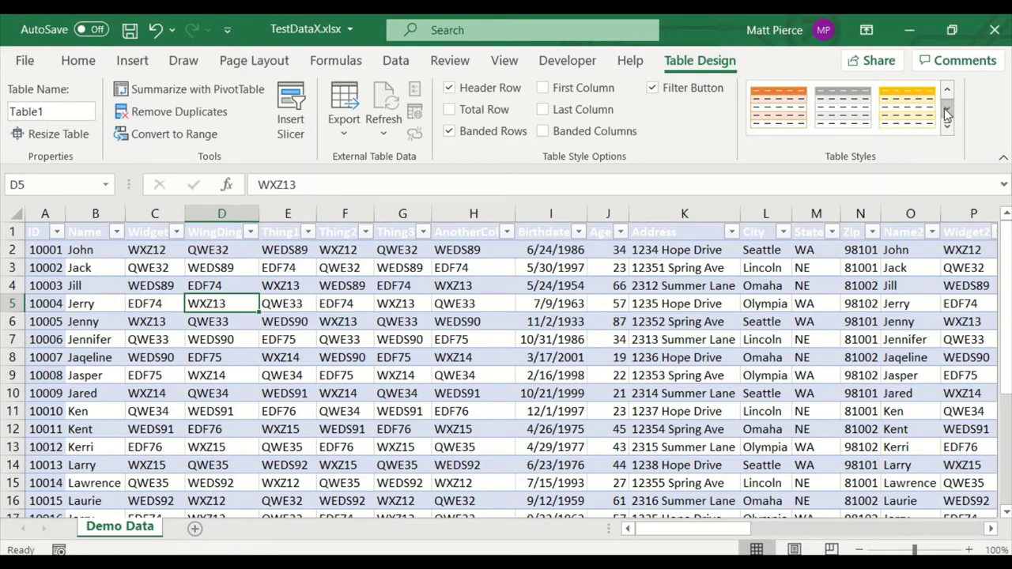
pyautogui.click(946, 110)
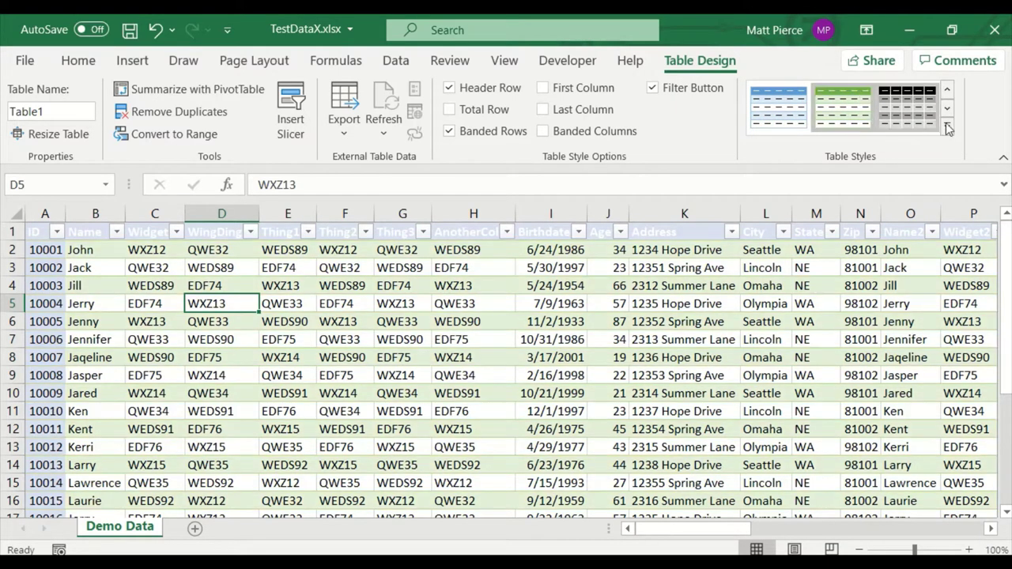
pyautogui.click(946, 109)
pyautogui.click(907, 109)
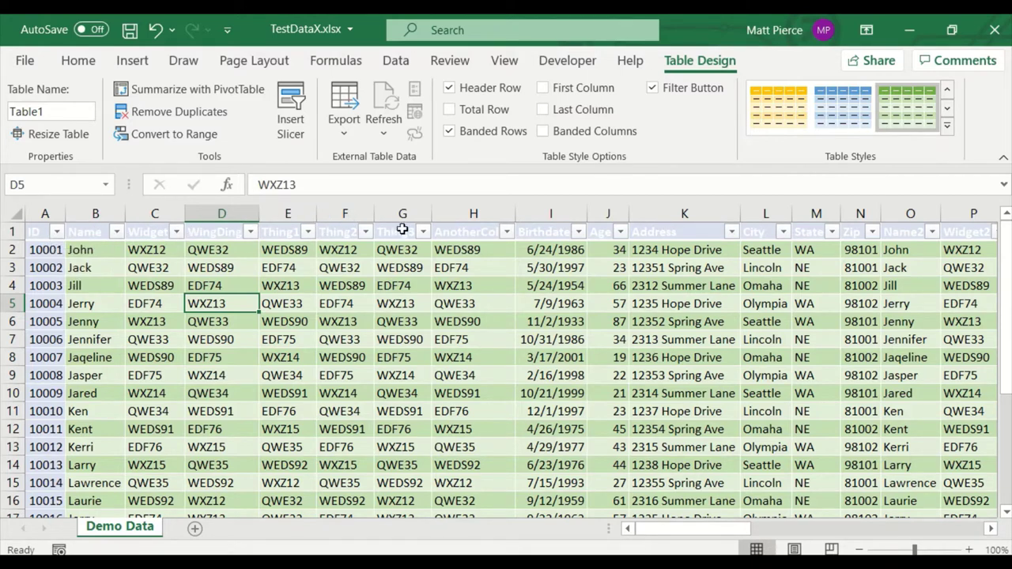
# Filter the table's Age column to the values 23 and 27 only
pyautogui.click(622, 234)
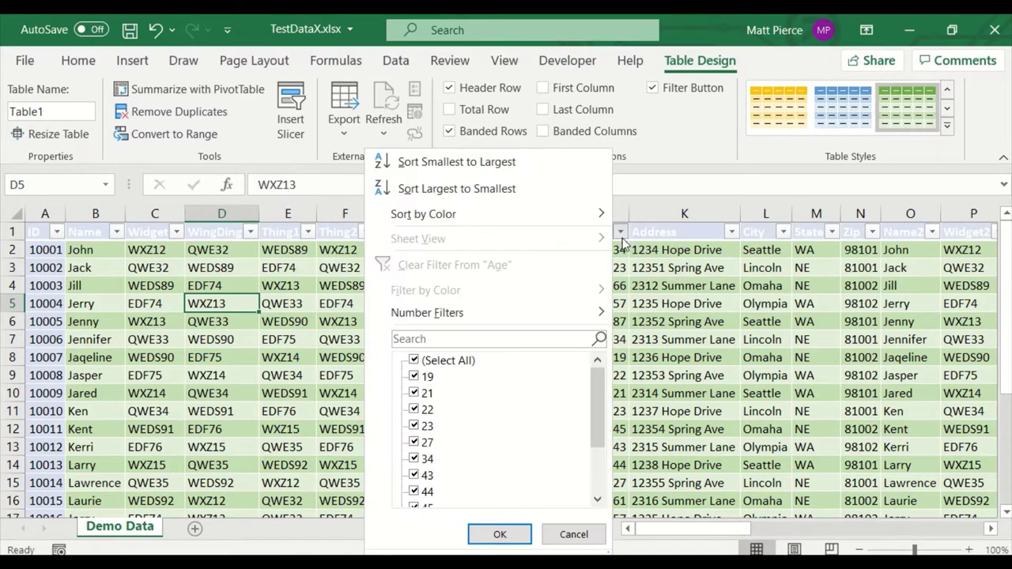
pyautogui.click(415, 362)
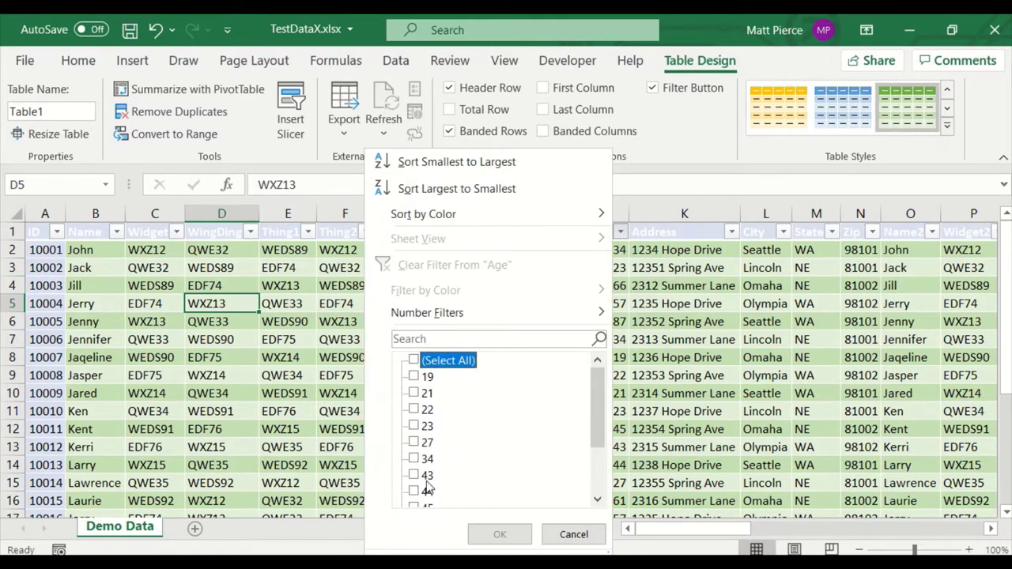
pyautogui.click(415, 442)
pyautogui.click(414, 427)
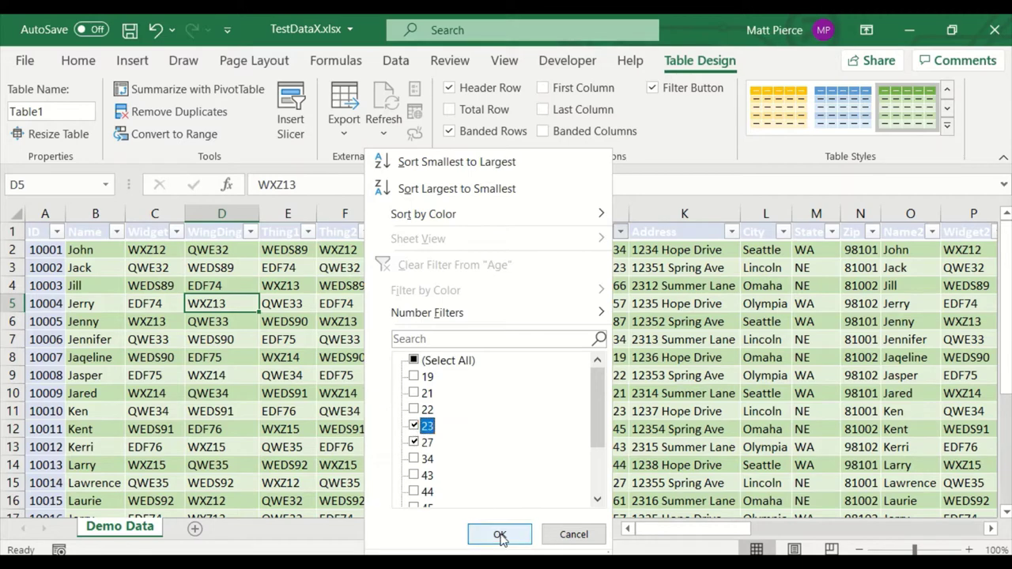
pyautogui.click(500, 534)
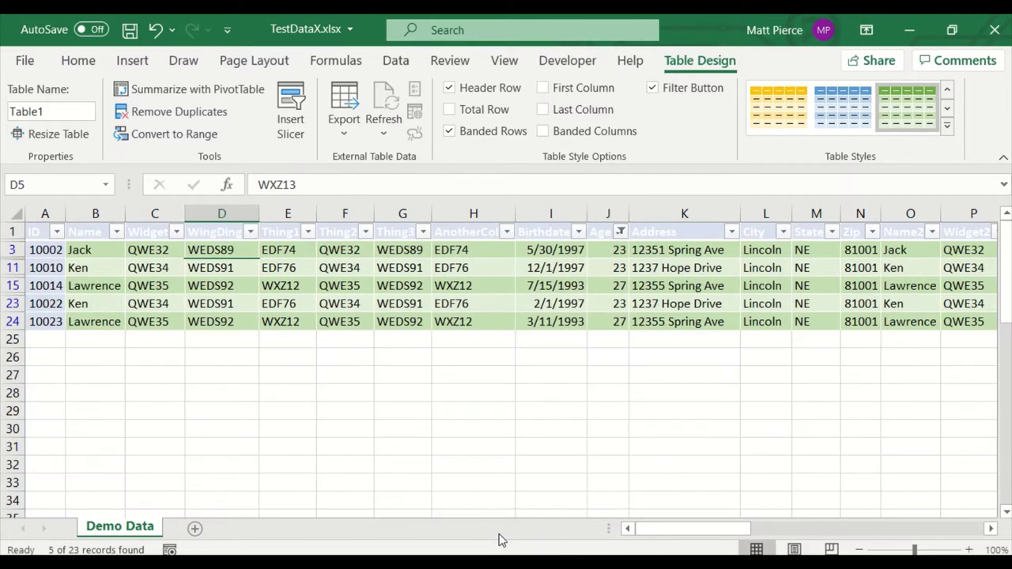
# Undo the Age filter, the table style and the table conversion to restore the plain data range
pyautogui.click(383, 302)
pyautogui.hotkey('ctrl', 'z')
pyautogui.hotkey('ctrl', 'z')
pyautogui.hotkey('ctrl', 'z')
pyautogui.hotkey('ctrl', 'z')
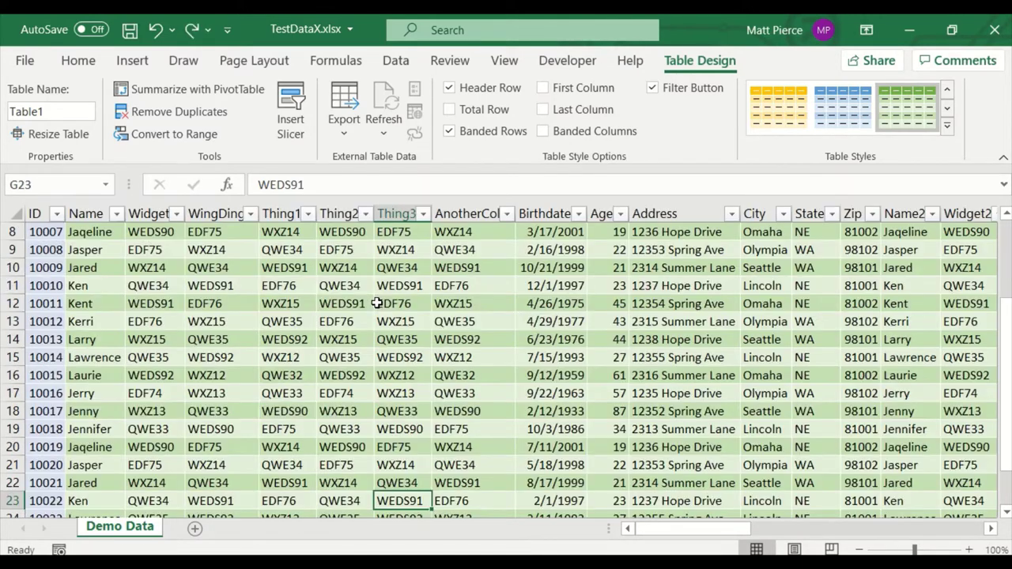
pyautogui.hotkey('ctrl', 'z')
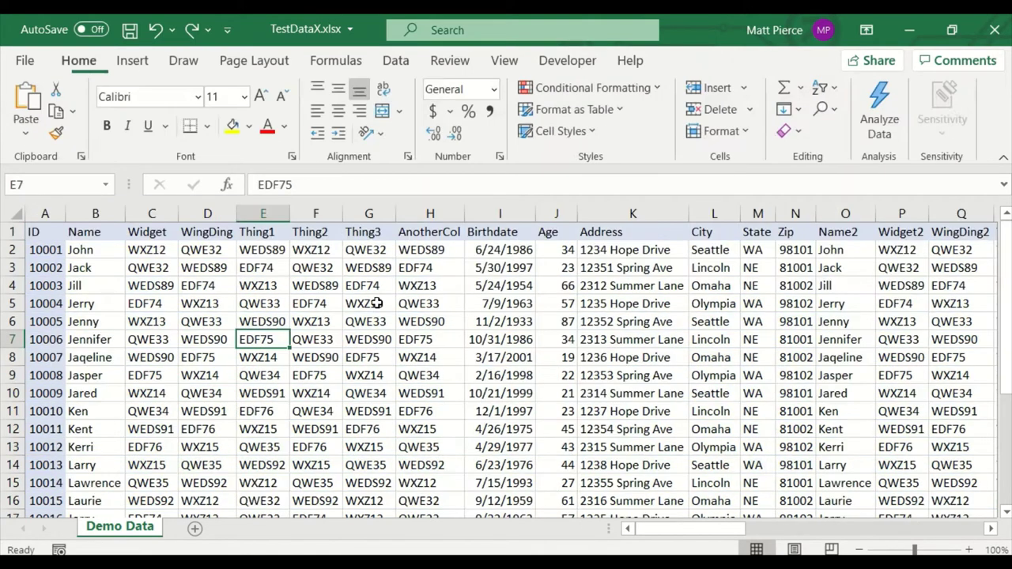
# Turn on filtering for the data range's header row from a cell inside the data
pyautogui.click(100, 250)
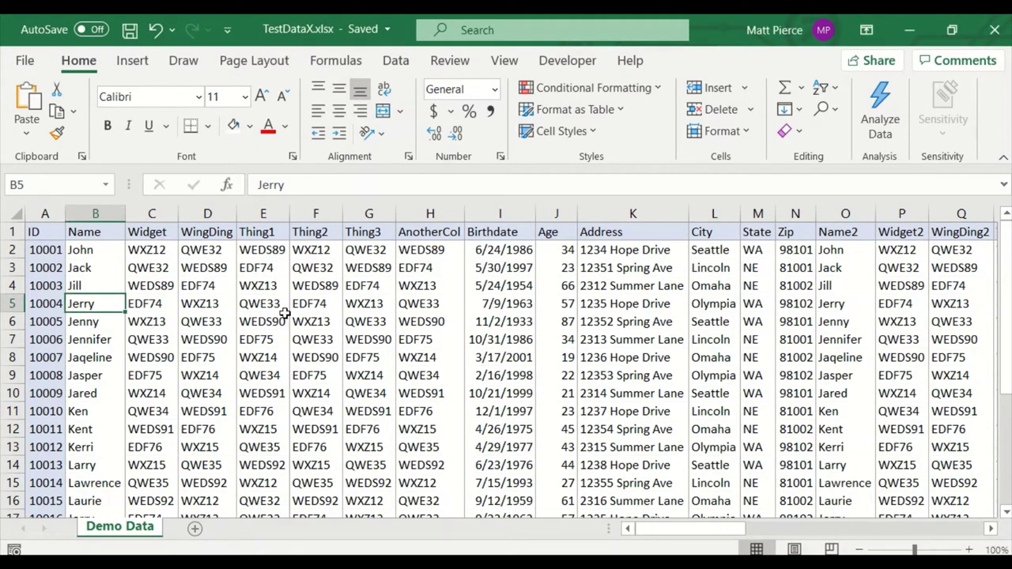
pyautogui.click(221, 305)
pyautogui.click(185, 358)
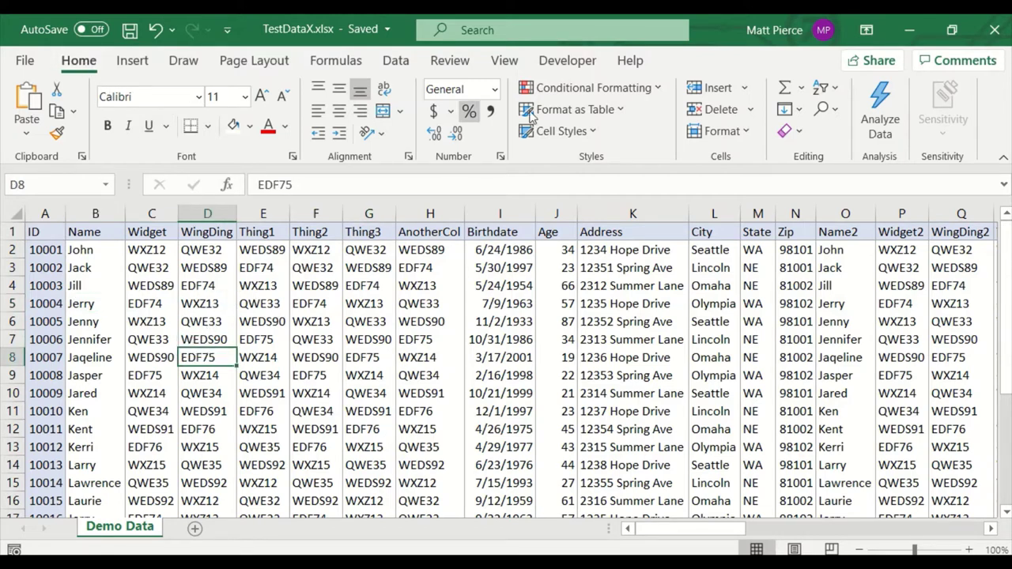
pyautogui.click(824, 89)
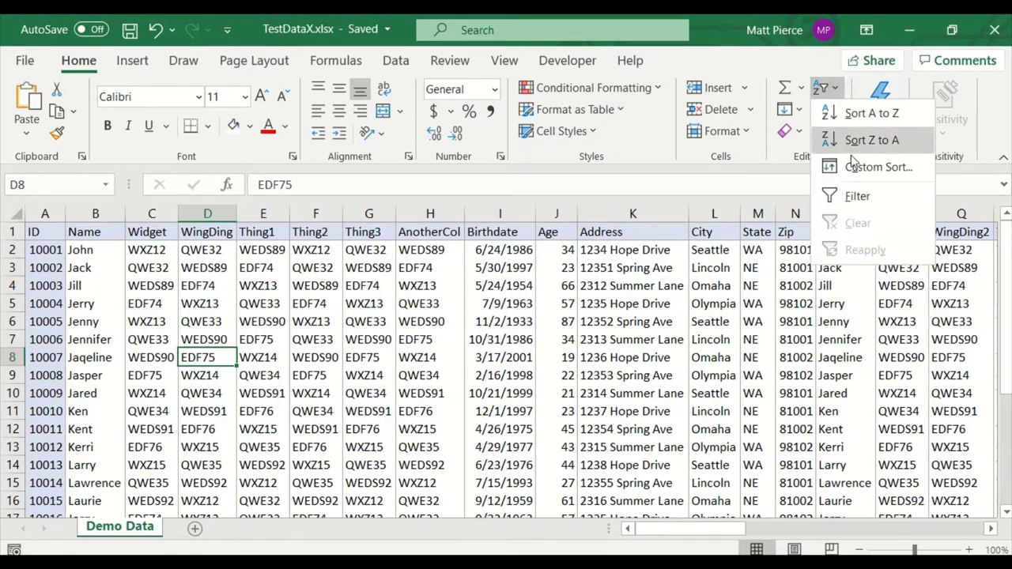
pyautogui.click(858, 197)
# Switch the header filters off and on again twice, leaving them on
pyautogui.click(825, 87)
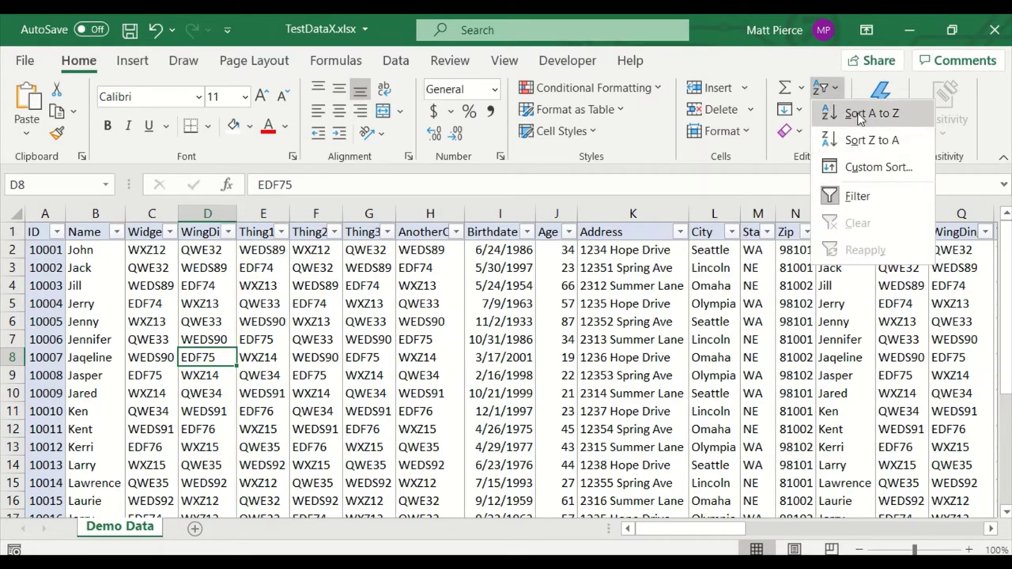
pyautogui.click(858, 198)
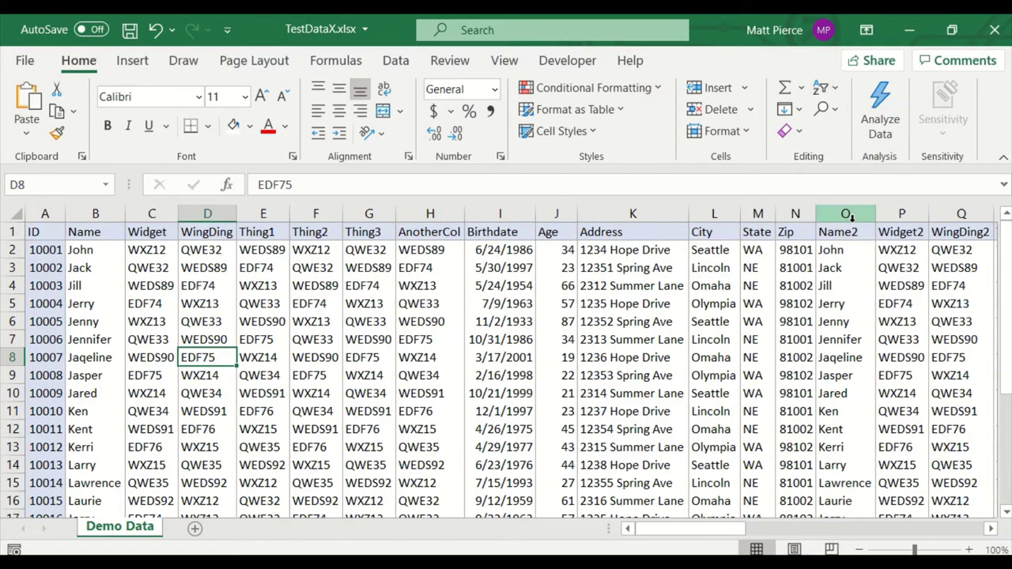
pyautogui.click(825, 87)
pyautogui.click(853, 197)
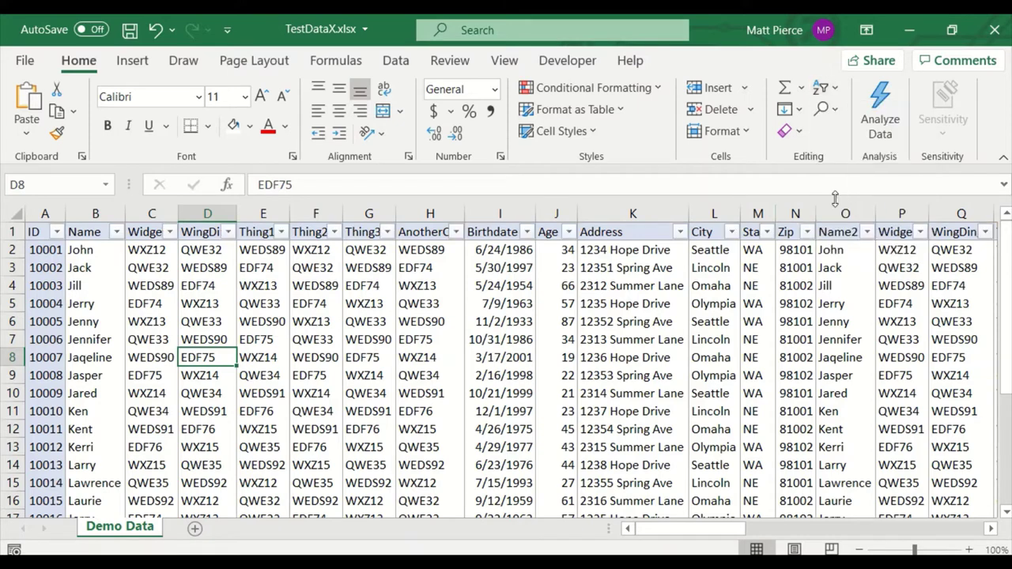
pyautogui.click(825, 88)
pyautogui.click(853, 197)
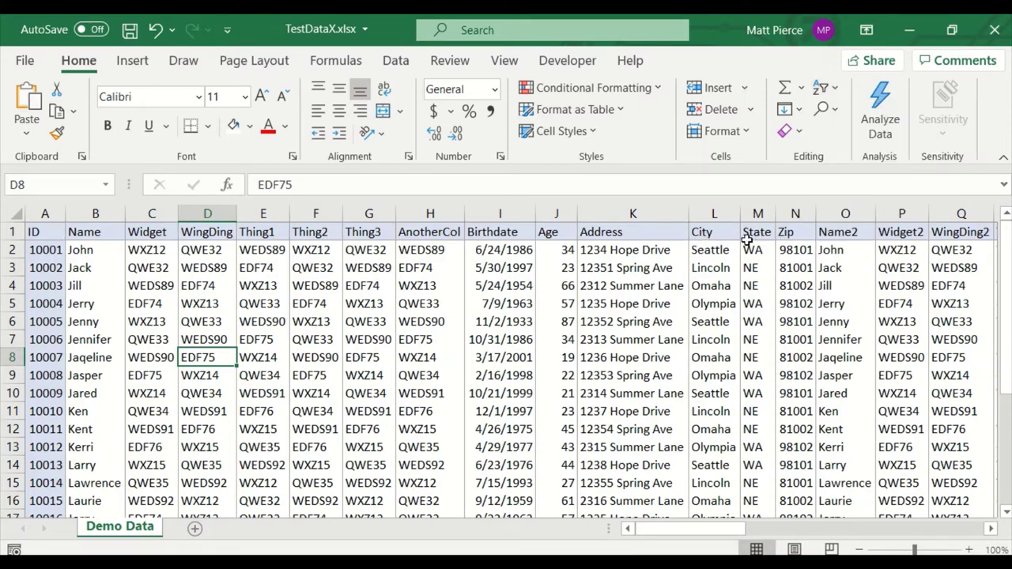
pyautogui.click(825, 87)
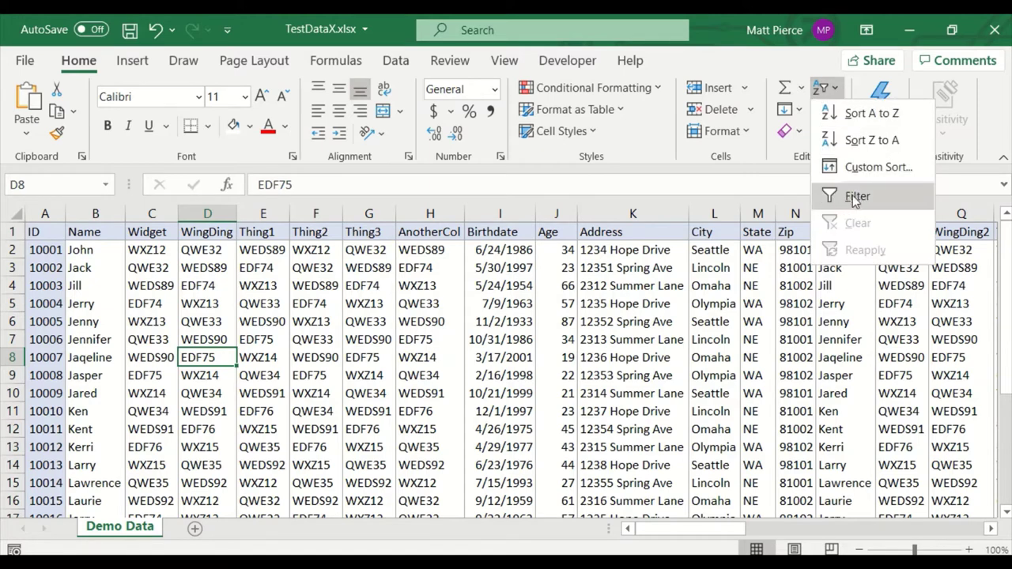
pyautogui.click(844, 198)
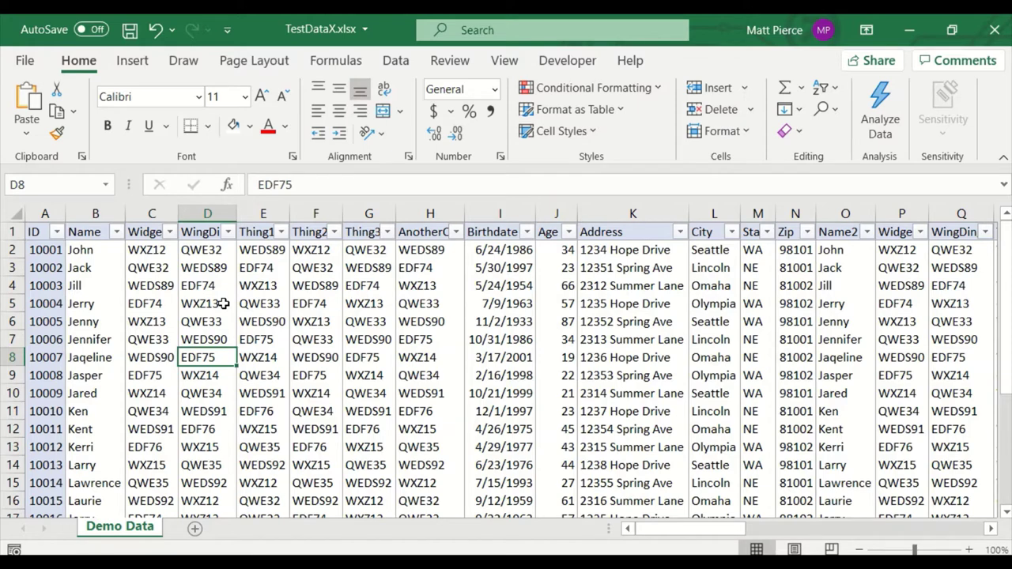
# Filter the City column of the plain data range so that only Seattle is included
pyautogui.moveTo(79, 251); pyautogui.dragTo(430, 393)
pyautogui.click(368, 340)
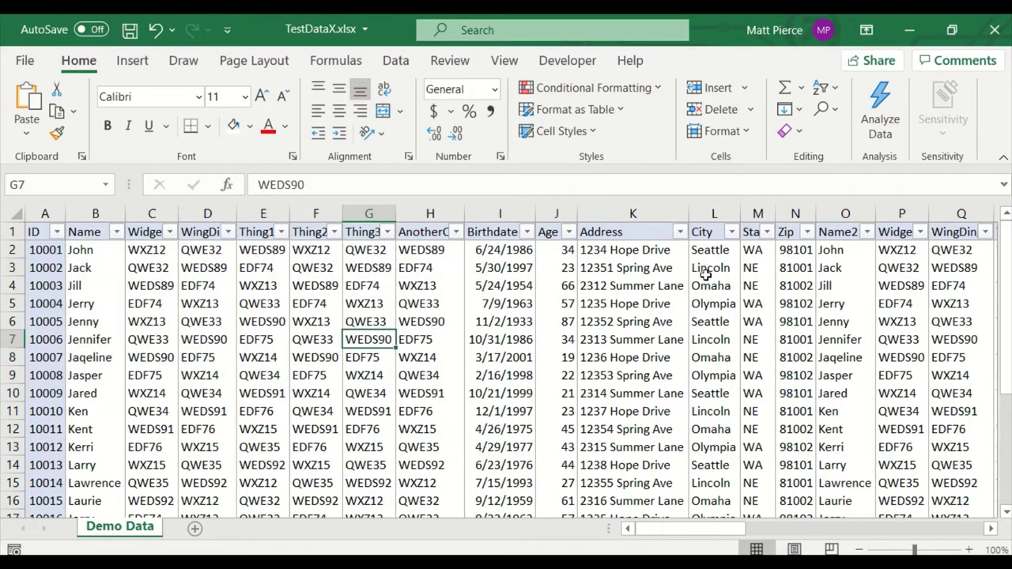
pyautogui.click(729, 232)
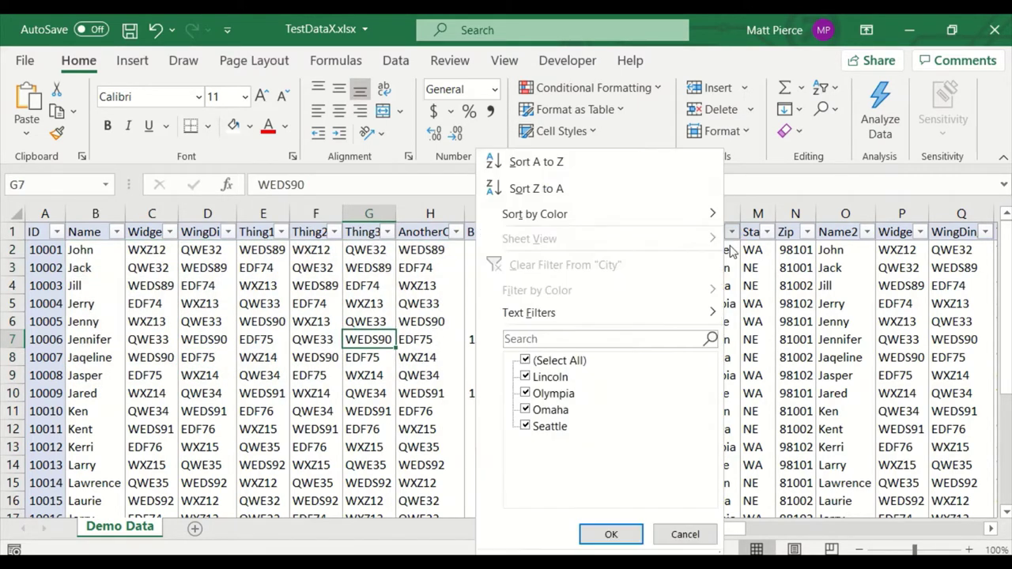
pyautogui.click(525, 360)
pyautogui.click(526, 426)
pyautogui.click(611, 534)
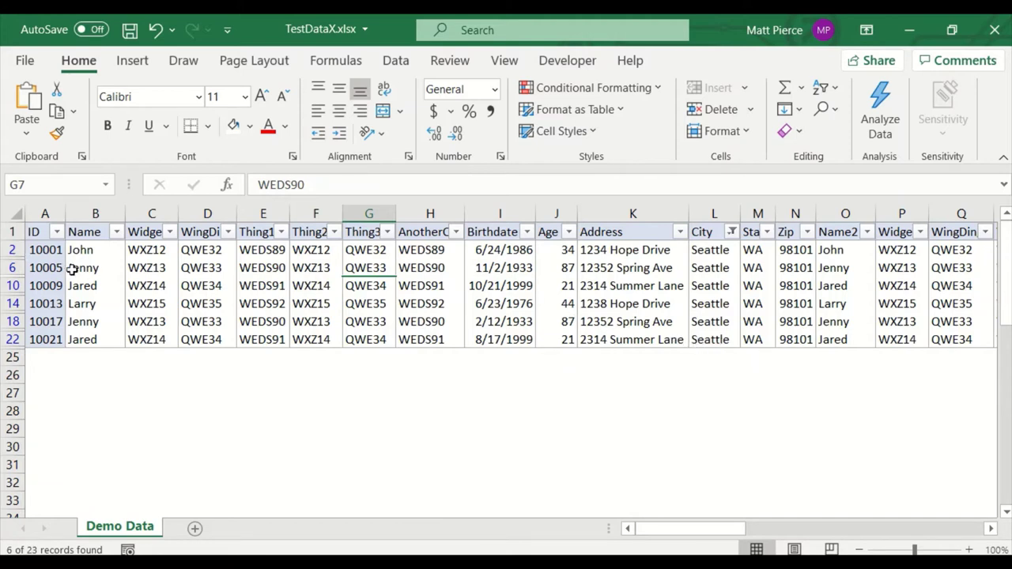
# Select cell ranges across the visible Seattle rows, ending with B6 to Q10
pyautogui.moveTo(86, 267); pyautogui.dragTo(923, 264)
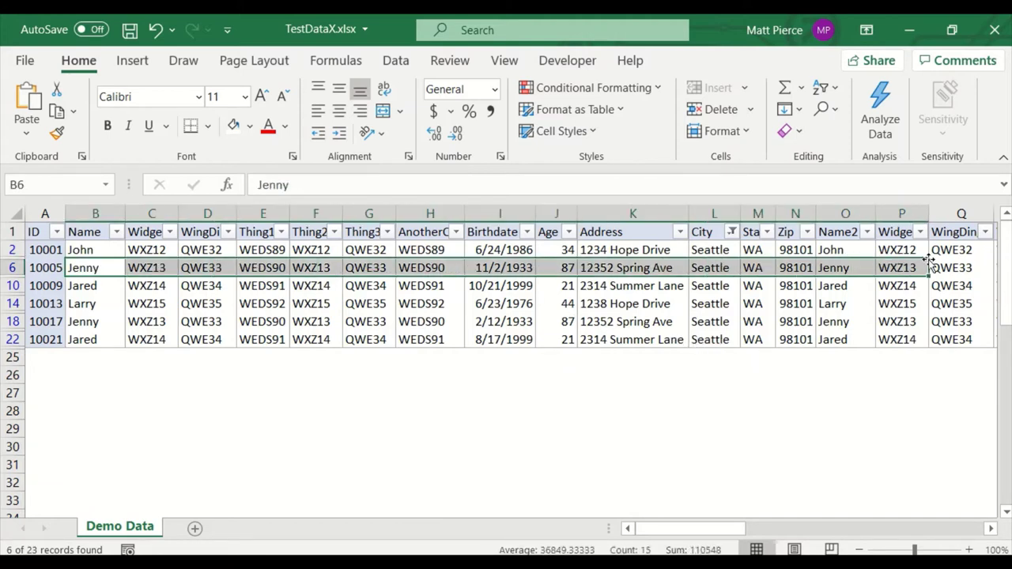
pyautogui.moveTo(93, 304); pyautogui.dragTo(267, 307)
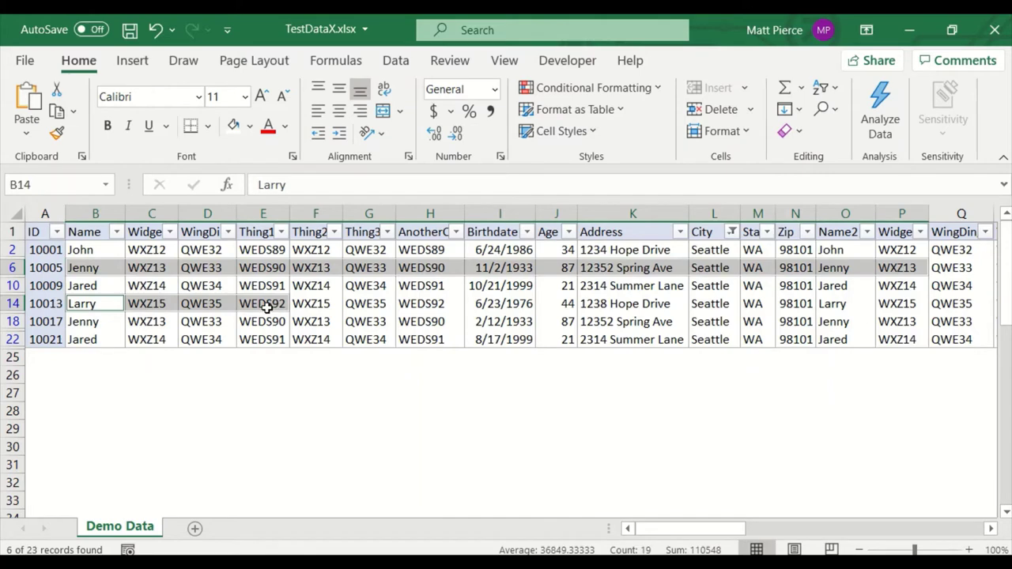
pyautogui.click(85, 285)
pyautogui.moveTo(86, 267); pyautogui.dragTo(333, 281)
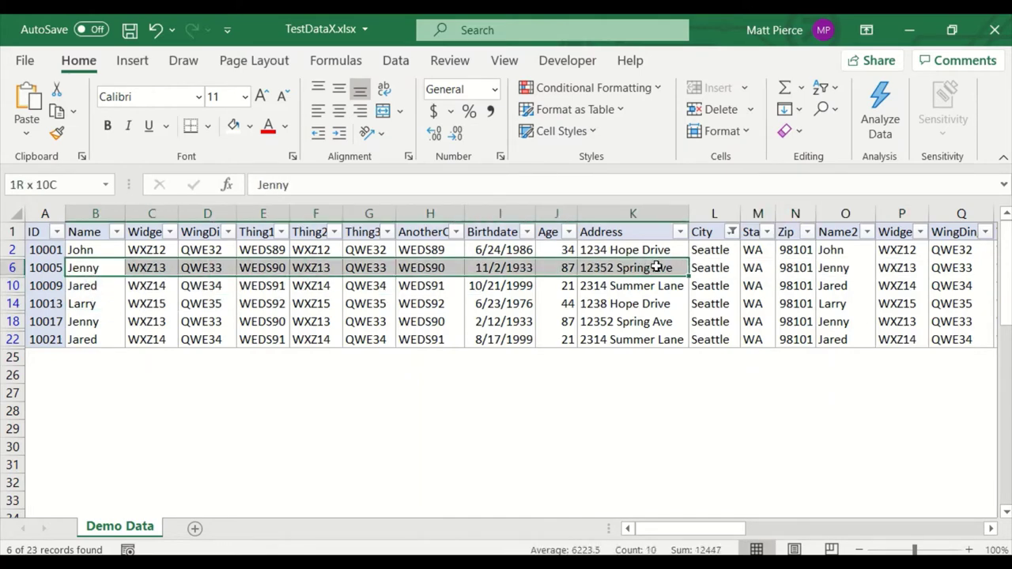
pyautogui.moveTo(656, 267); pyautogui.dragTo(987, 289)
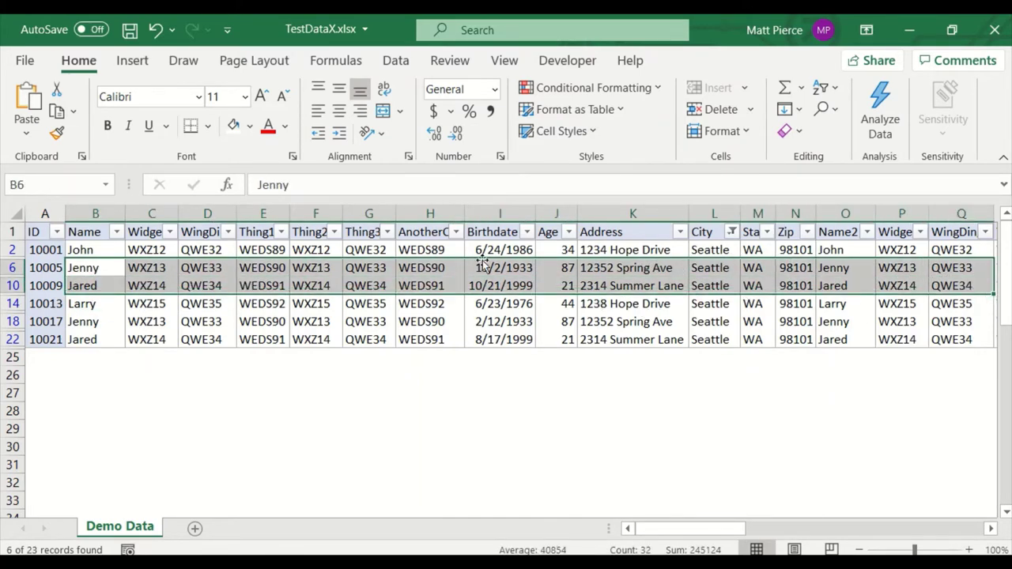
pyautogui.click(132, 61)
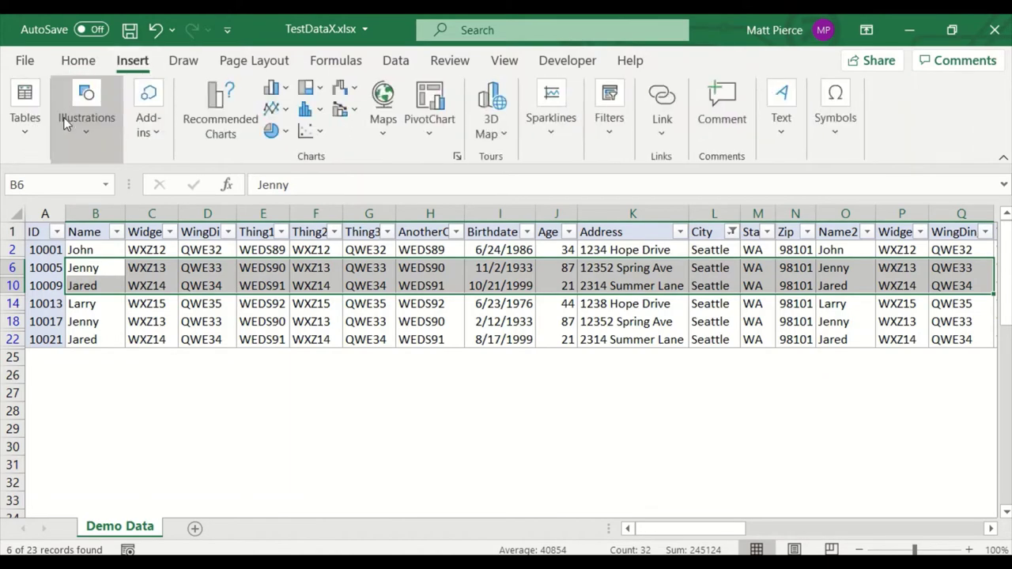
pyautogui.click(24, 118)
pyautogui.click(170, 297)
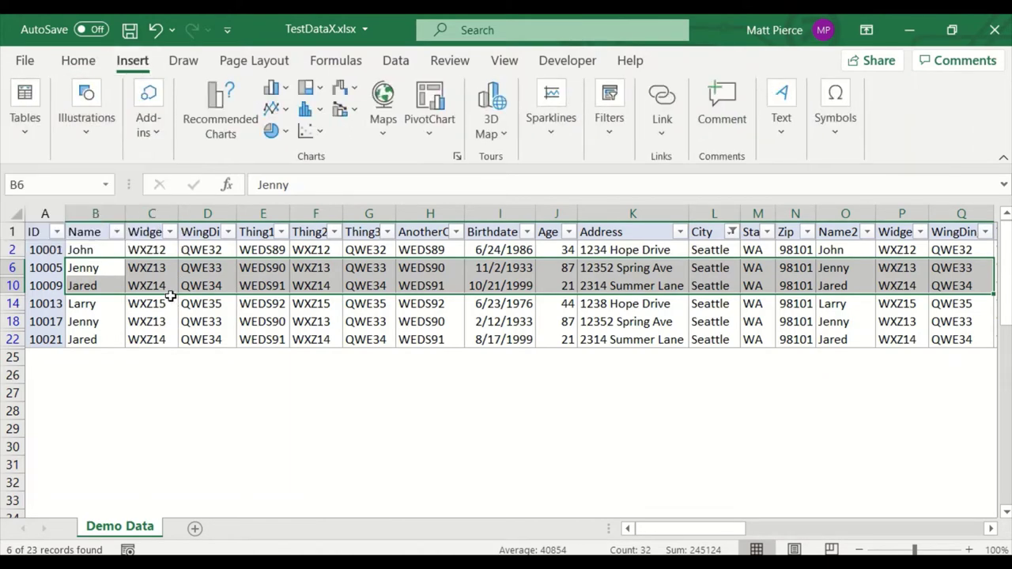
pyautogui.click(162, 253)
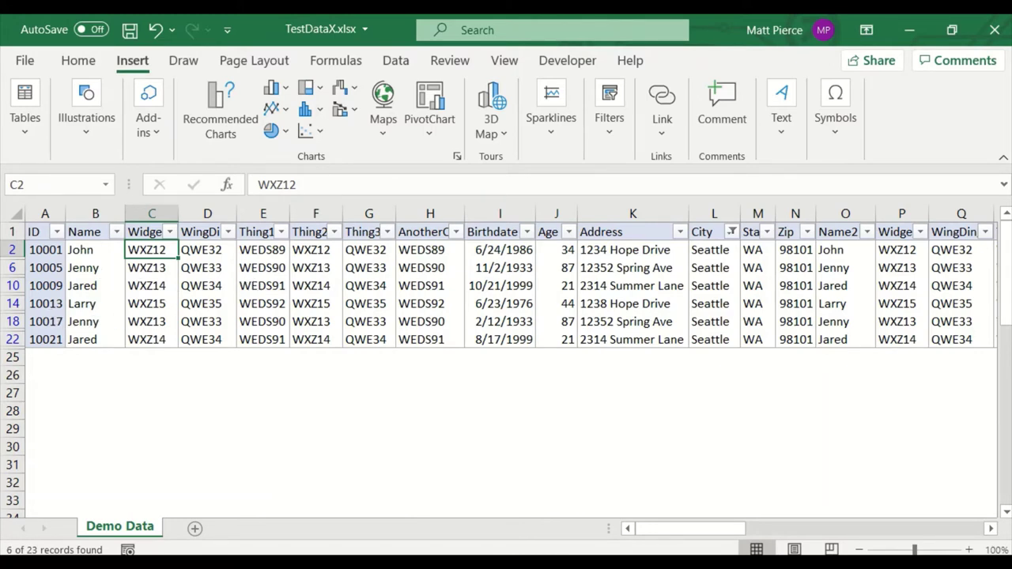
pyautogui.click(106, 266)
pyautogui.click(97, 304)
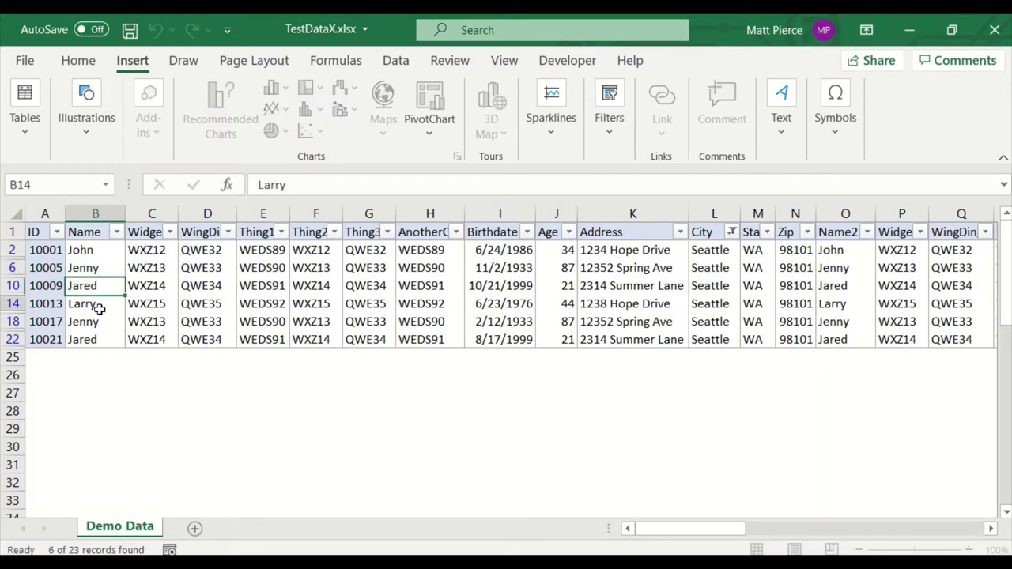
pyautogui.click(103, 283)
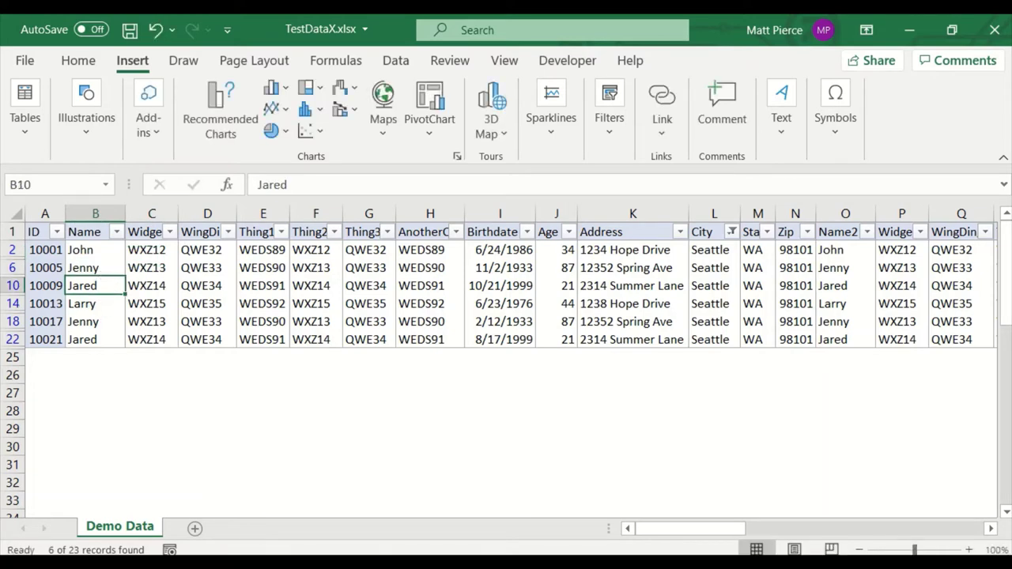
# Clear the City column's filter and sort the records by City from A to Z
pyautogui.click(733, 234)
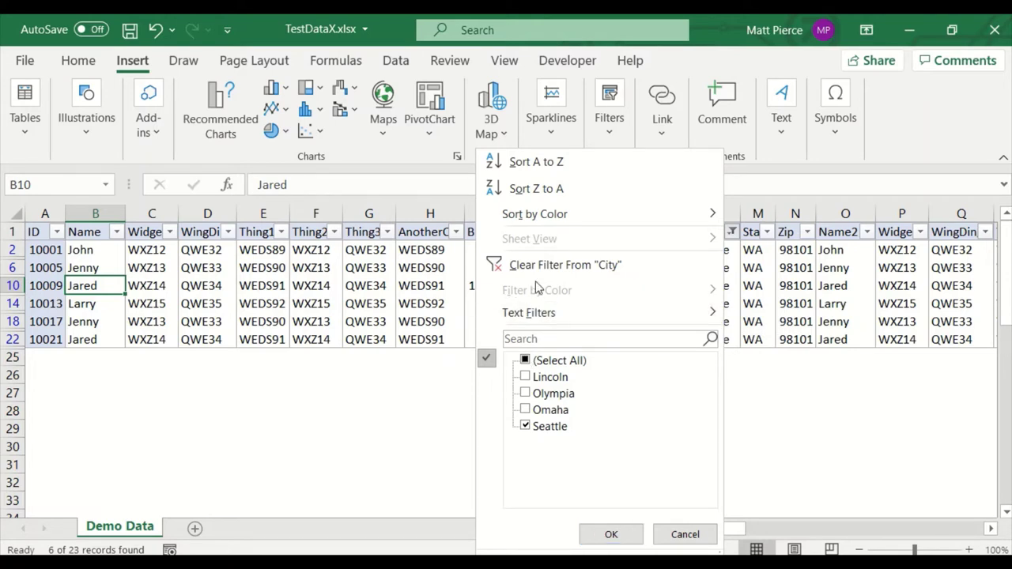
pyautogui.click(583, 269)
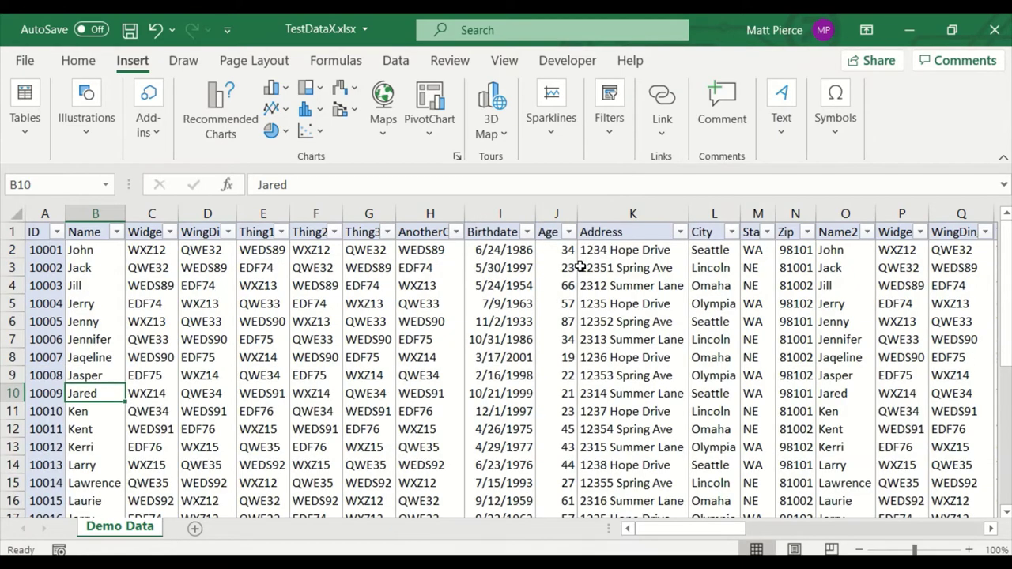
pyautogui.click(732, 233)
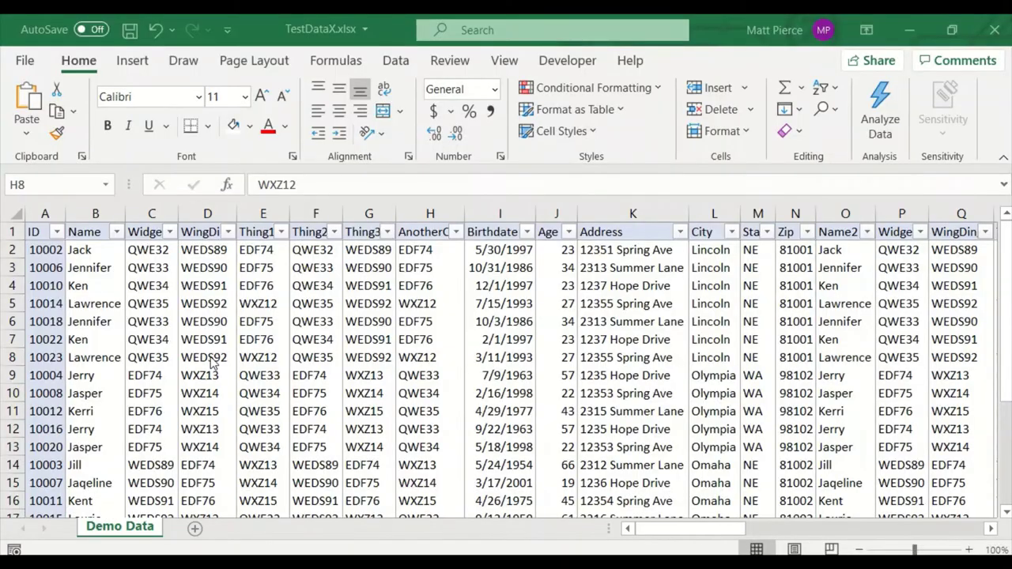
# Filter the City column so that only Seattle and Olympia are included
pyautogui.click(732, 232)
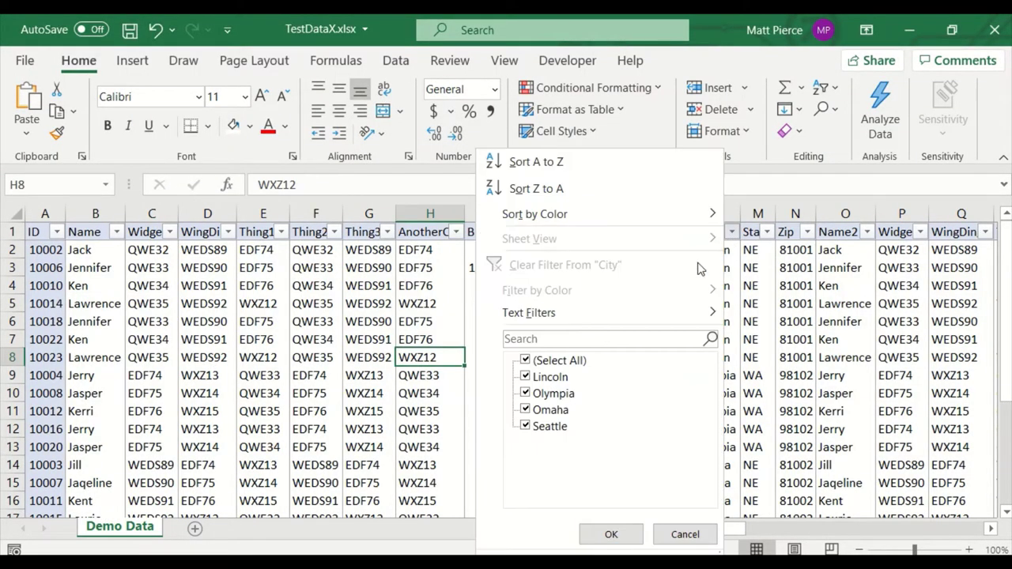
pyautogui.click(526, 361)
pyautogui.click(526, 426)
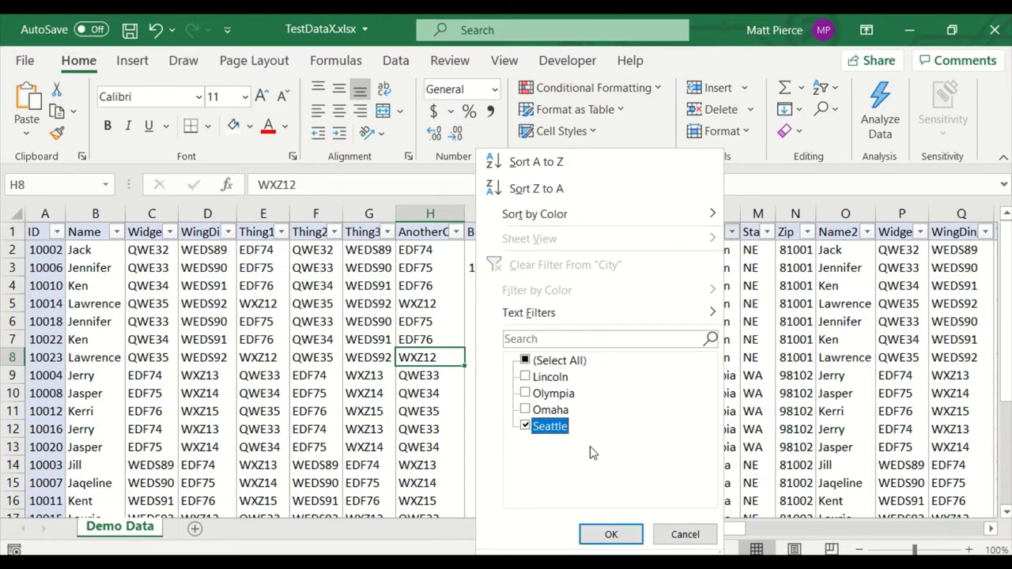
pyautogui.click(525, 393)
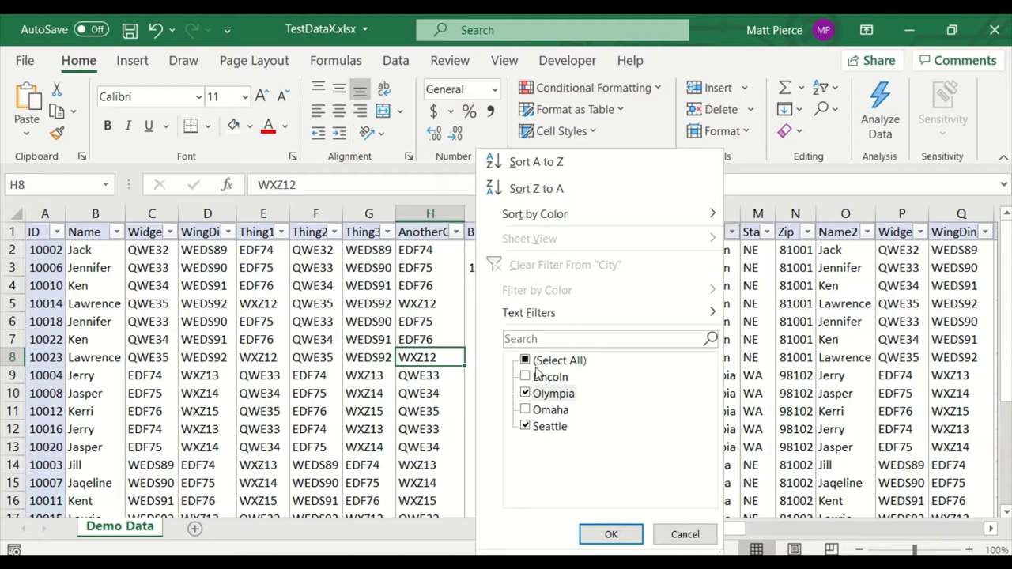
pyautogui.click(614, 534)
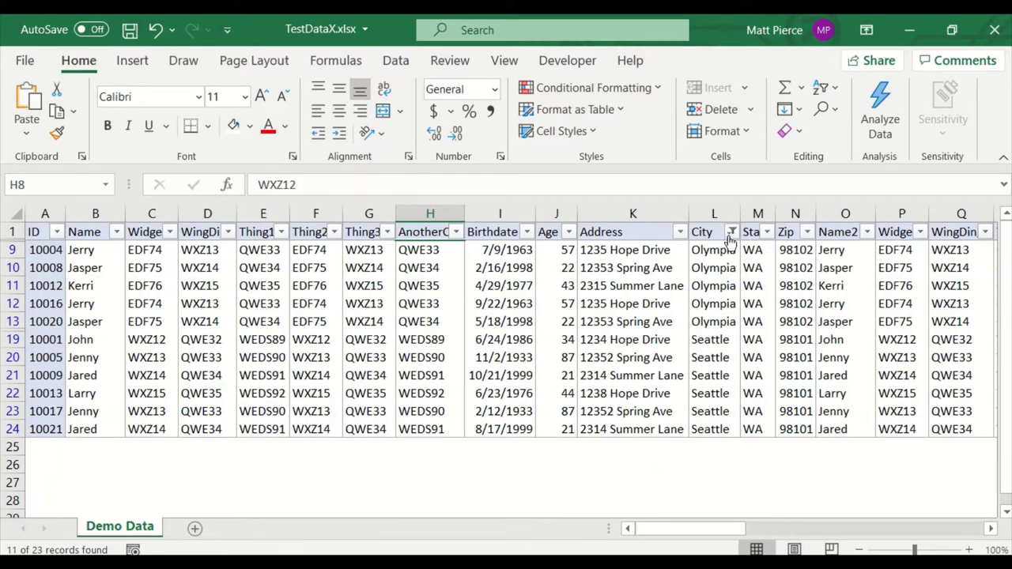
# Examine the City header's filter icon and criteria, enlarging the worksheet to 130% and returning it to 100%
pyautogui.click(968, 550)
pyautogui.click(968, 549)
pyautogui.click(969, 550)
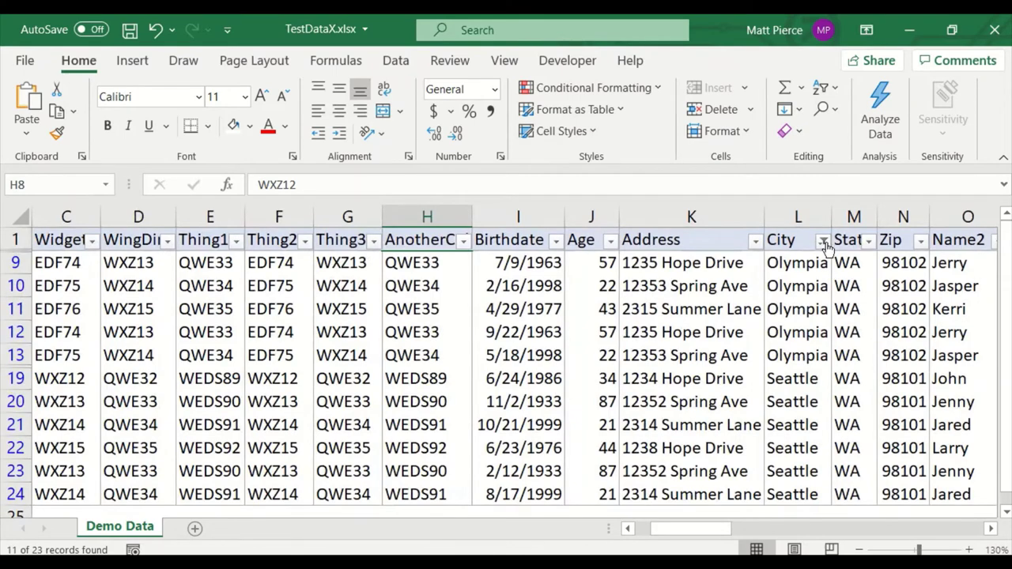
pyautogui.click(859, 550)
pyautogui.click(859, 549)
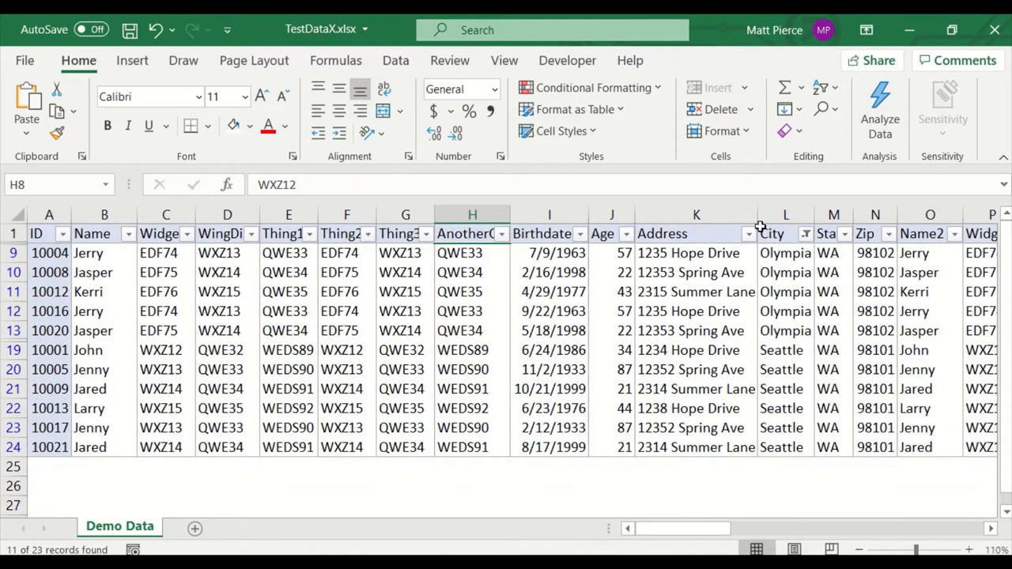
pyautogui.moveTo(806, 244)
pyautogui.click(859, 549)
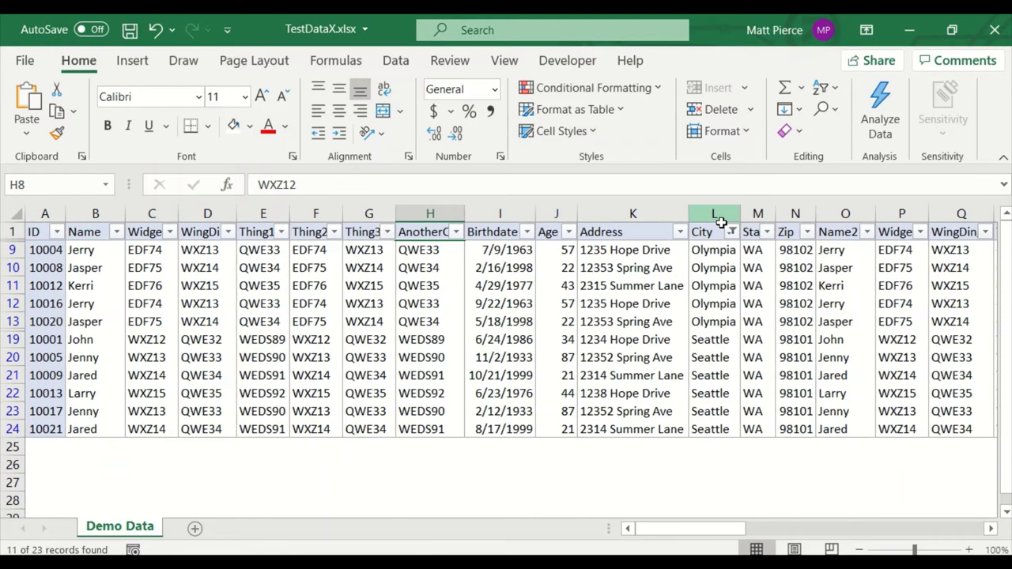
pyautogui.click(605, 303)
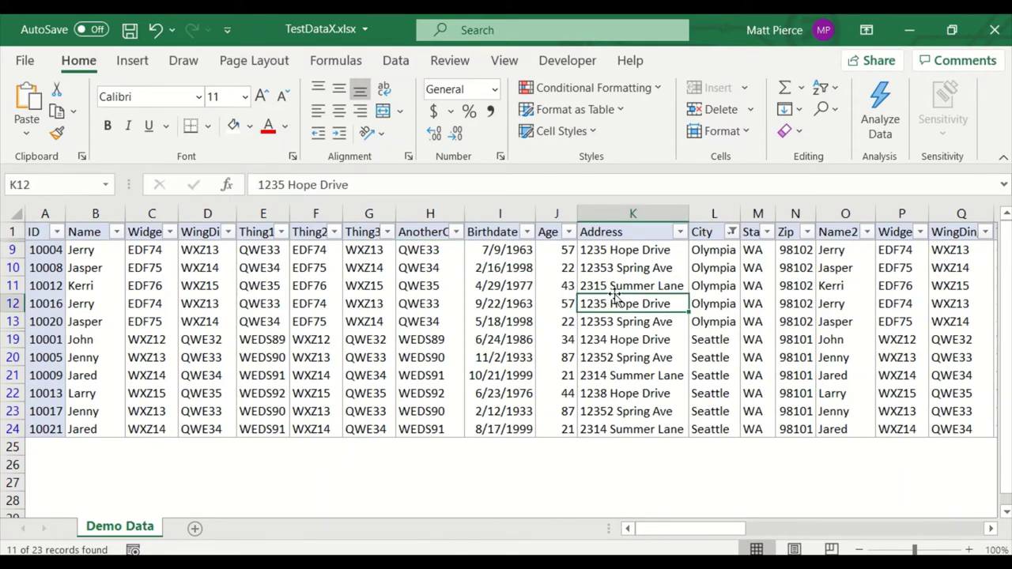
pyautogui.moveTo(708, 236)
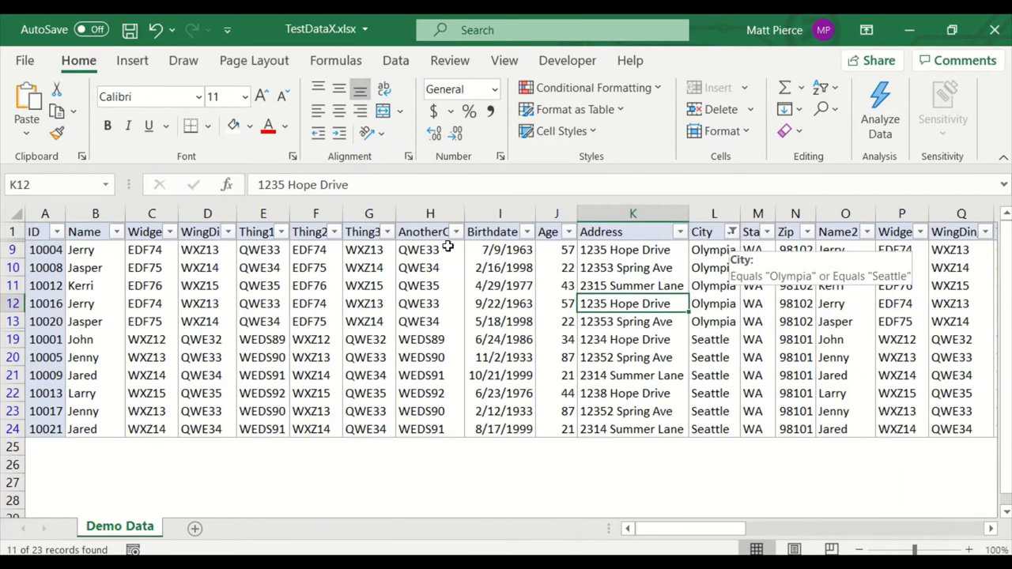
# Filter the AnotherCol column to include only QWE34, QWE35, WEDS90 and WEDS91
pyautogui.click(456, 233)
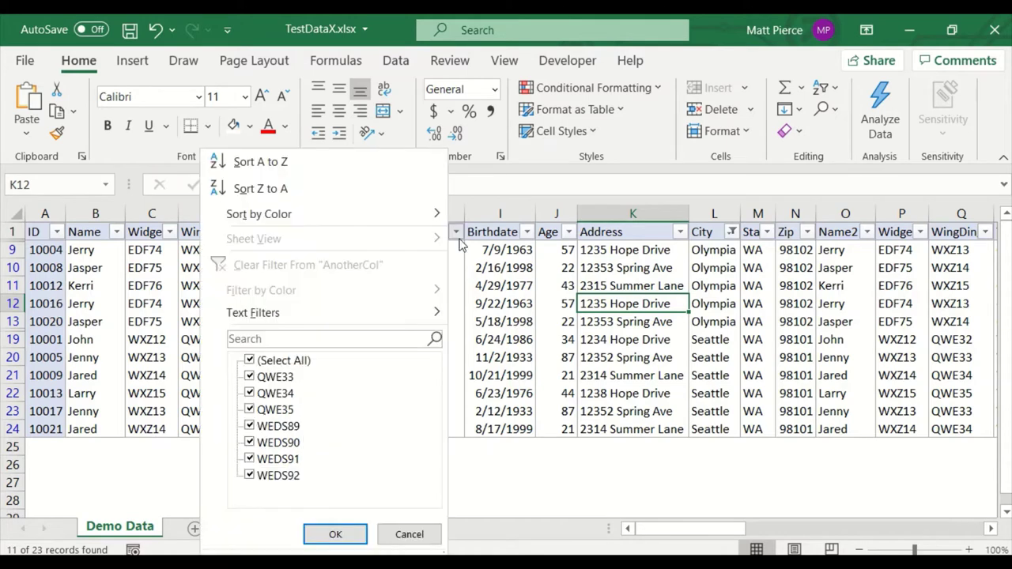
pyautogui.click(258, 362)
pyautogui.click(250, 393)
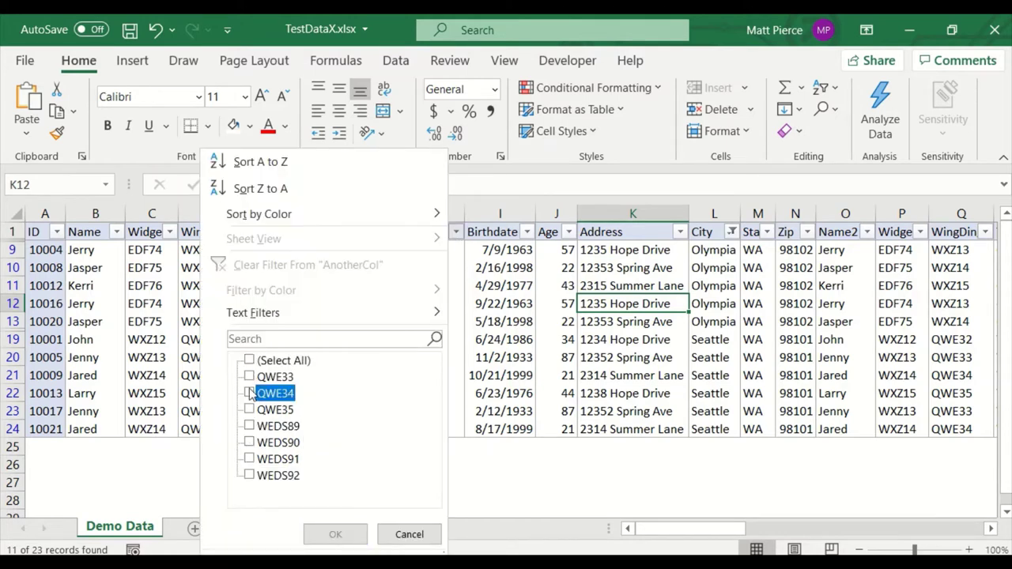
pyautogui.click(250, 409)
pyautogui.click(253, 442)
pyautogui.click(273, 461)
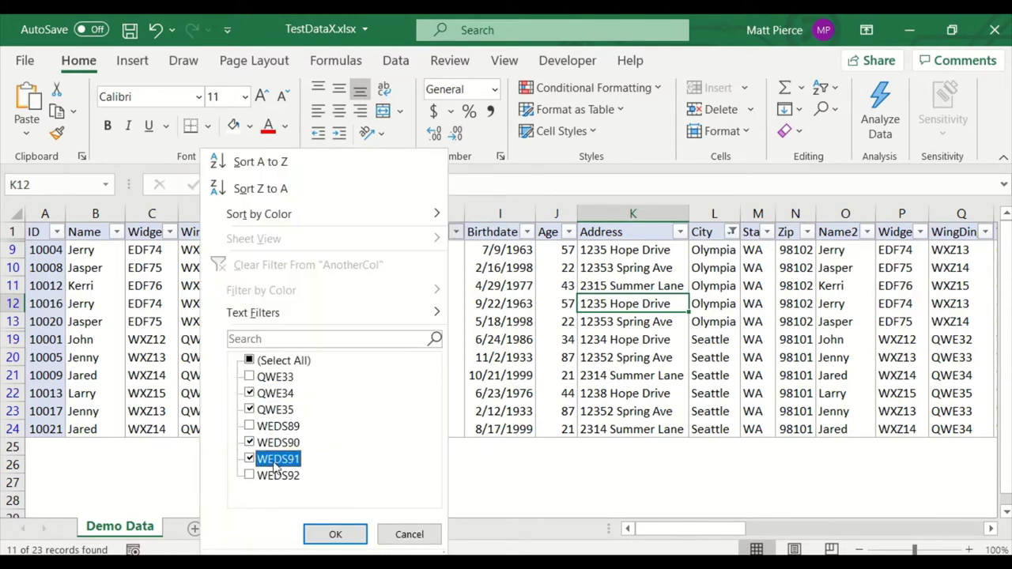
pyautogui.click(335, 535)
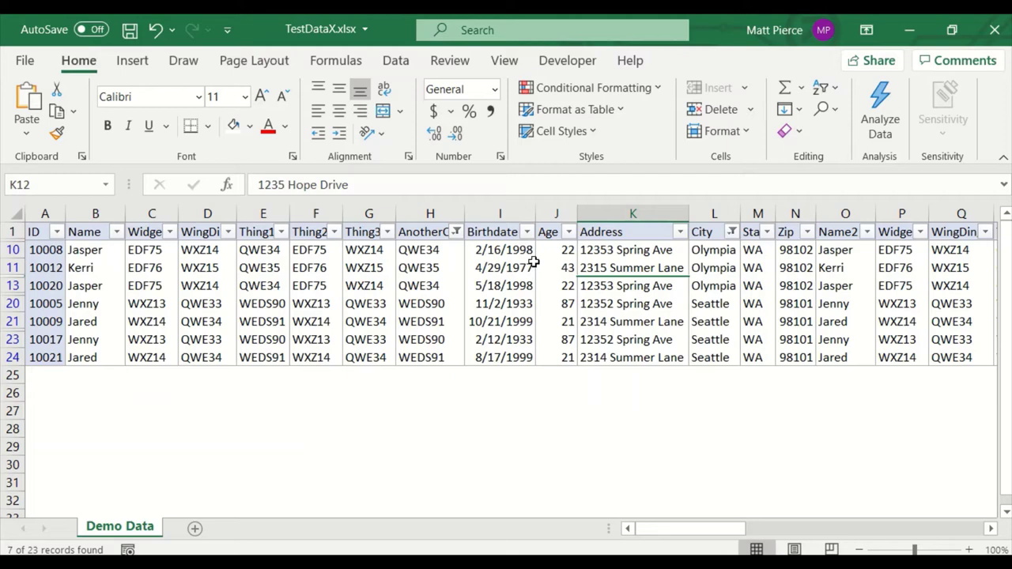
# Filter the Age column to exclude the values 22 and 87
pyautogui.click(567, 232)
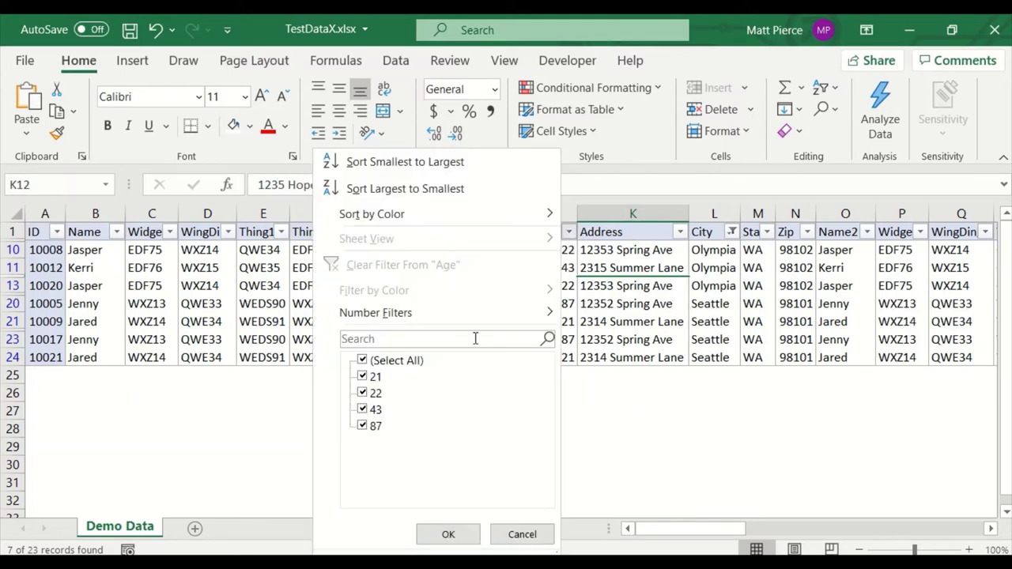
pyautogui.click(362, 393)
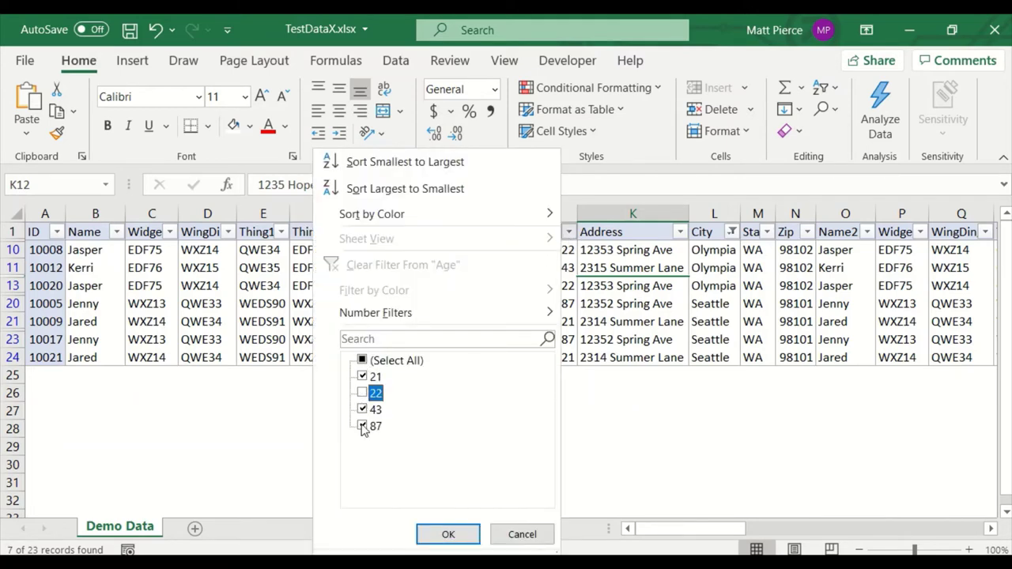
pyautogui.click(362, 425)
pyautogui.click(448, 534)
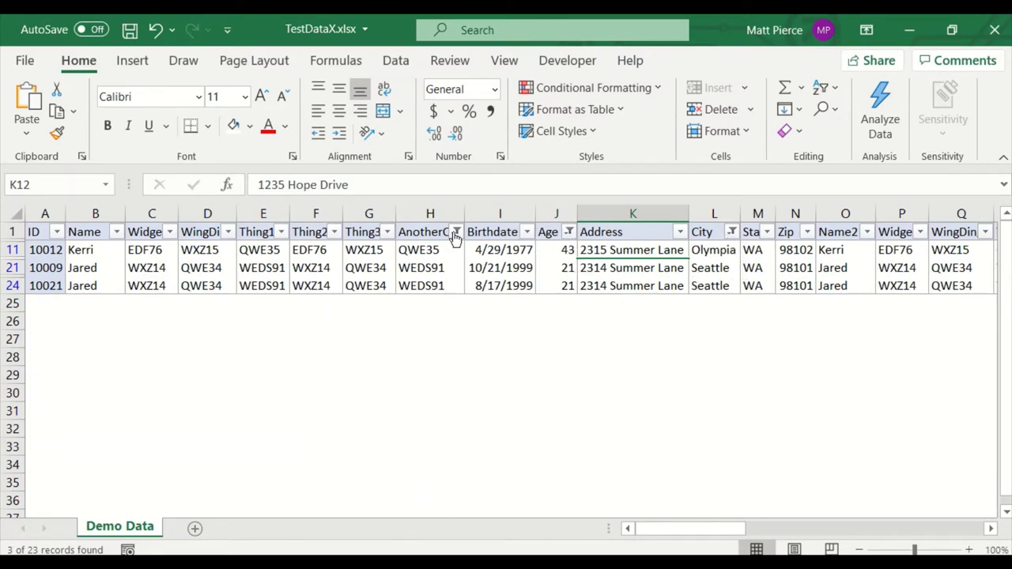
# Review the filter options of the Age and City columns and leave both filters as they are
pyautogui.click(568, 233)
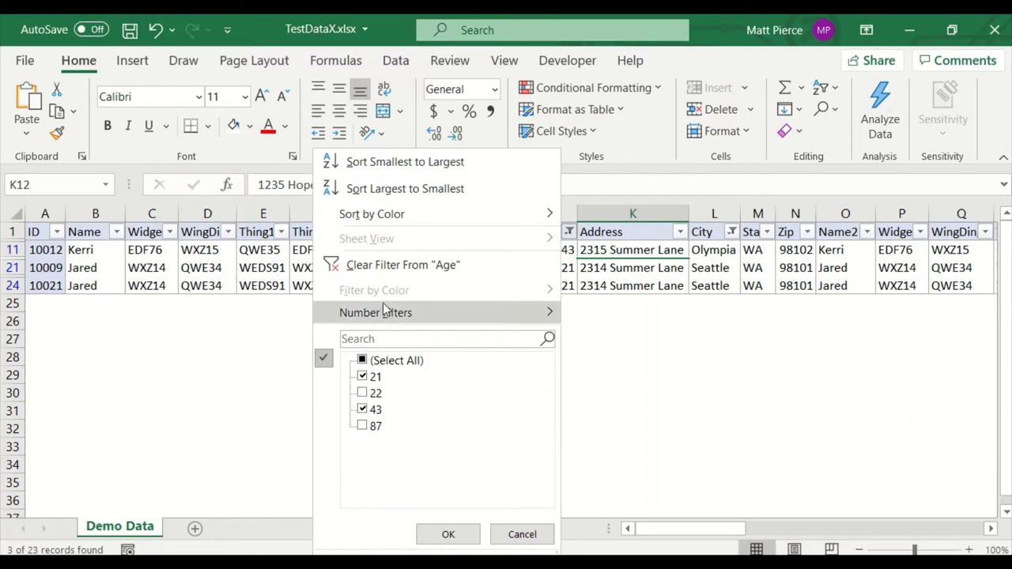
pyautogui.click(635, 319)
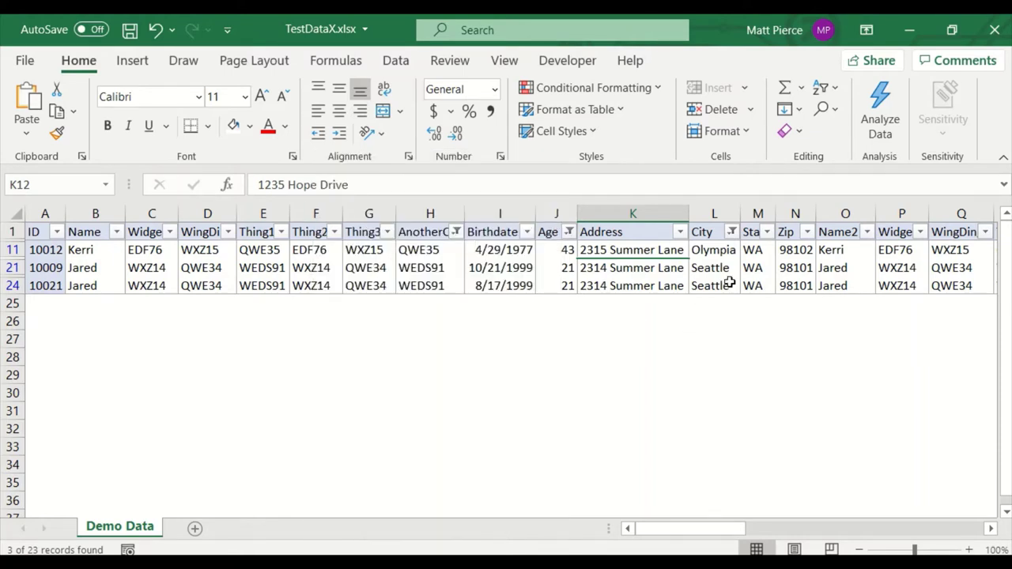
pyautogui.click(731, 233)
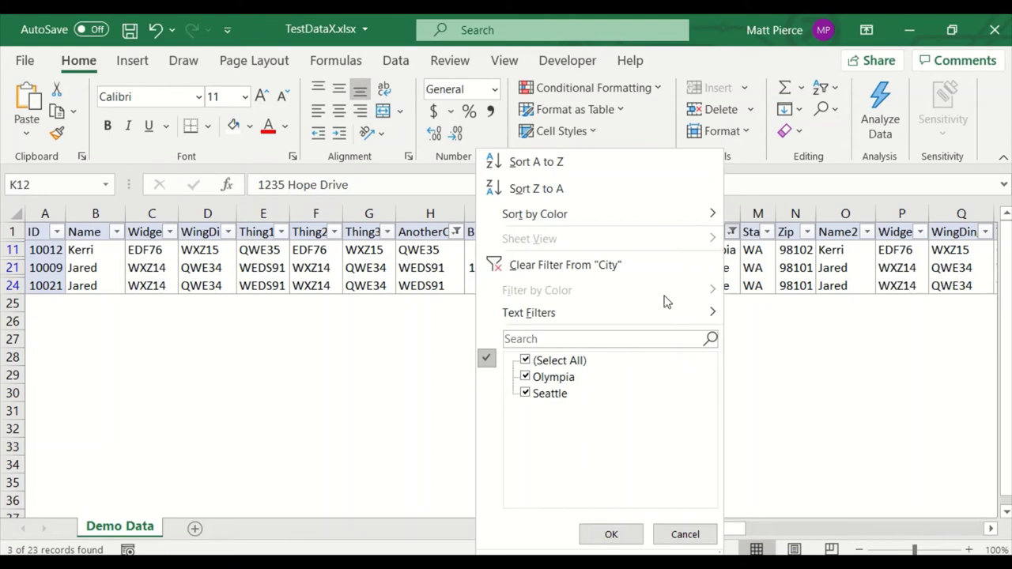
pyautogui.click(778, 362)
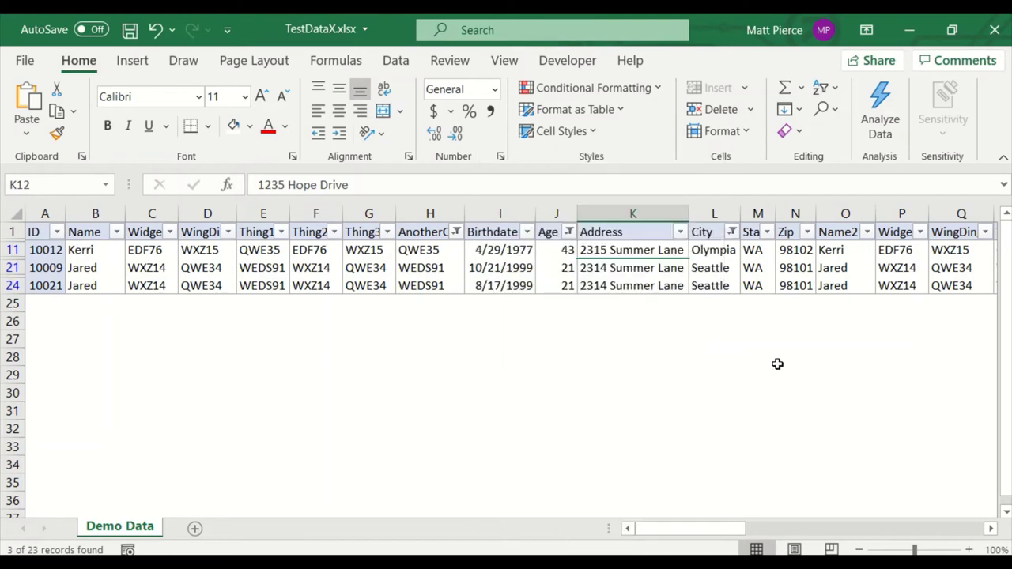
# Clear the filters from all columns at once while keeping header filtering on
pyautogui.click(832, 91)
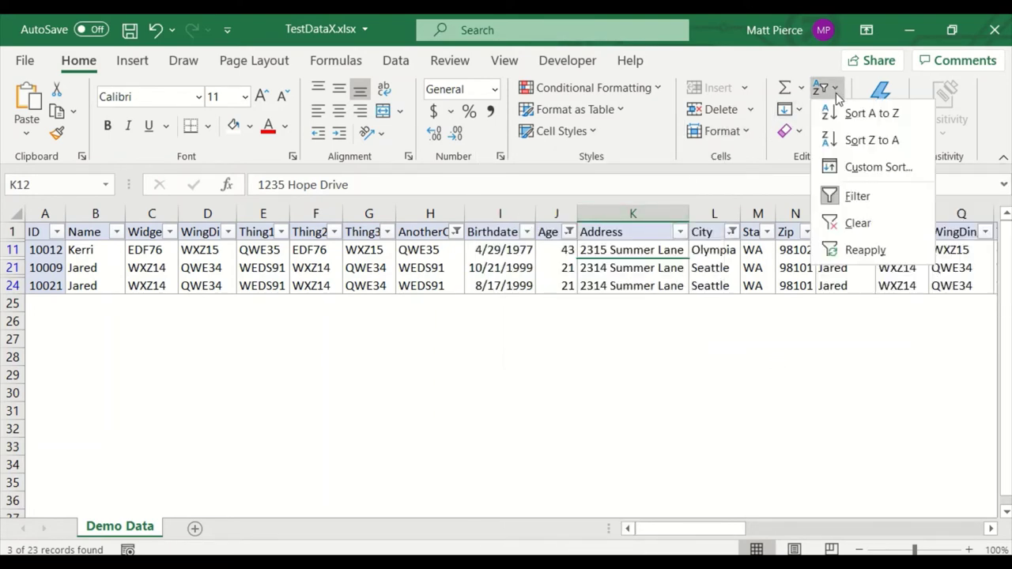
pyautogui.click(857, 224)
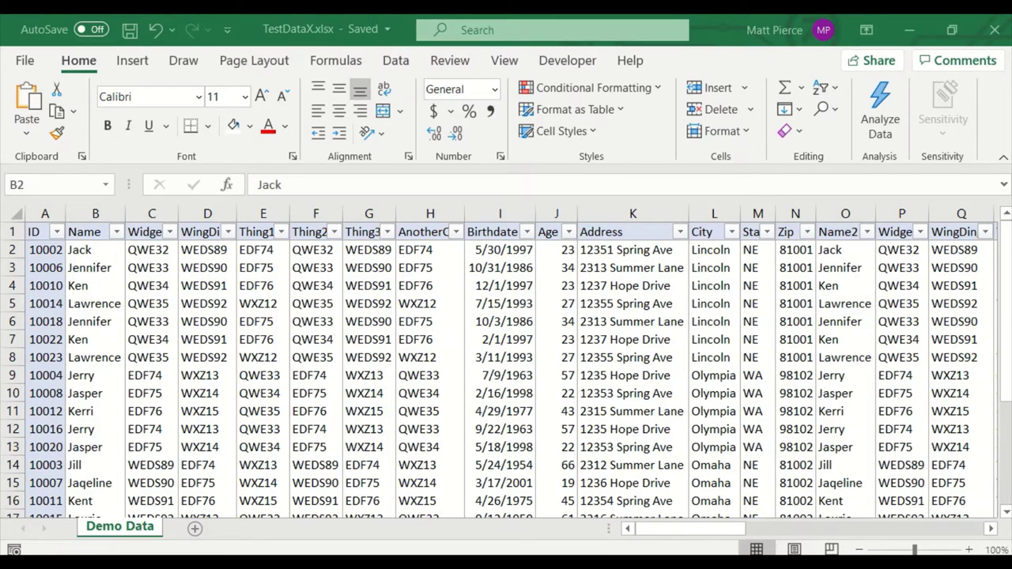
# Filter the Name column by searching its values for a three-letter first name and keeping all matching entries
pyautogui.click(116, 232)
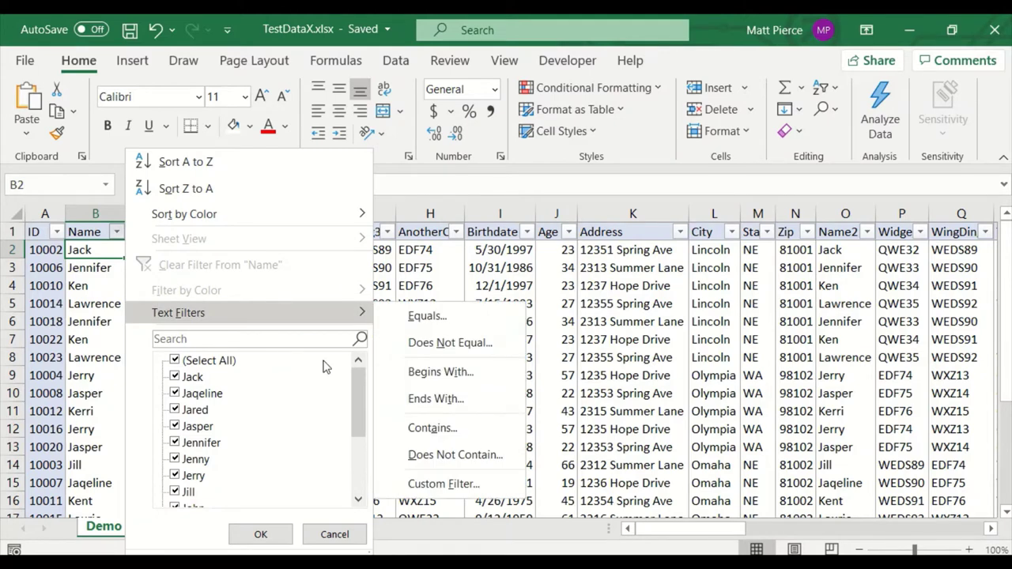
pyautogui.moveTo(355, 377); pyautogui.dragTo(340, 394)
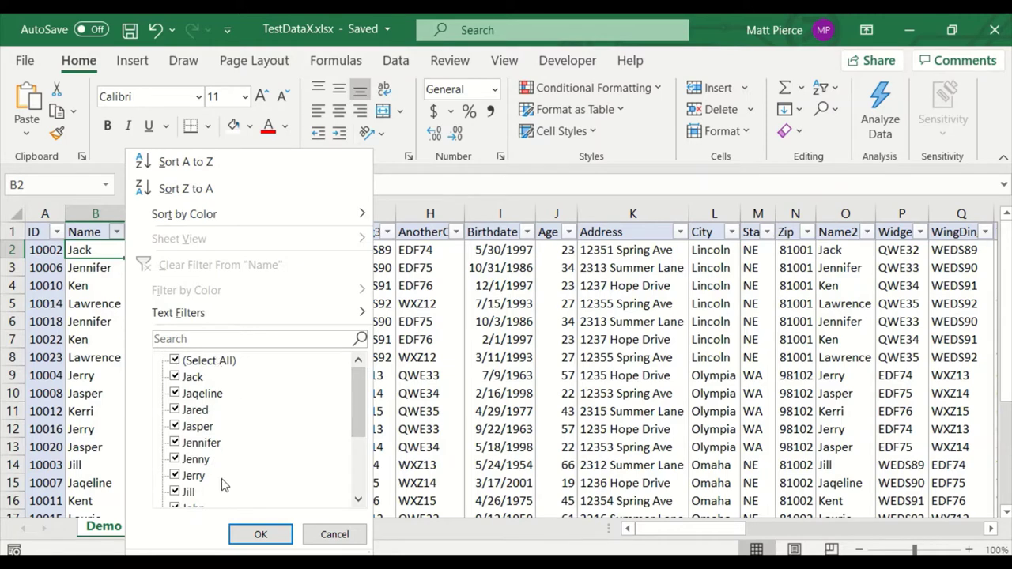
pyautogui.moveTo(360, 390)
pyautogui.mouseDown()
pyautogui.moveTo(350, 451)
pyautogui.moveTo(355, 385)
pyautogui.mouseUp()
pyautogui.click(174, 338)
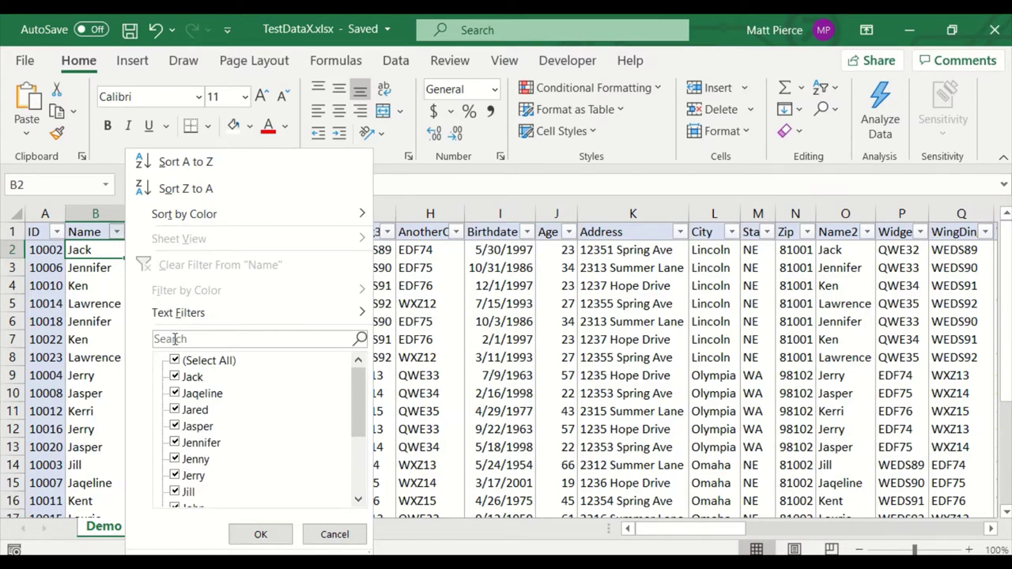
pyautogui.click(170, 340)
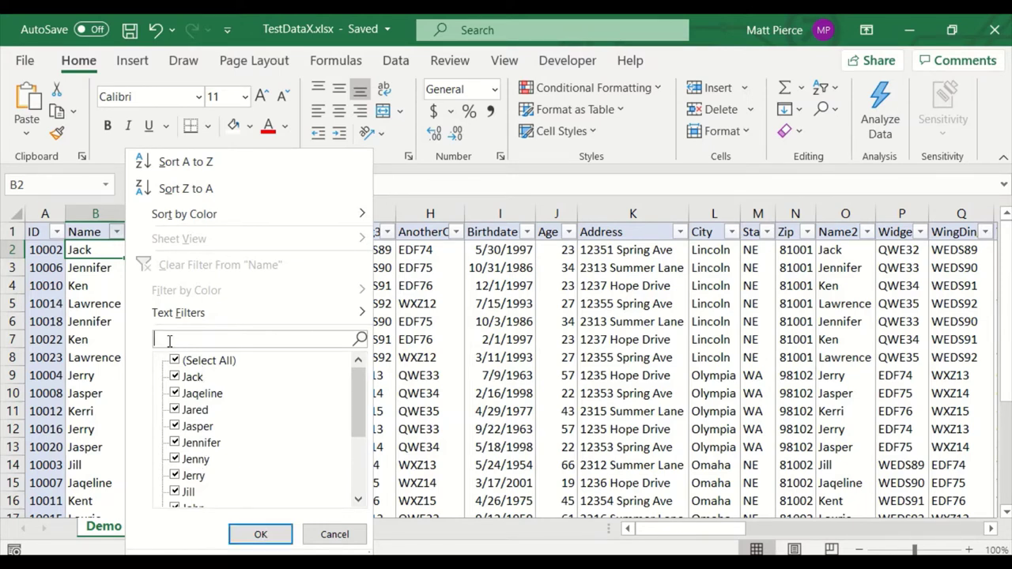
pyautogui.write('ken')
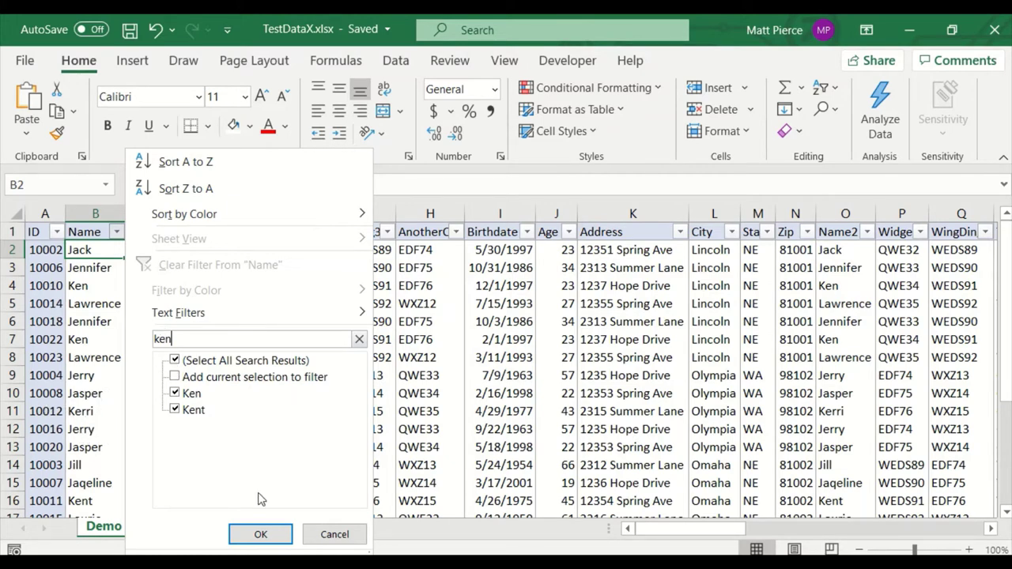
pyautogui.click(260, 535)
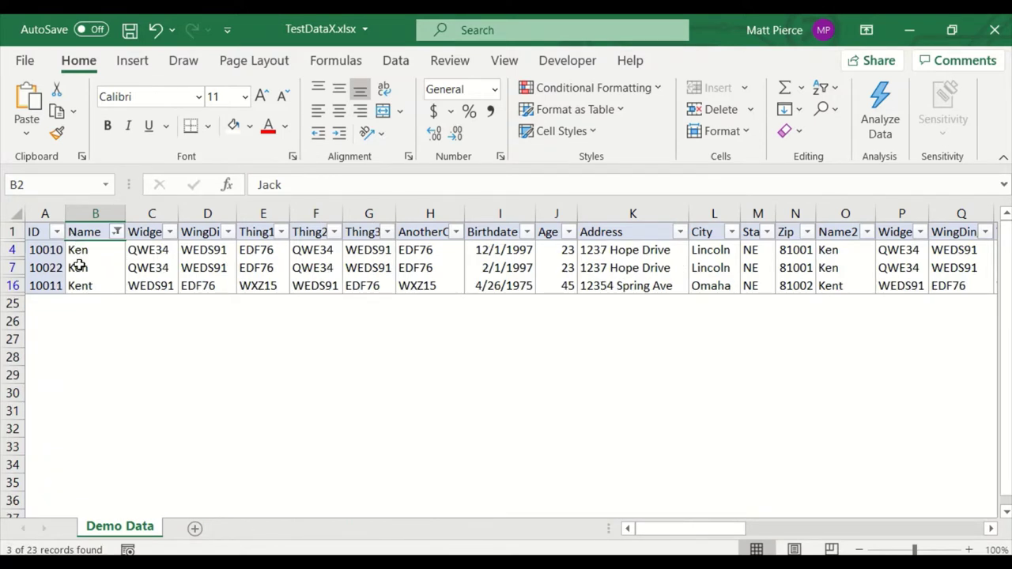
# Clear the current filter and apply a text filter to the Name column for values that contain "en"
pyautogui.click(825, 89)
pyautogui.click(852, 213)
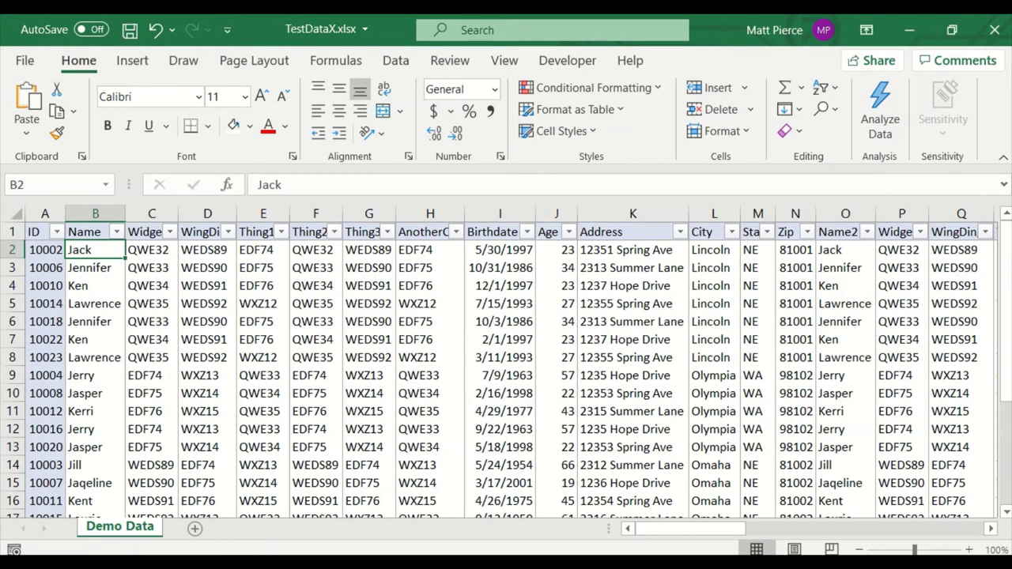
pyautogui.click(117, 233)
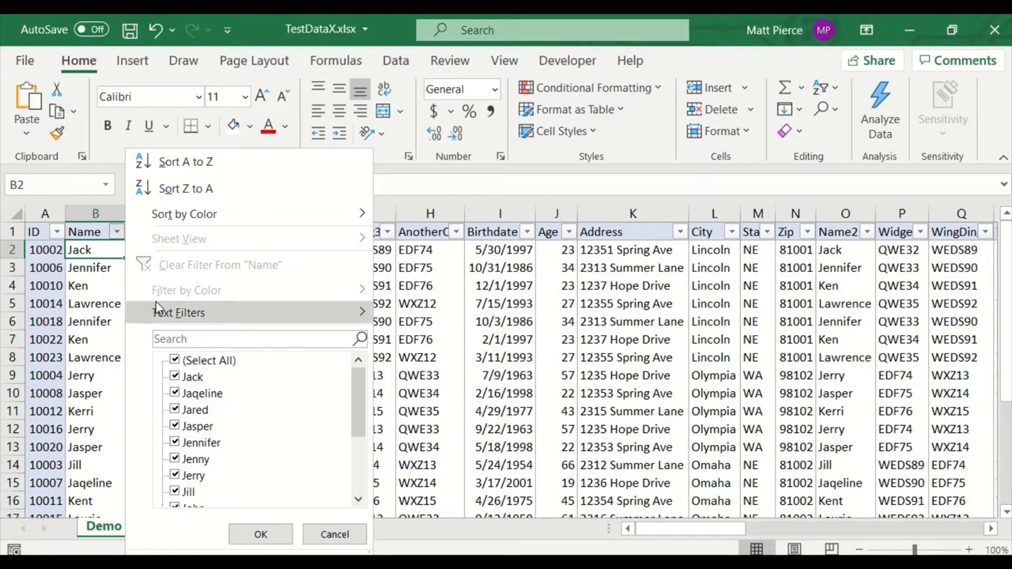
pyautogui.moveTo(160, 313)
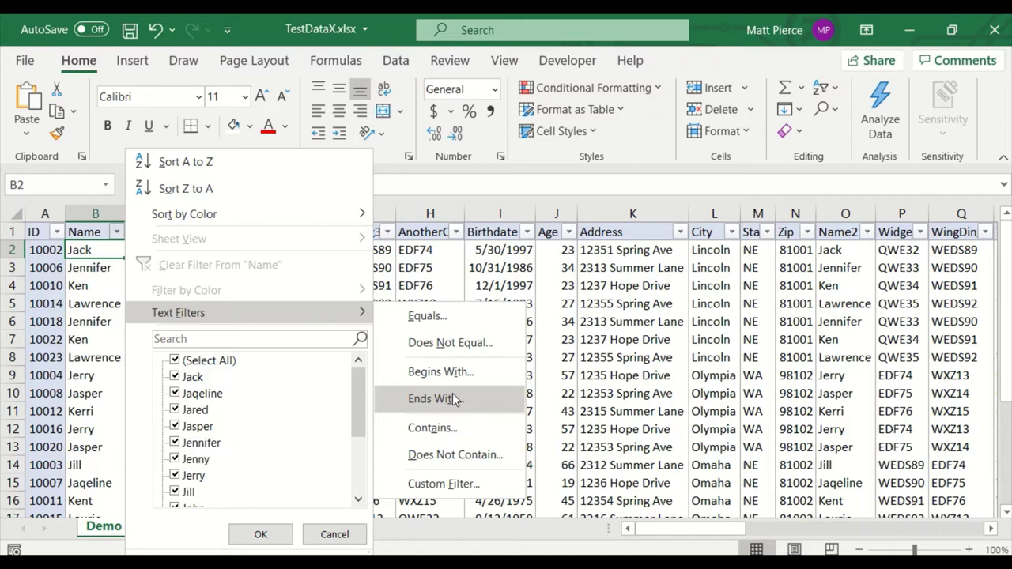
pyautogui.click(455, 427)
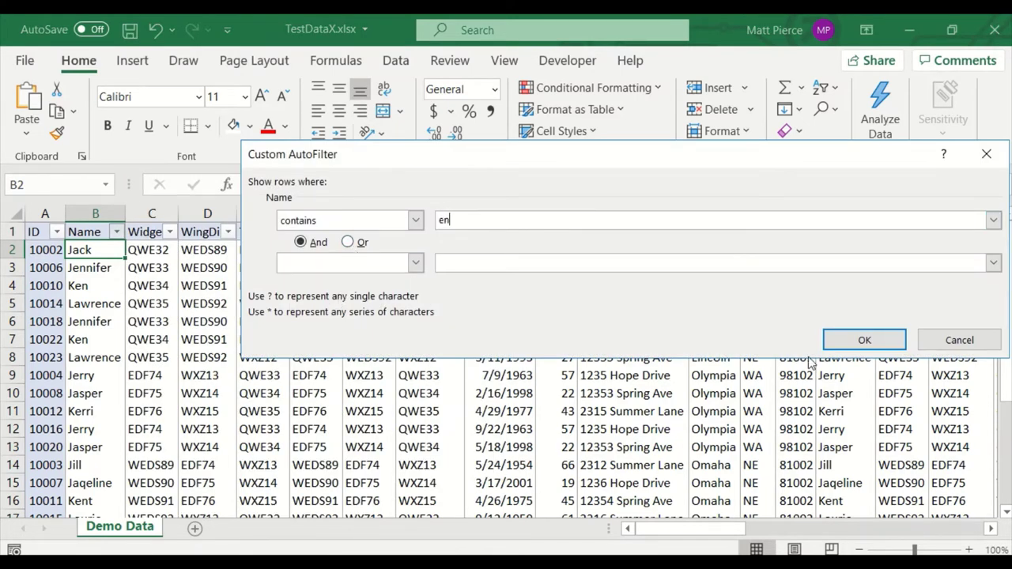
pyautogui.click(862, 340)
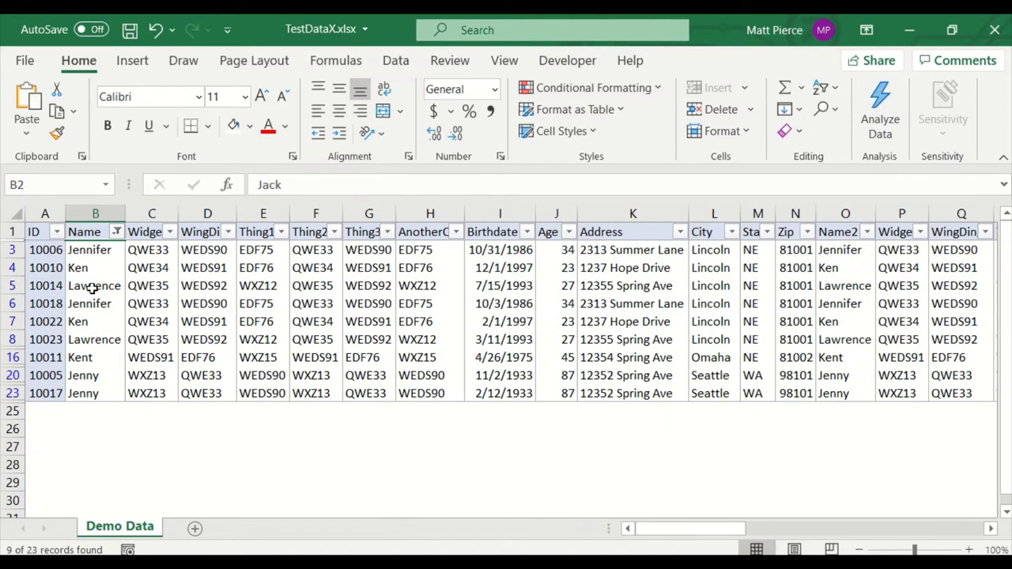
# Clear the filter from the Name column
pyautogui.click(116, 231)
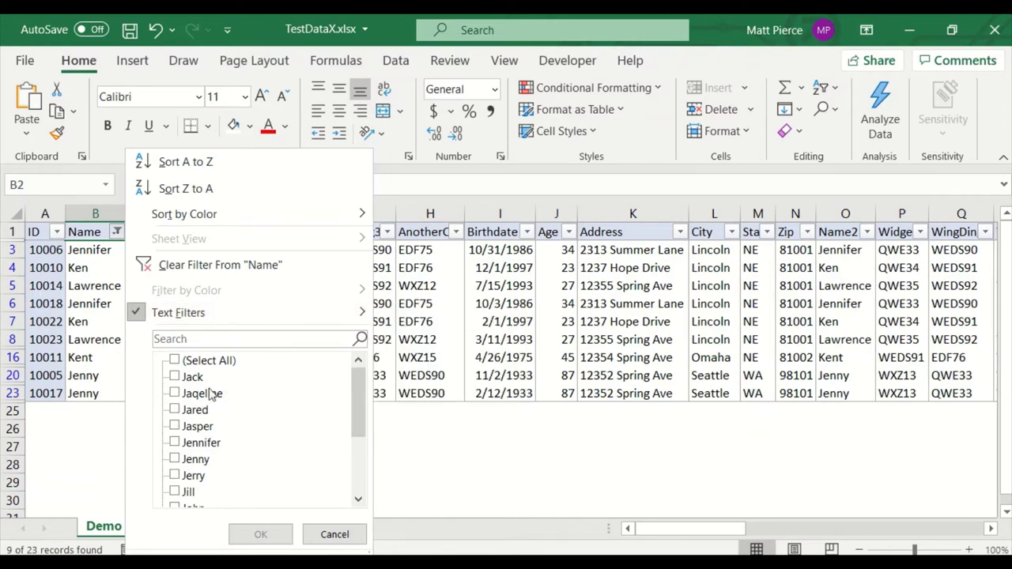
pyautogui.click(203, 272)
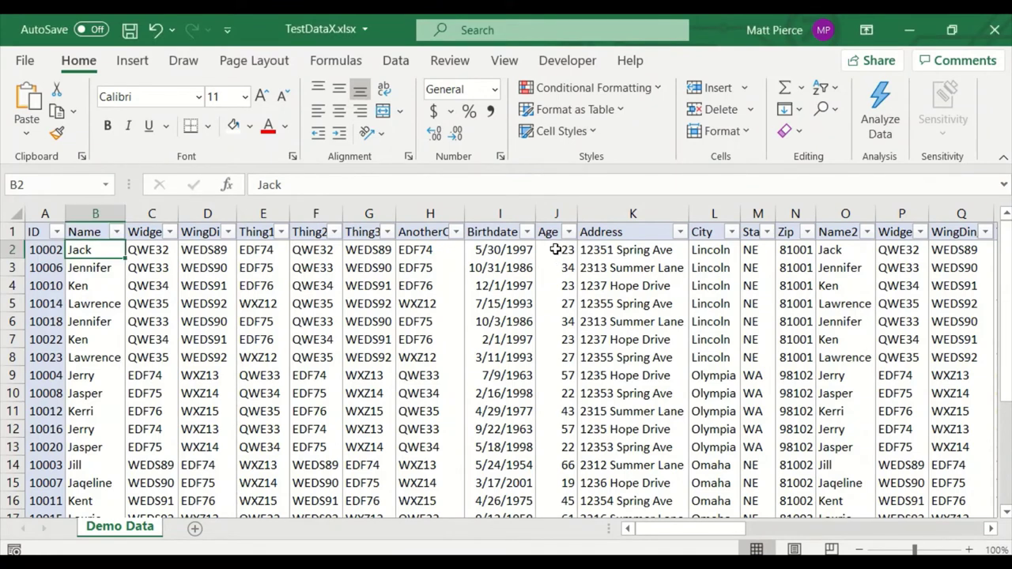
pyautogui.moveTo(556, 249); pyautogui.dragTo(557, 375)
pyautogui.click(558, 286)
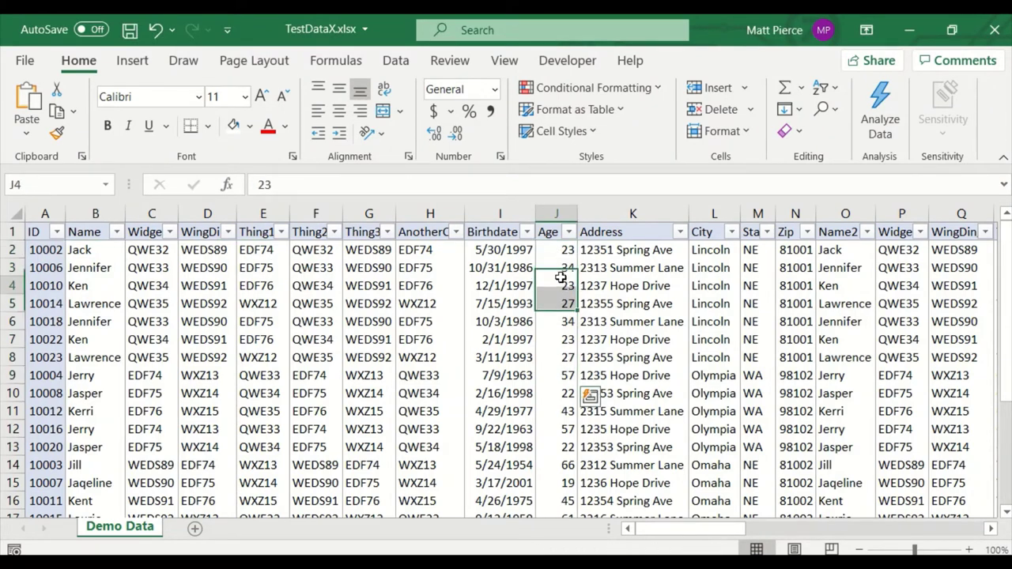
# Filter the Age column to include only the values 21, 22, 23 and 34
pyautogui.click(568, 231)
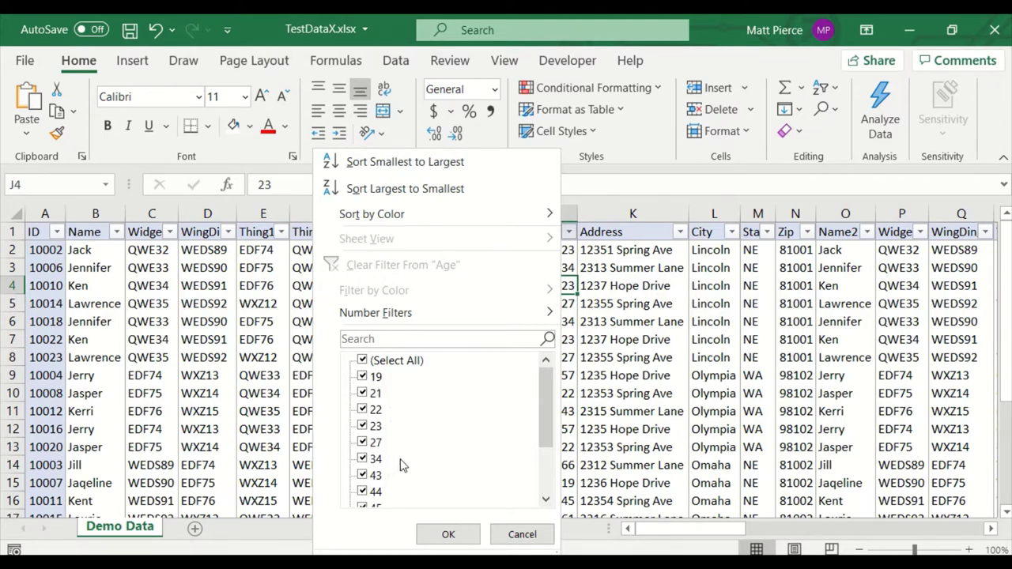
pyautogui.click(363, 361)
pyautogui.click(372, 426)
pyautogui.click(364, 393)
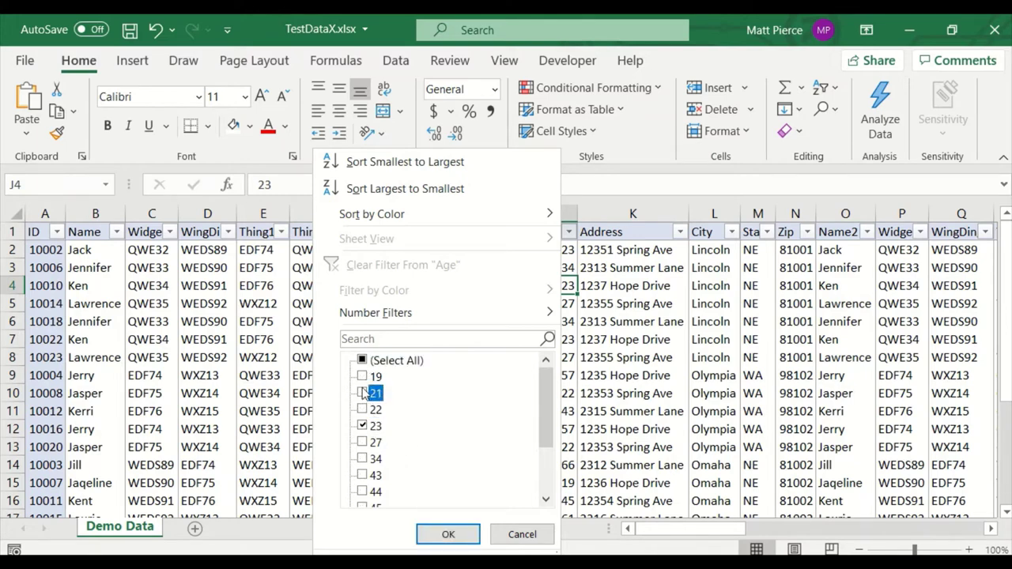
pyautogui.click(363, 409)
pyautogui.click(363, 459)
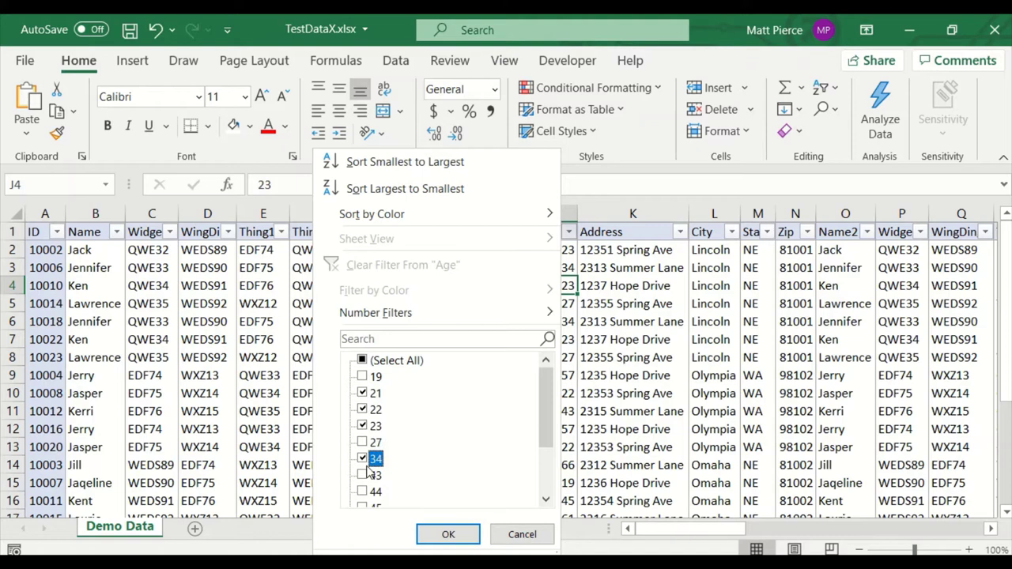
pyautogui.click(445, 534)
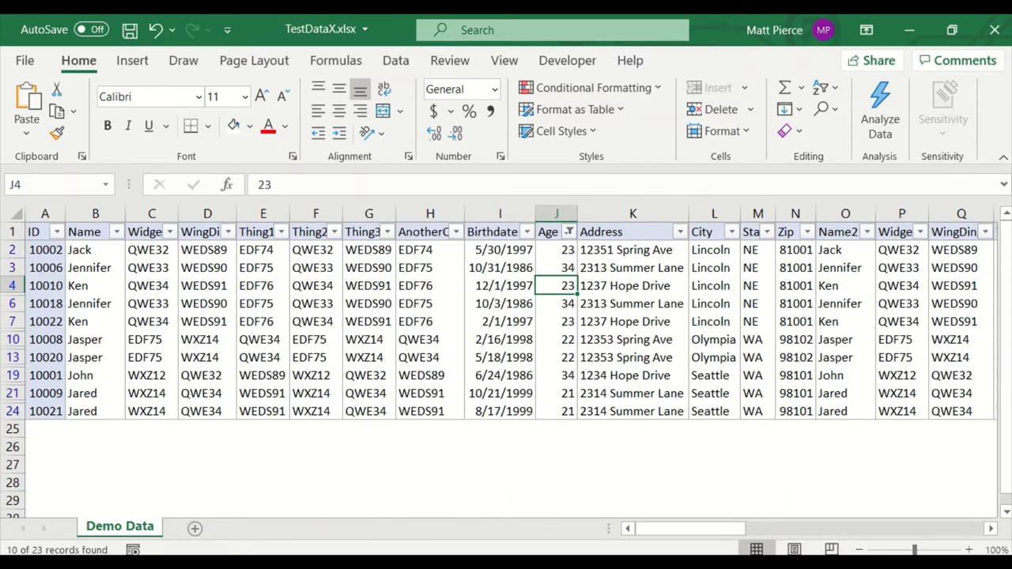
# Clear the Age column's filter and apply a Top 10 number filter to it that shows the bottom 5 items
pyautogui.click(568, 231)
pyautogui.click(432, 266)
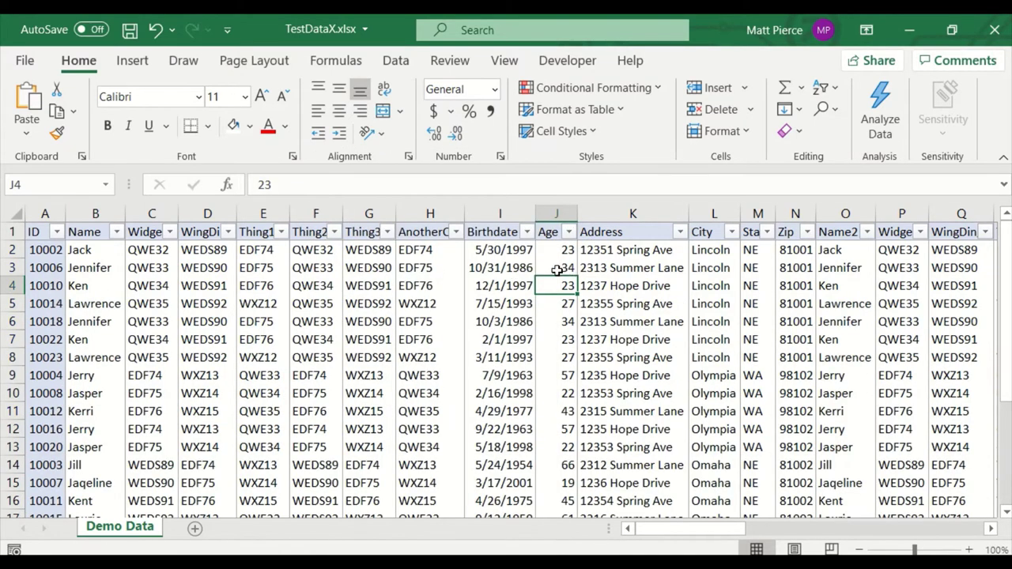
pyautogui.click(568, 232)
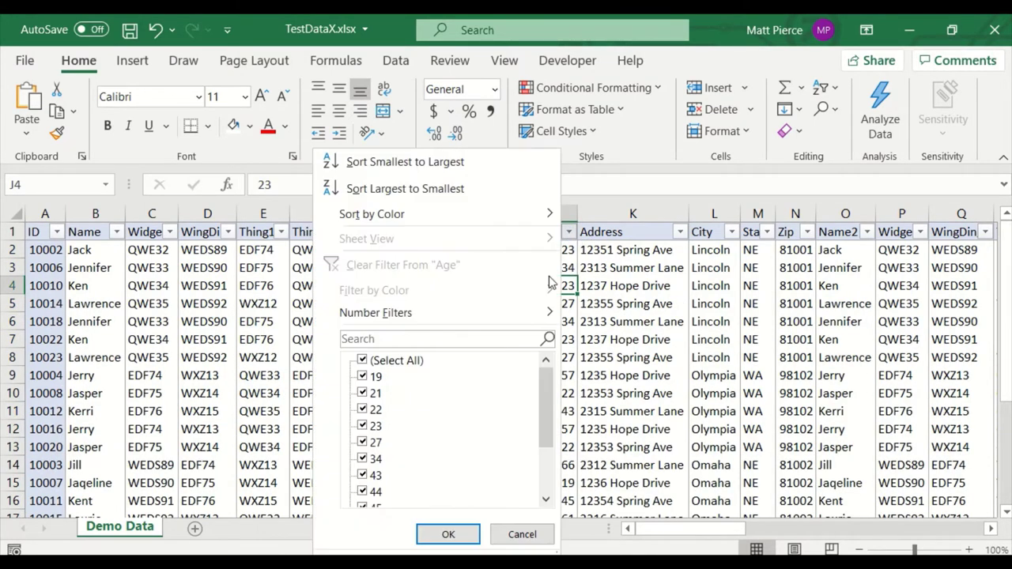
pyautogui.moveTo(402, 315)
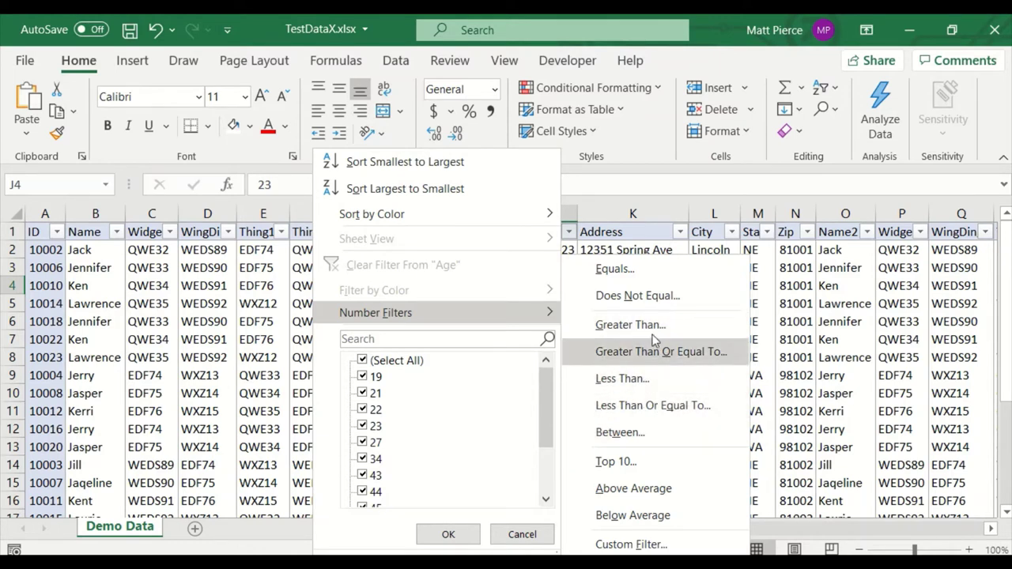
pyautogui.click(642, 472)
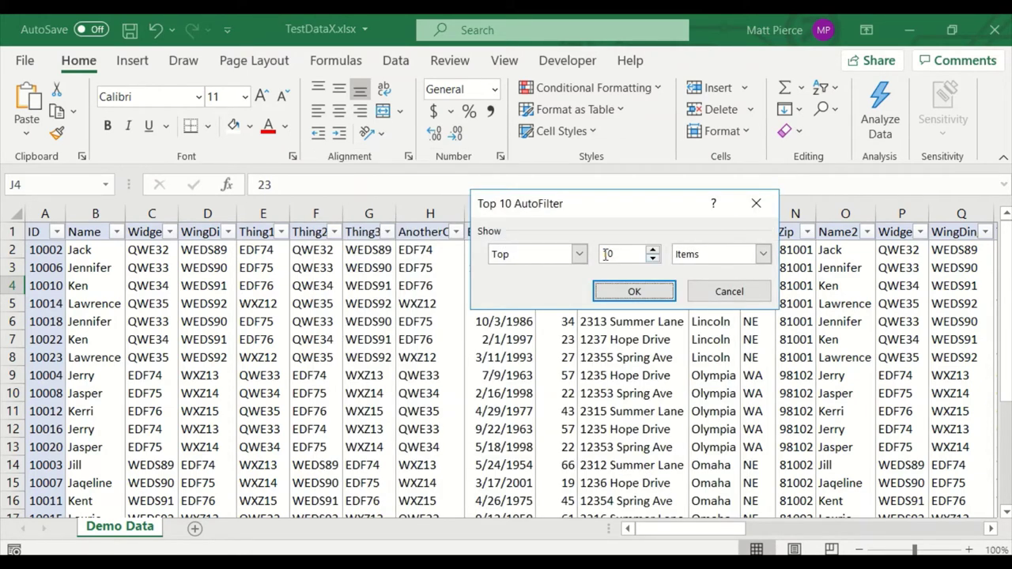
pyautogui.click(579, 254)
pyautogui.click(556, 285)
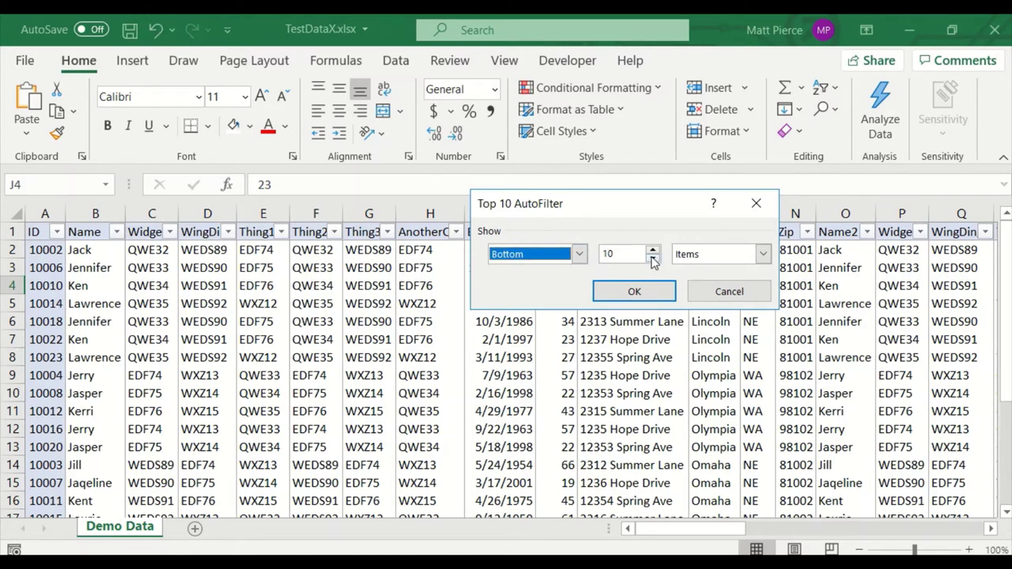
pyautogui.click(653, 259)
pyautogui.click(653, 259)
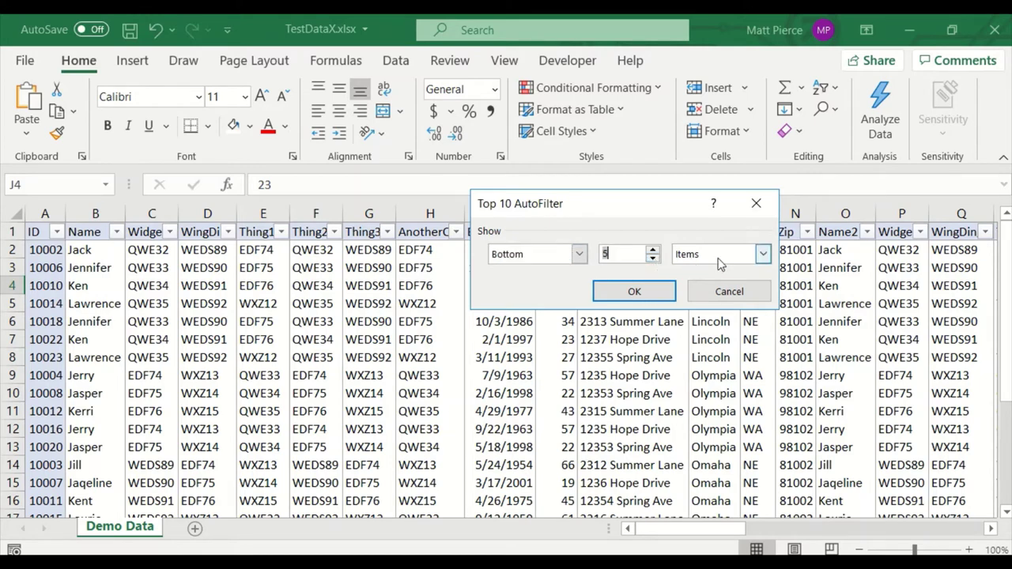
pyautogui.click(763, 257)
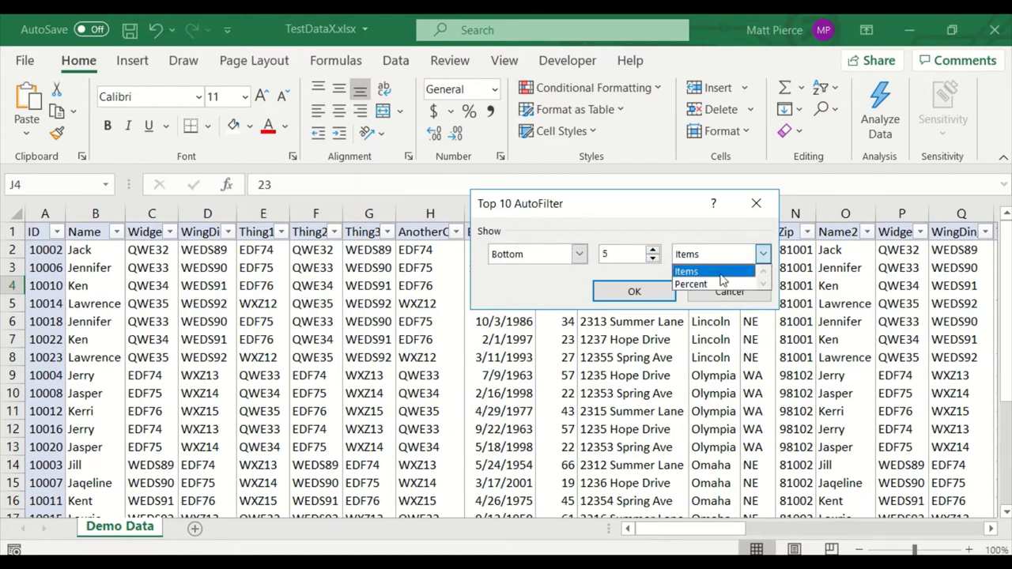
pyautogui.click(677, 273)
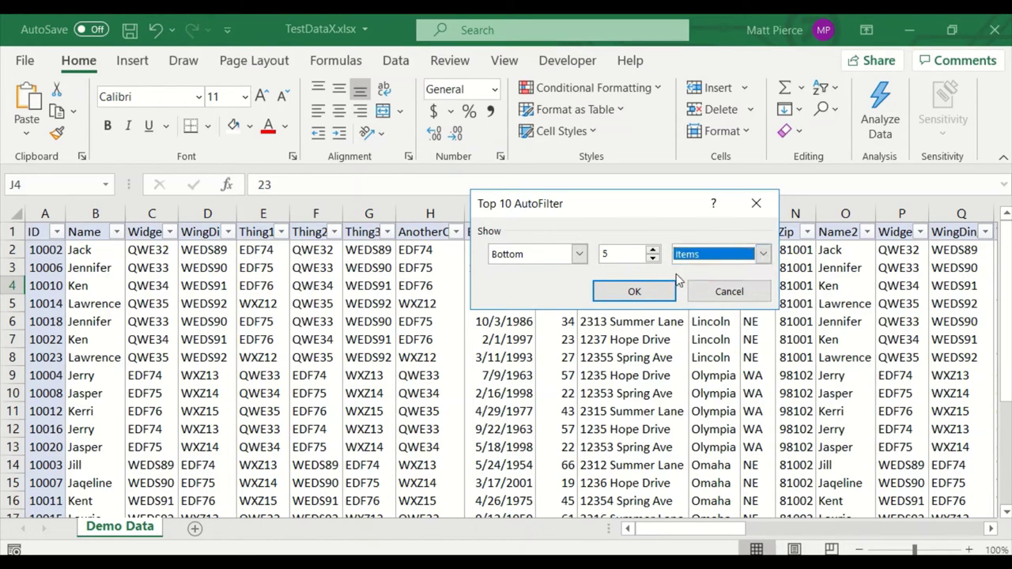
pyautogui.click(635, 293)
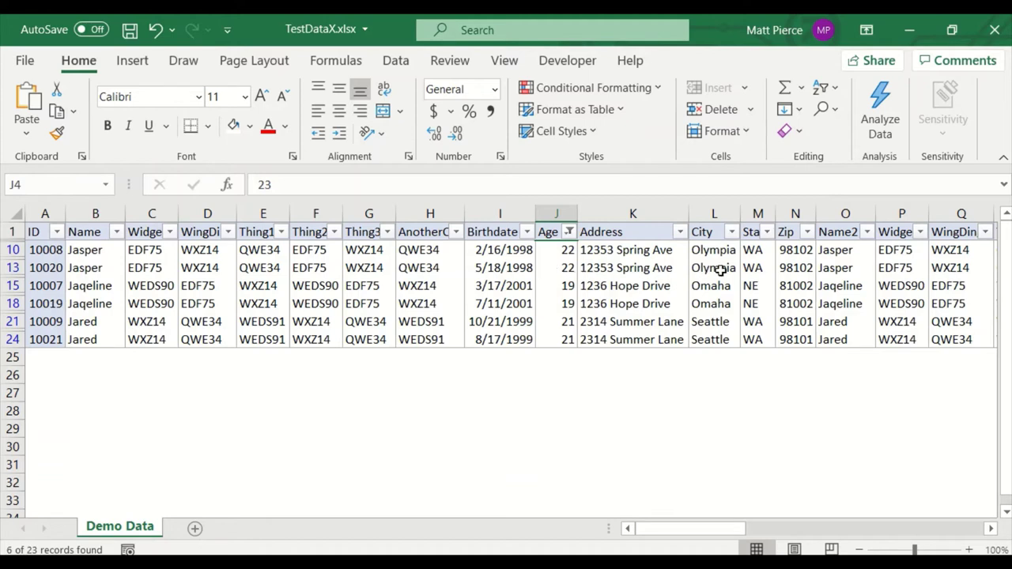
# Review the Age column's number filter options and inspect the row numbers of the filtered records
pyautogui.click(569, 232)
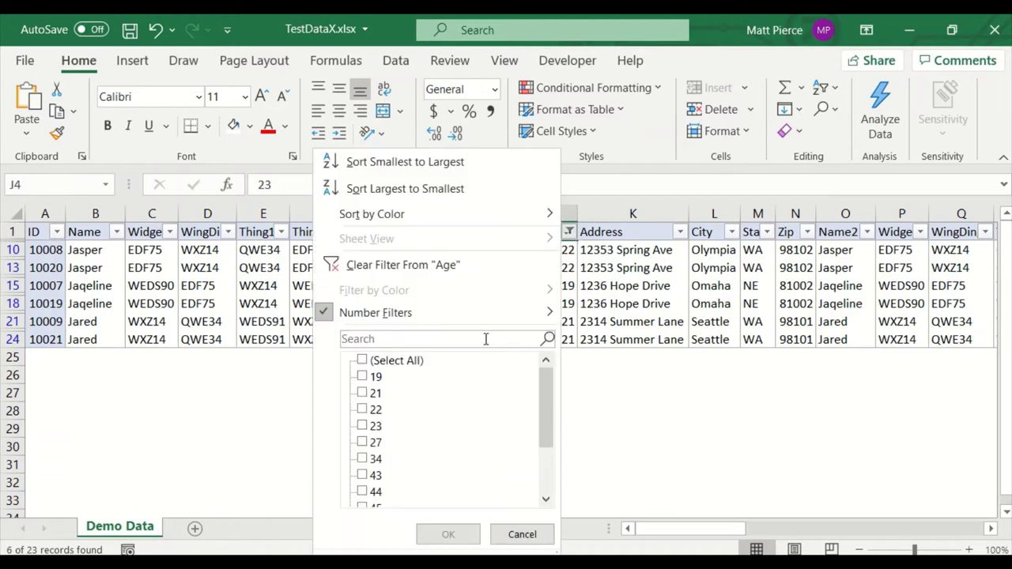
pyautogui.click(474, 312)
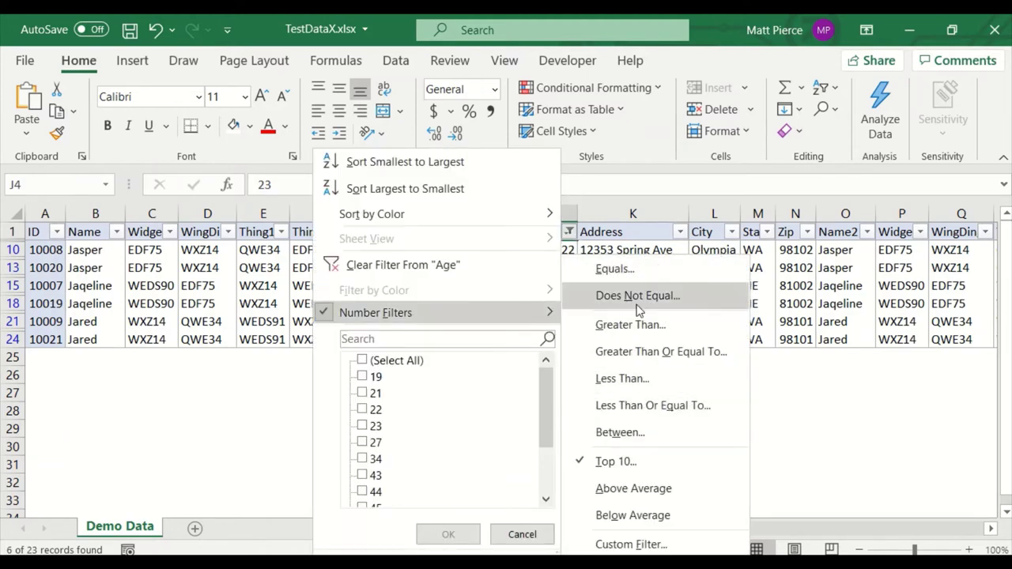
pyautogui.click(253, 294)
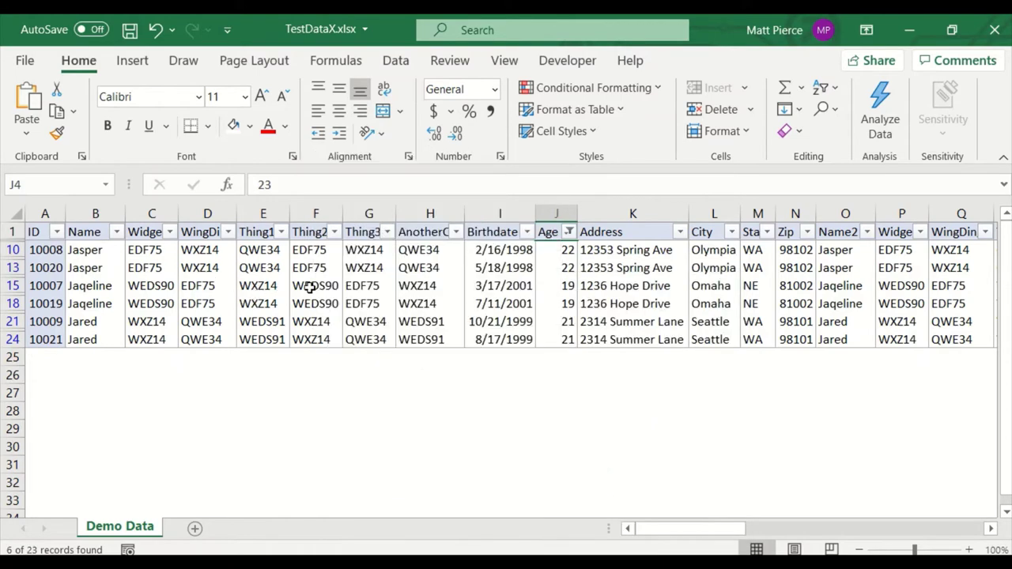
pyautogui.click(14, 250)
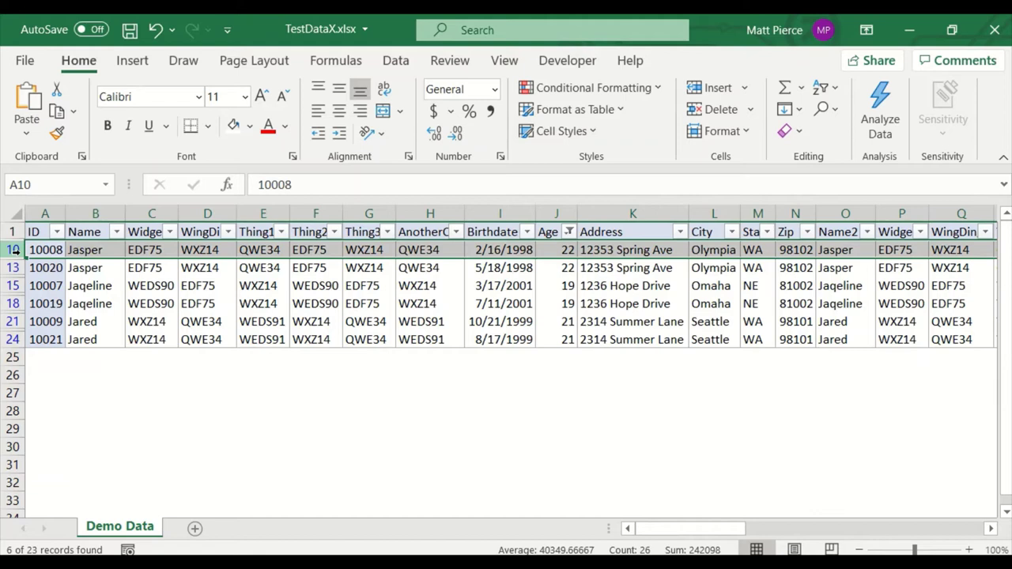
pyautogui.click(16, 267)
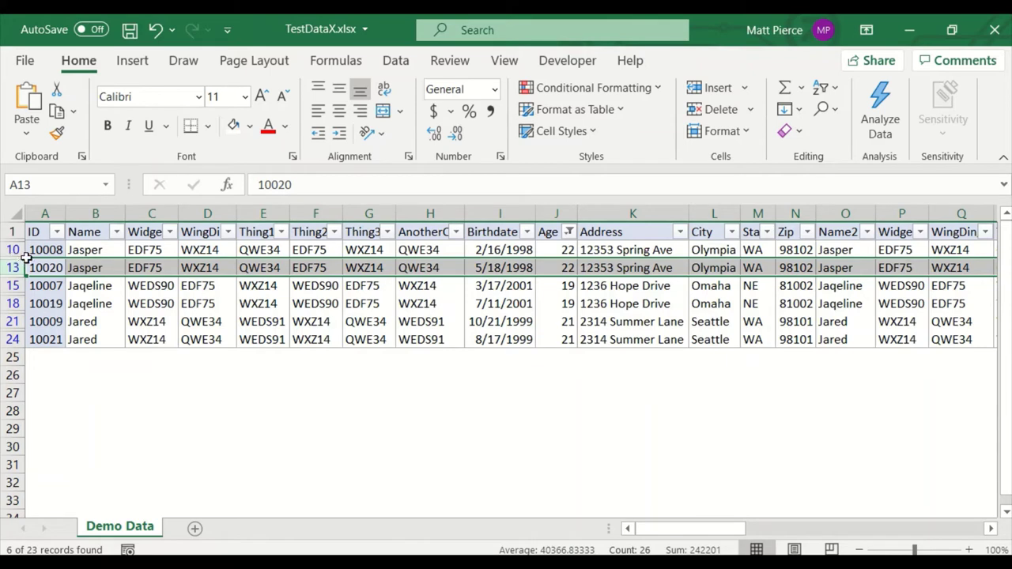
pyautogui.click(89, 304)
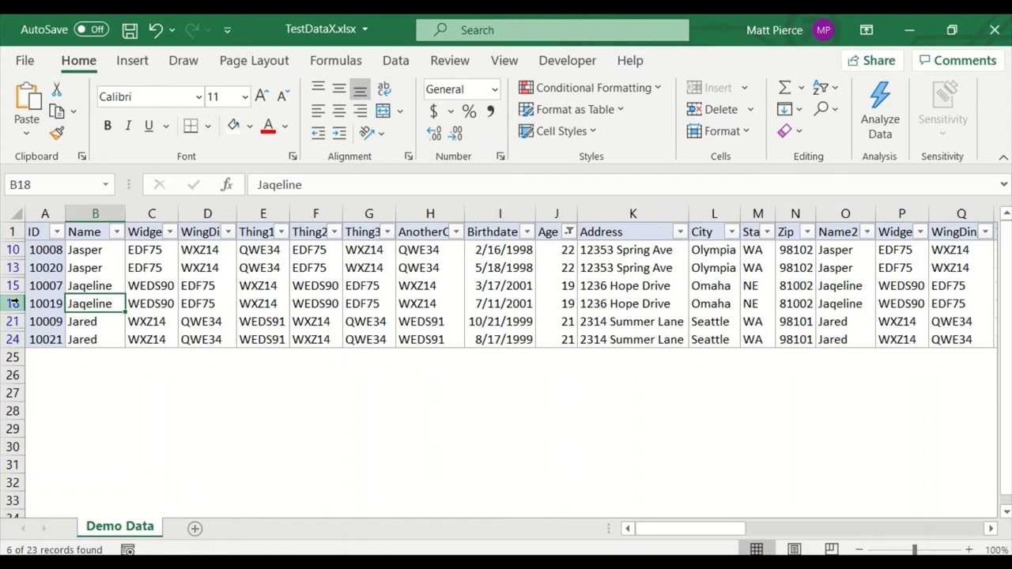
# Clear the filter from the Age column
pyautogui.click(569, 233)
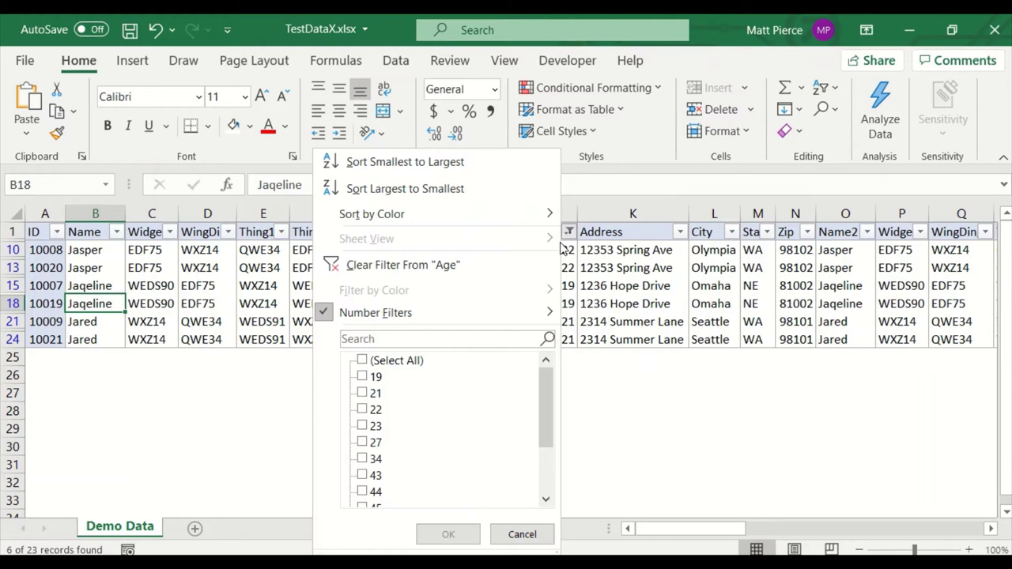
pyautogui.click(414, 267)
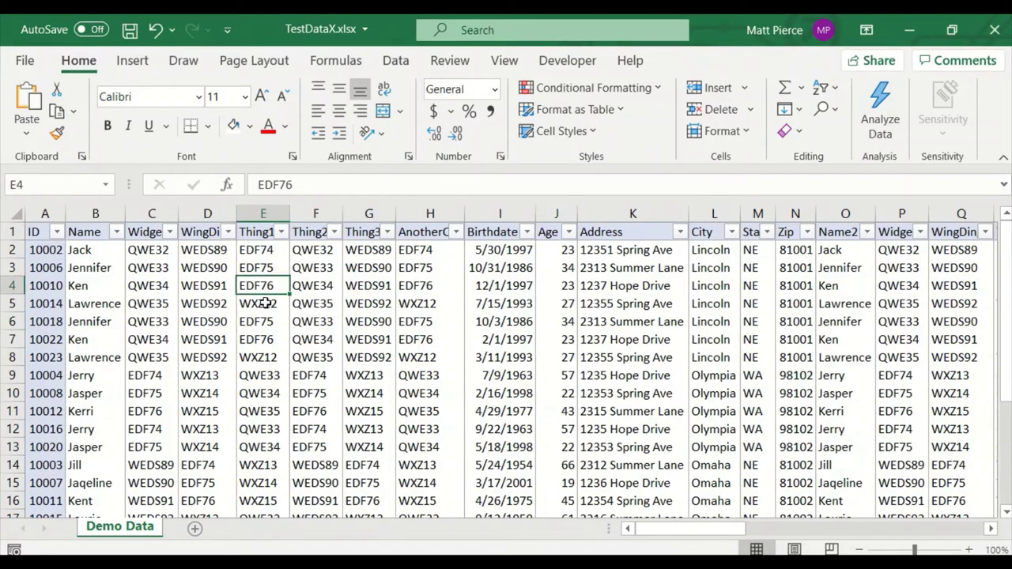
# Examine how the Birthdate column's filter list groups dates by year and month, expanding the 1977 and 1963 entries
pyautogui.click(491, 215)
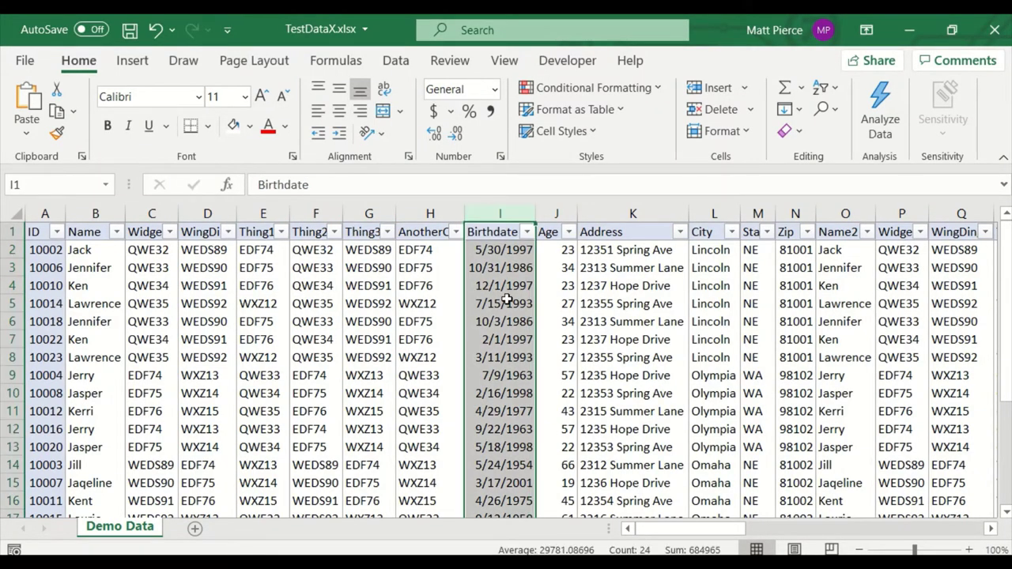
pyautogui.click(348, 307)
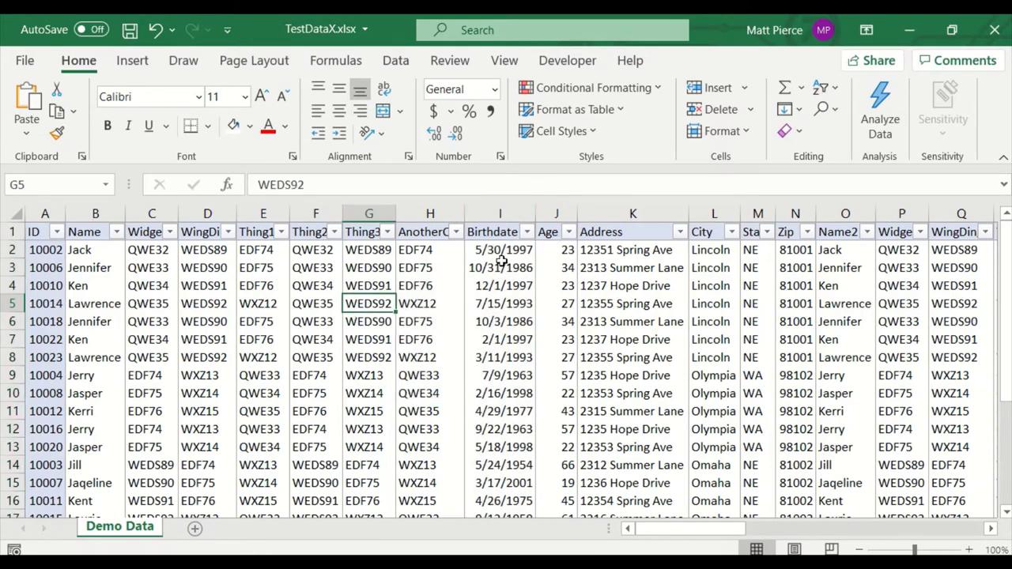
pyautogui.click(527, 232)
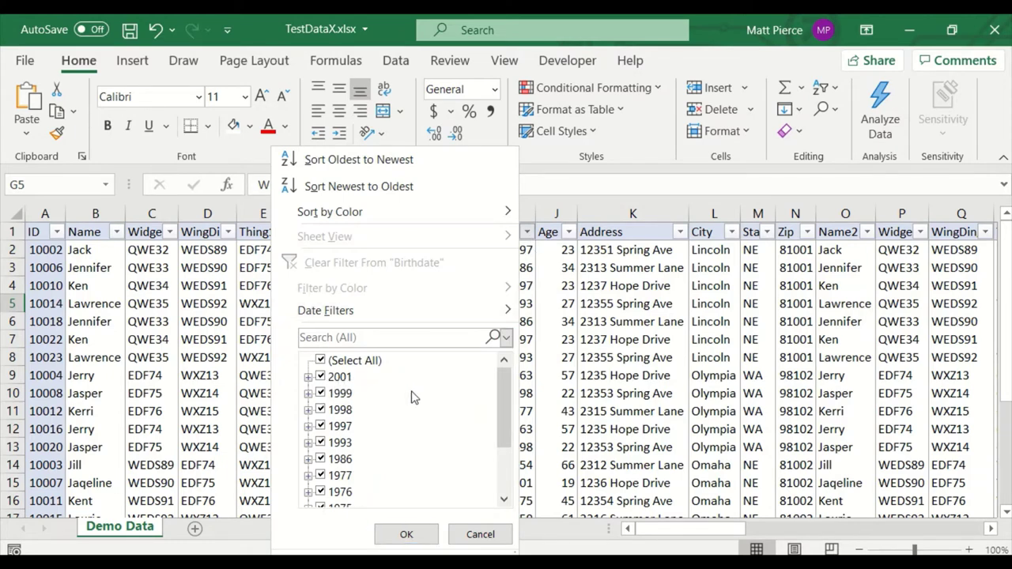
pyautogui.scroll(-2, 410, 401)
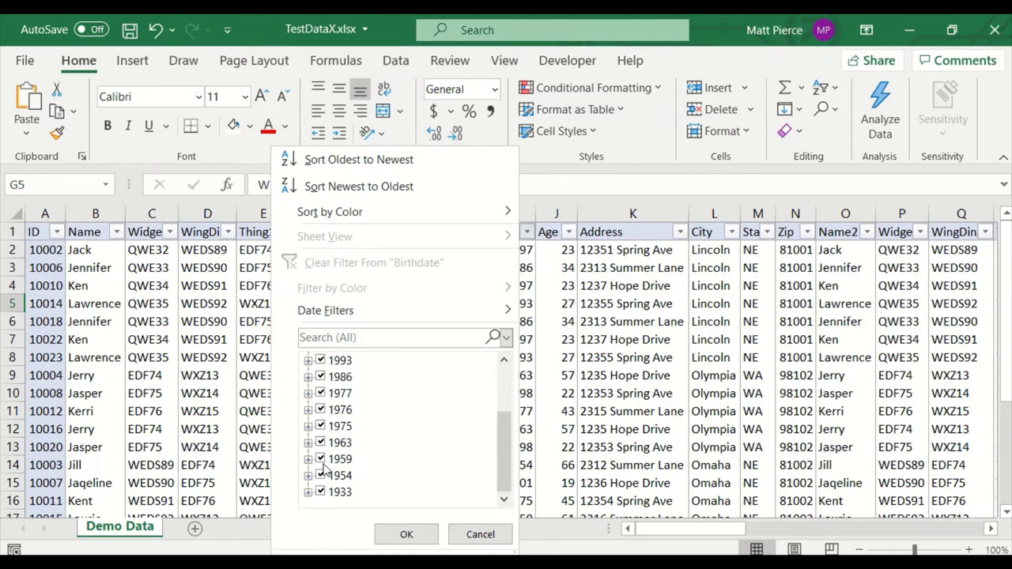
pyautogui.click(309, 394)
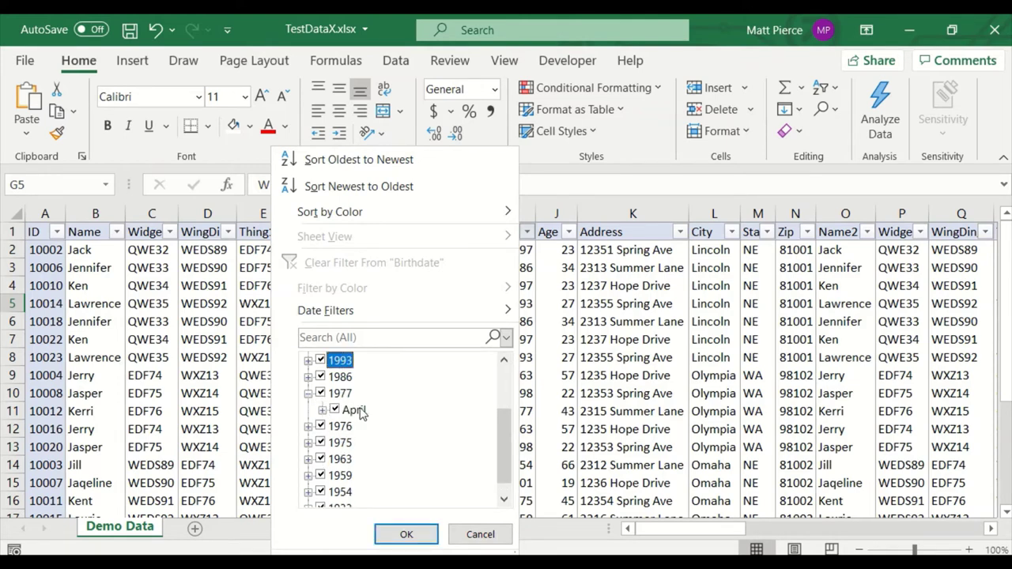
pyautogui.click(323, 409)
pyautogui.click(309, 393)
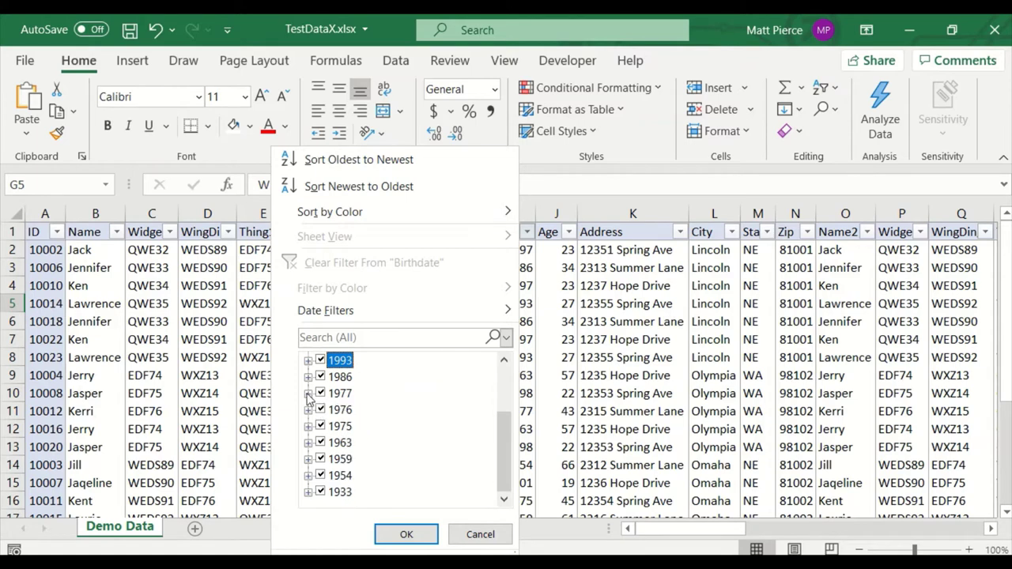
pyautogui.click(309, 443)
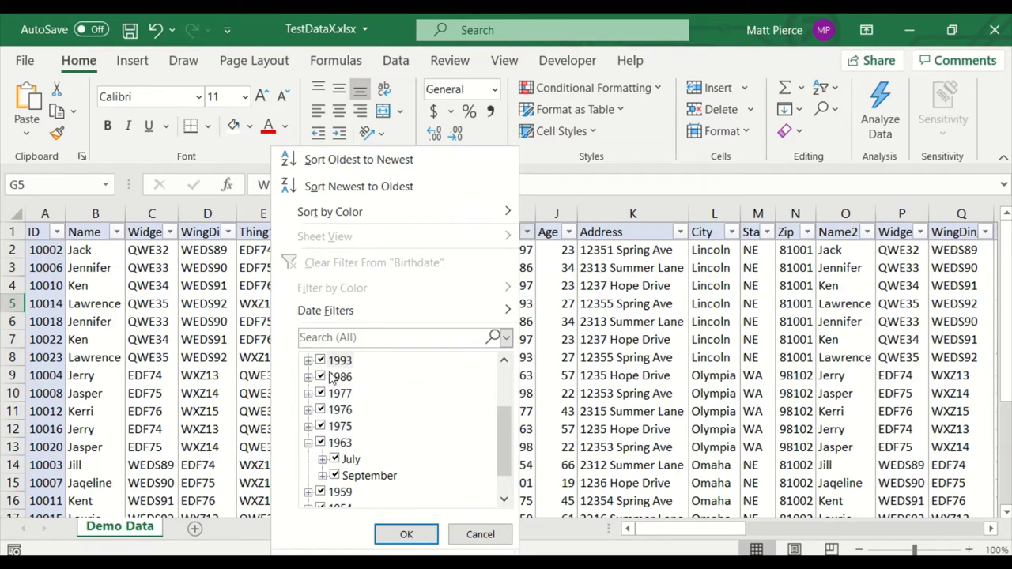
# Filter the Birthdate column to show only the July and September entries of 1963
pyautogui.scroll(3, 510, 380)
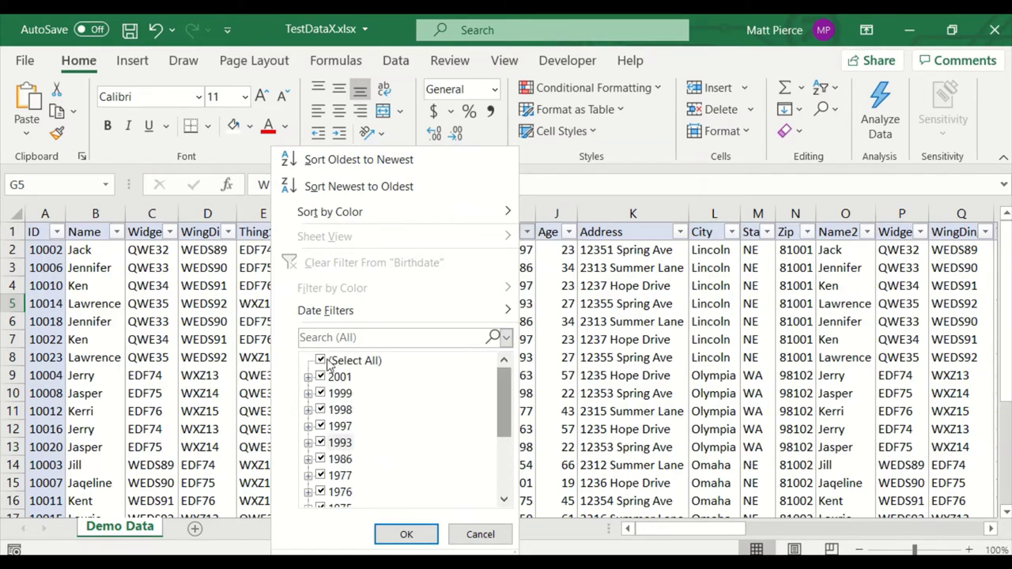
pyautogui.click(328, 363)
pyautogui.scroll(-3, 388, 427)
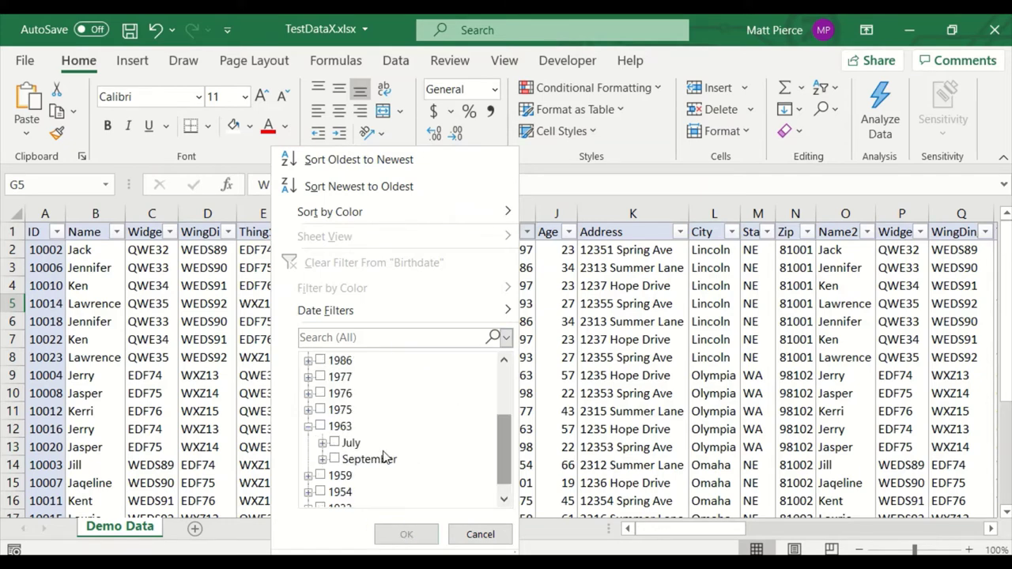
pyautogui.click(338, 443)
pyautogui.click(338, 460)
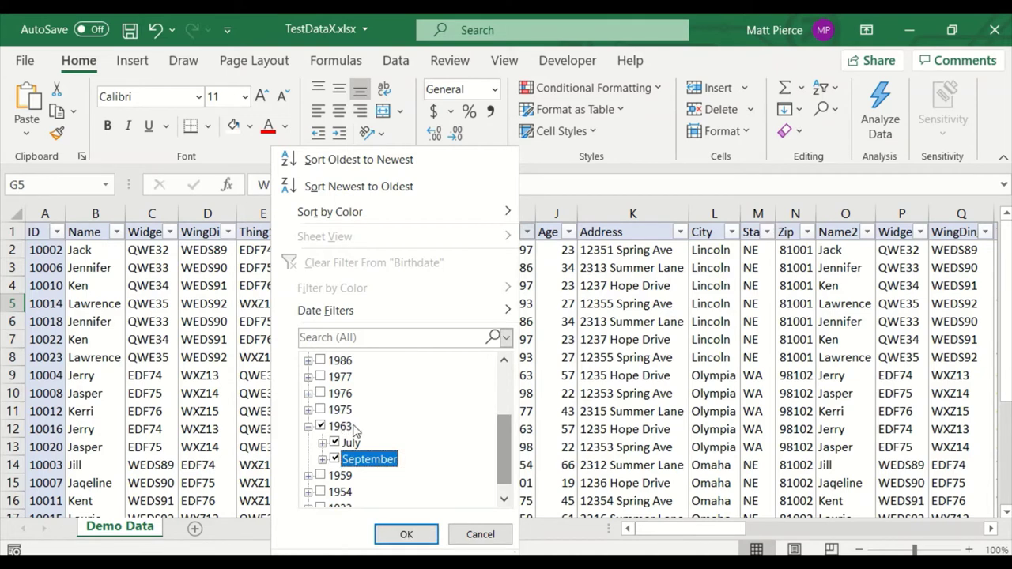
pyautogui.click(406, 536)
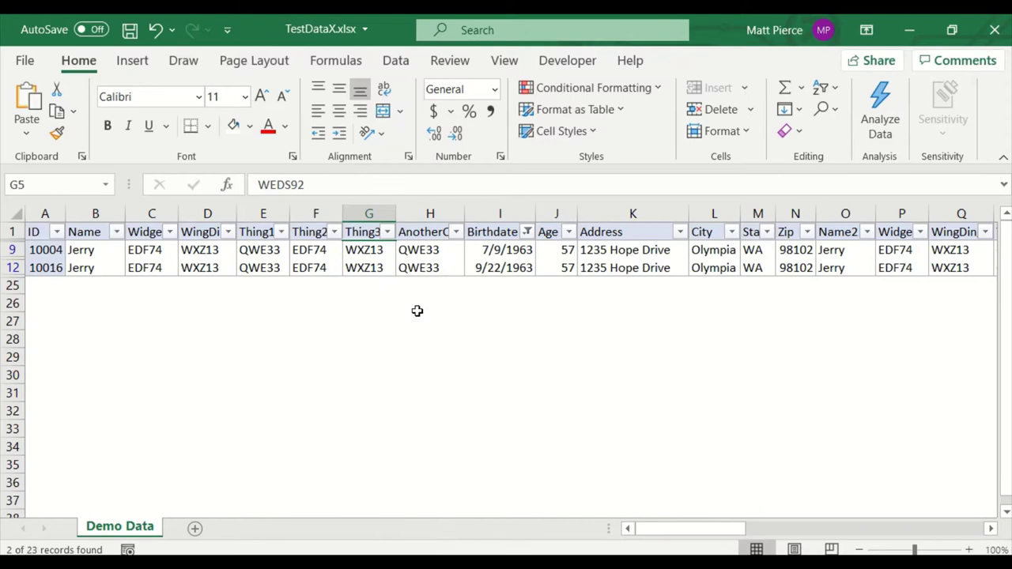
# Undo the last Birthdate filter and apply a date filter to the column for all dates in April
pyautogui.hotkey('ctrl', 'z')
pyautogui.click(526, 232)
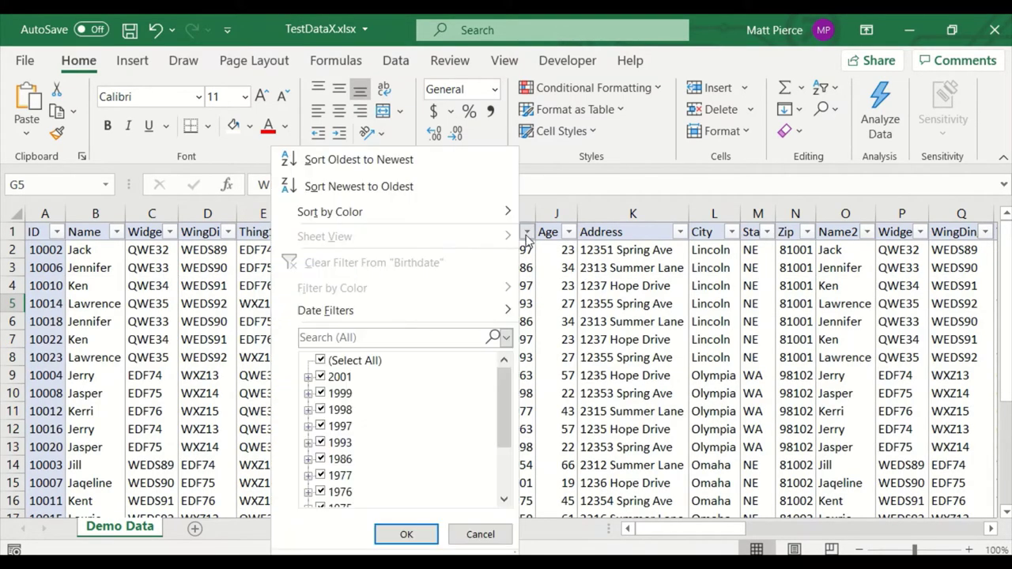
pyautogui.moveTo(372, 310)
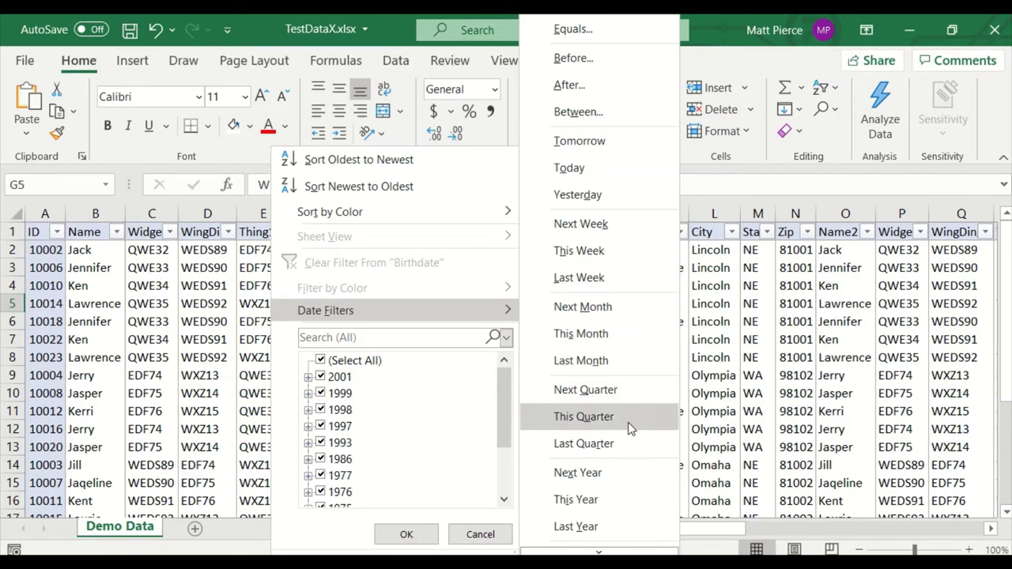
pyautogui.moveTo(609, 547)
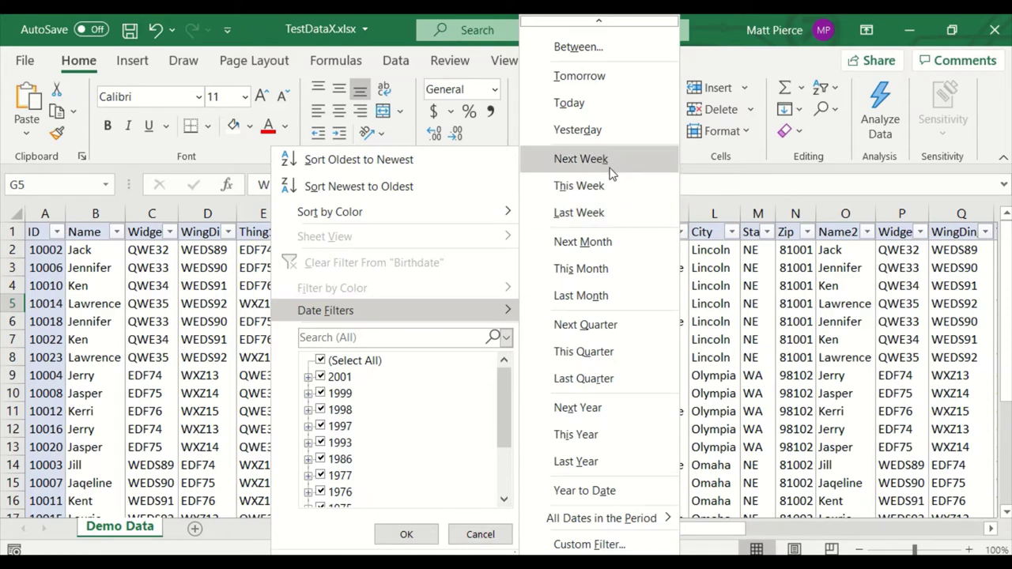
pyautogui.moveTo(624, 521)
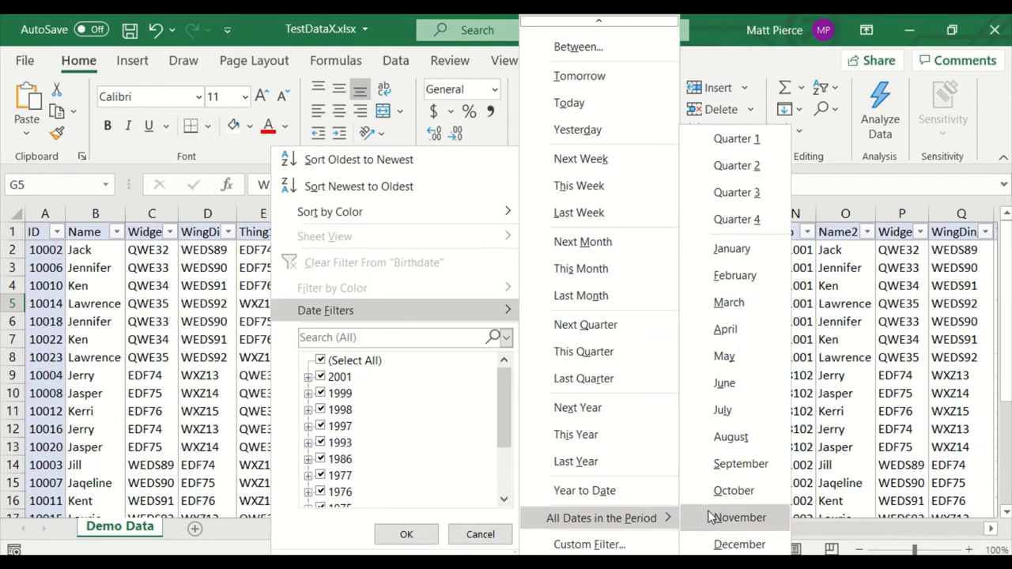
pyautogui.click(726, 330)
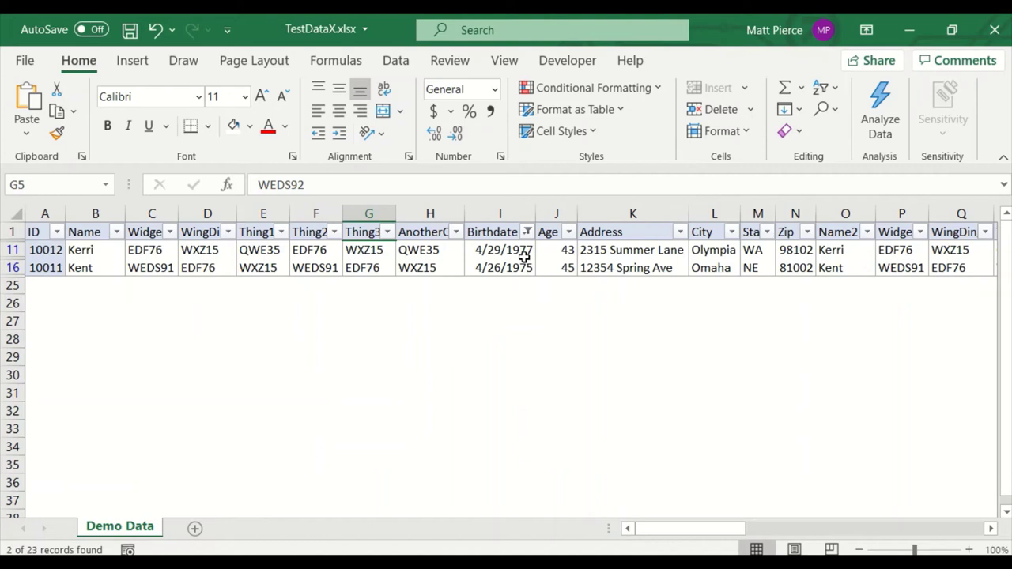
# Change the Birthdate column's date filter to all dates in Quarter 4
pyautogui.click(527, 233)
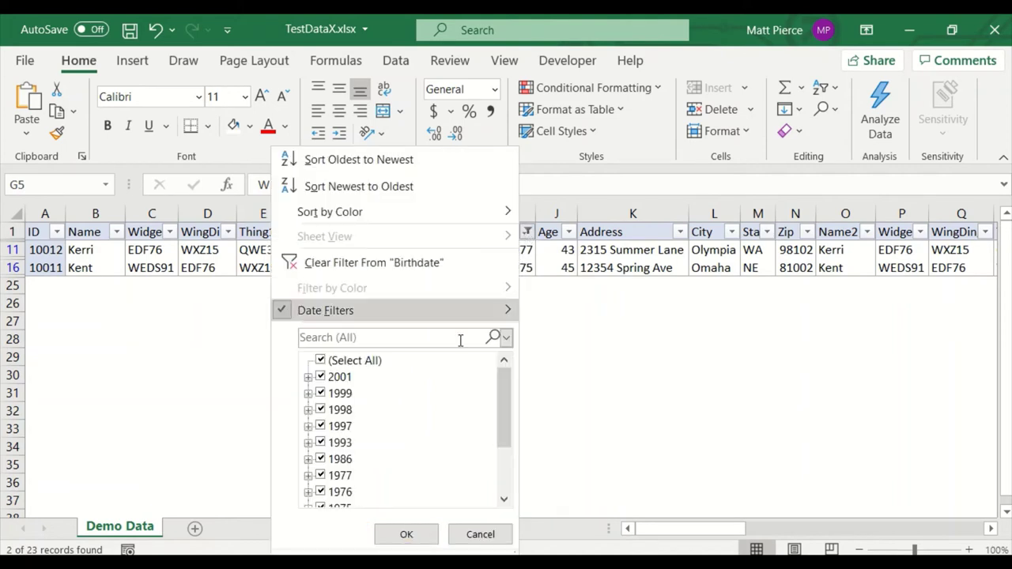
pyautogui.scroll(-1, 625, 493)
pyautogui.scroll(-1, 624, 492)
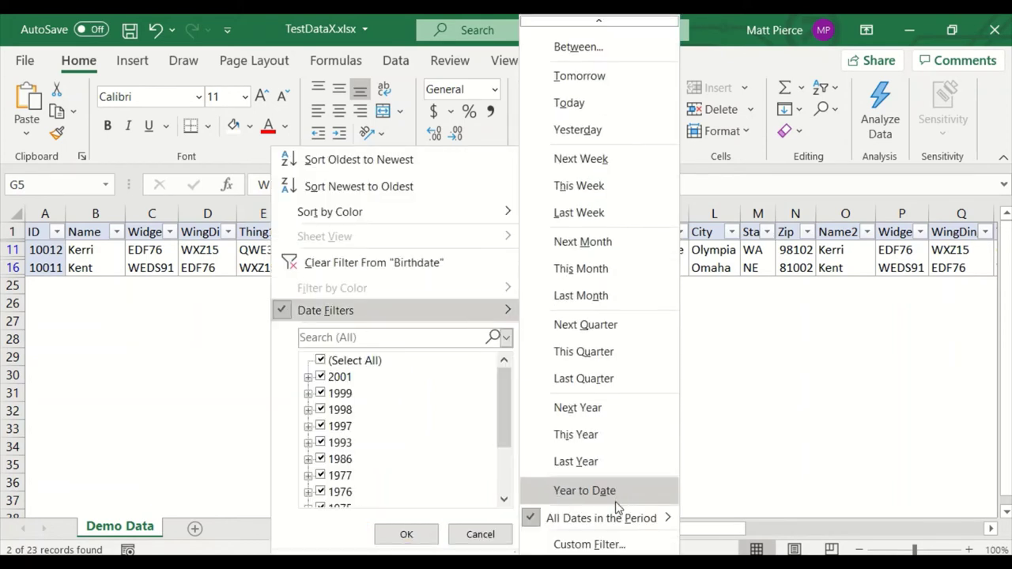
pyautogui.moveTo(632, 518)
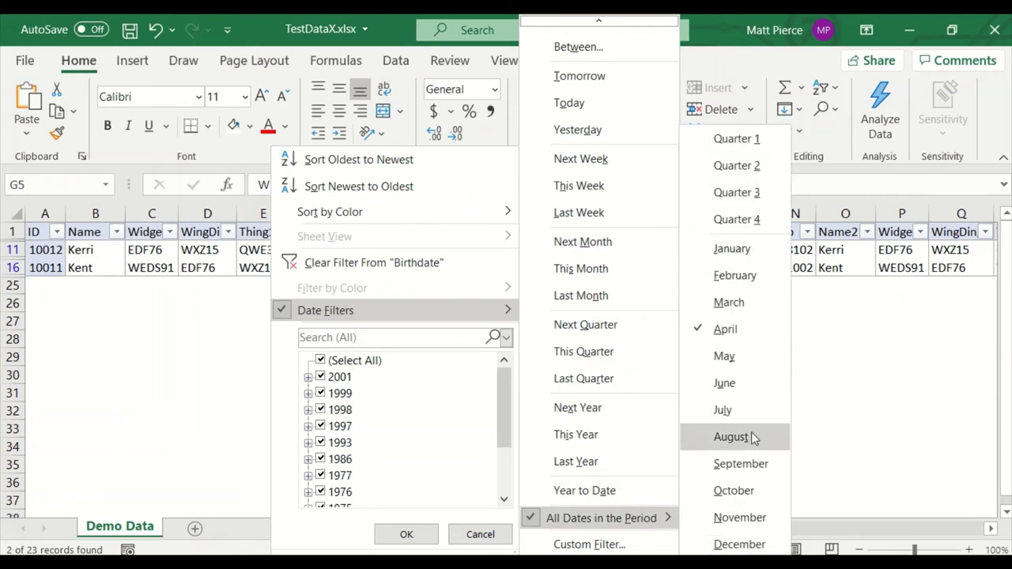
pyautogui.click(736, 224)
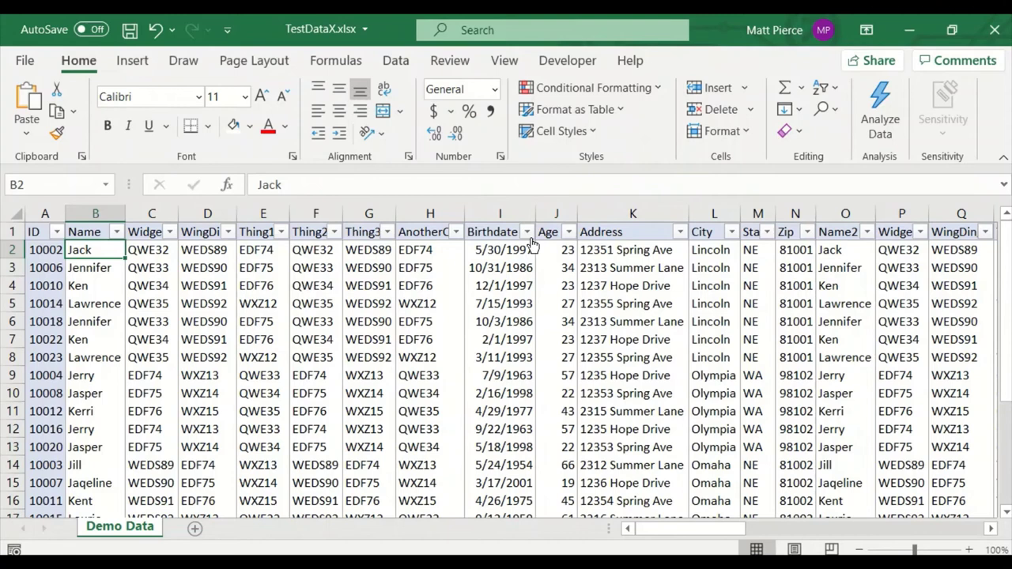
# Open a custom date filter for the Birthdate column and review its comparison operators, keeping equals
pyautogui.click(527, 233)
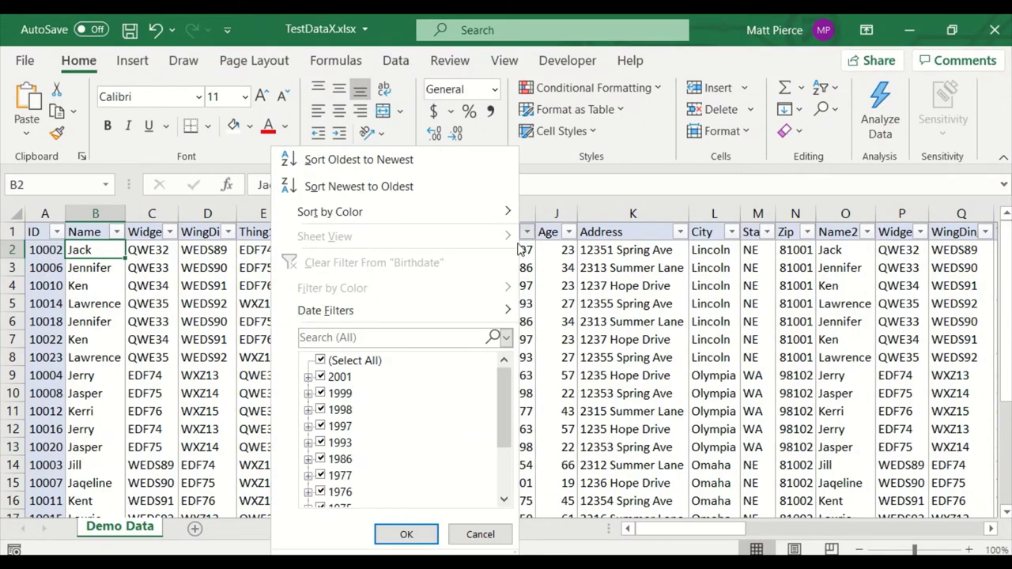
pyautogui.moveTo(361, 314)
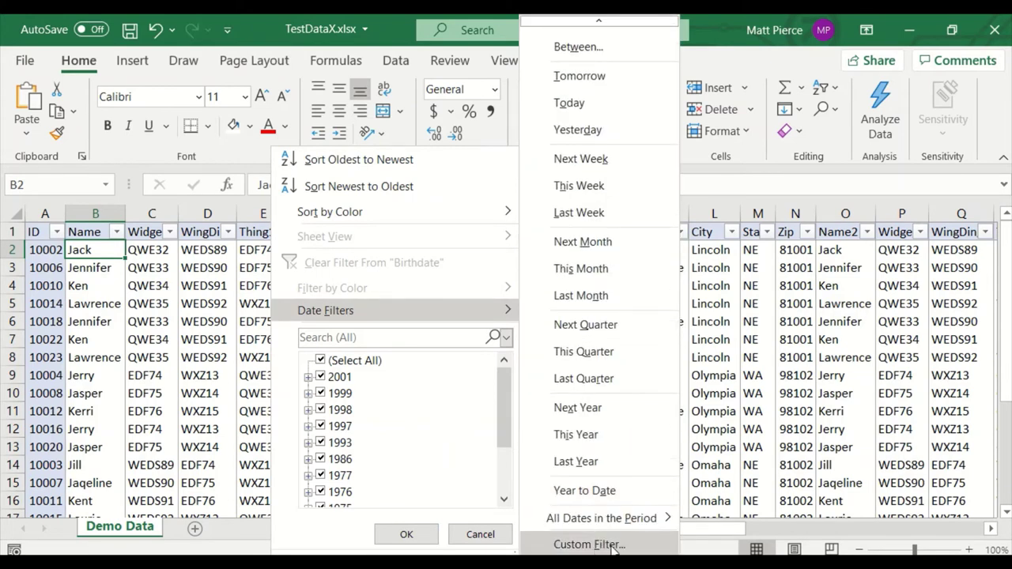
pyautogui.click(616, 546)
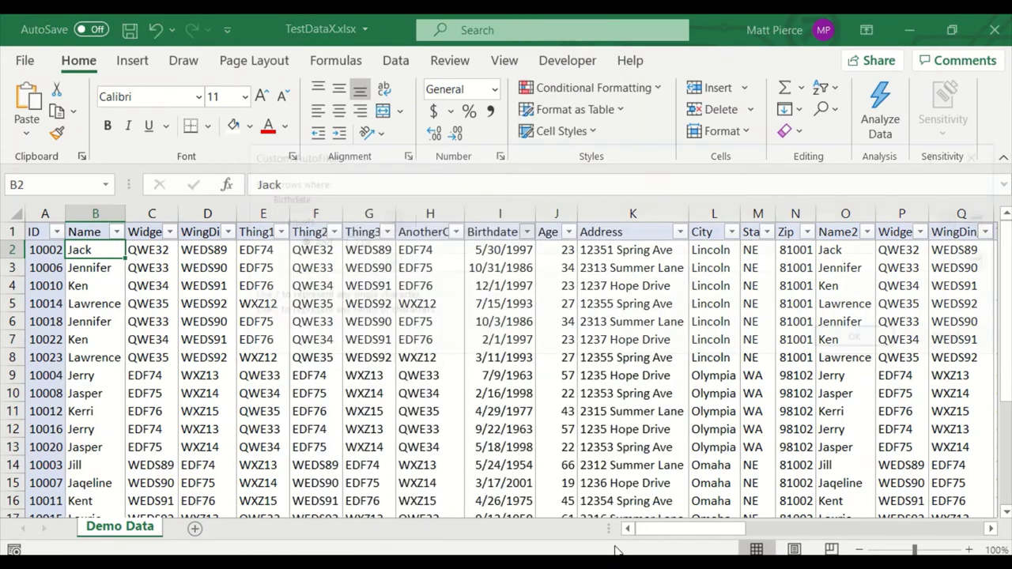
pyautogui.moveTo(493, 153); pyautogui.dragTo(390, 154)
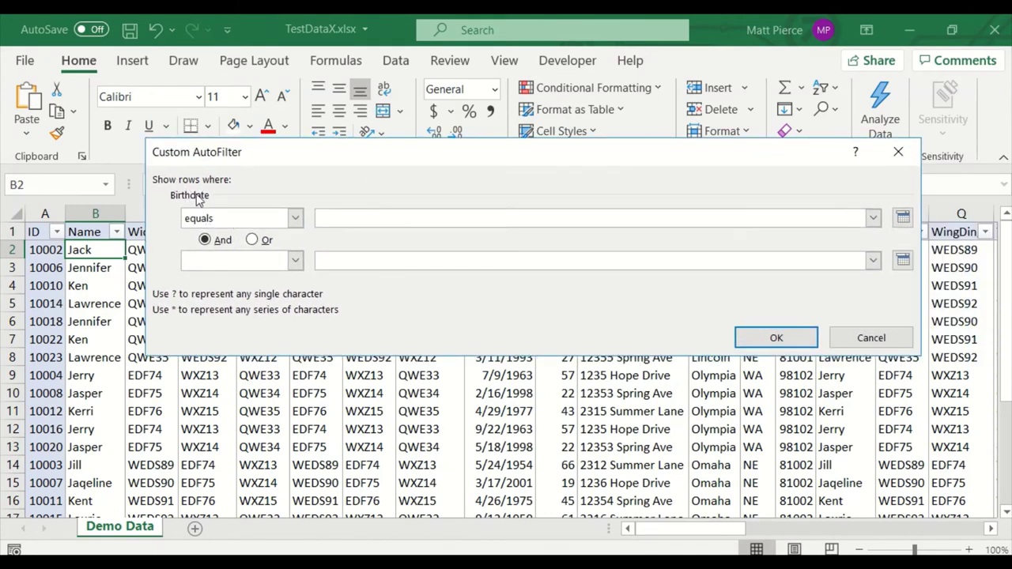
pyautogui.click(293, 220)
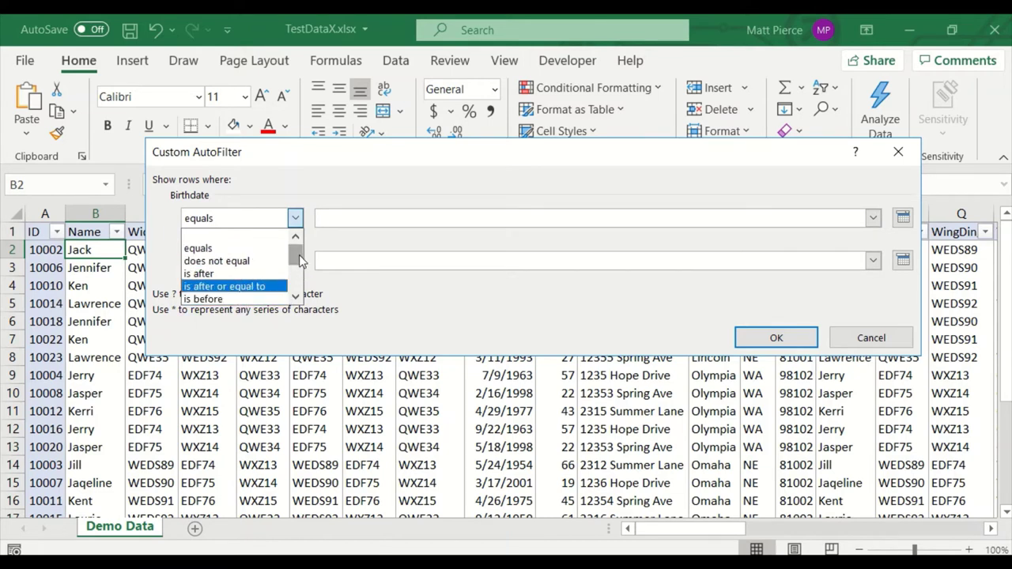
pyautogui.scroll(-2, 261, 277)
pyautogui.click(239, 221)
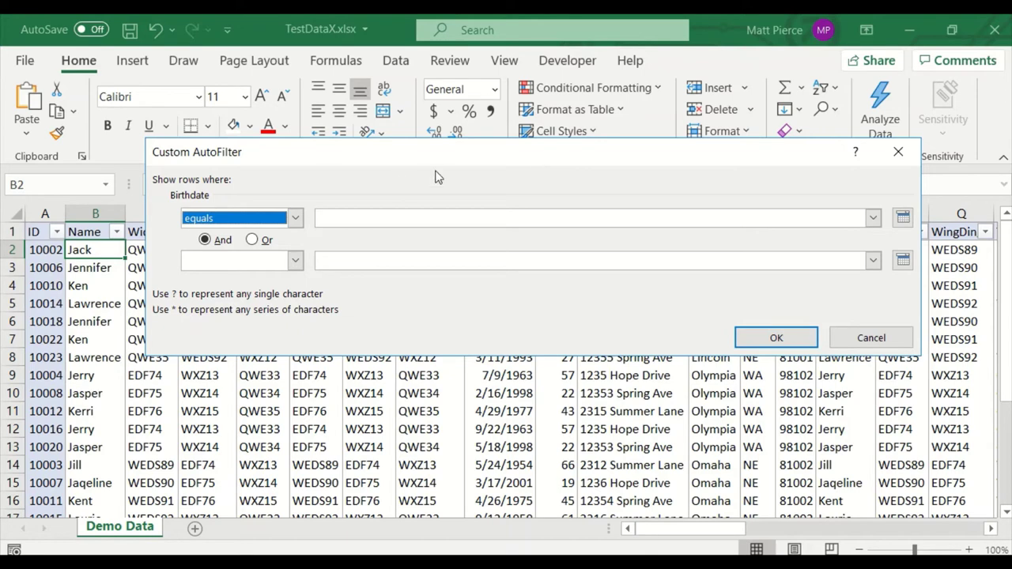
# Try 1/15/2021 as the custom filter's calendar date, look through the column's available dates, and close the dialog without applying the filter
pyautogui.click(903, 218)
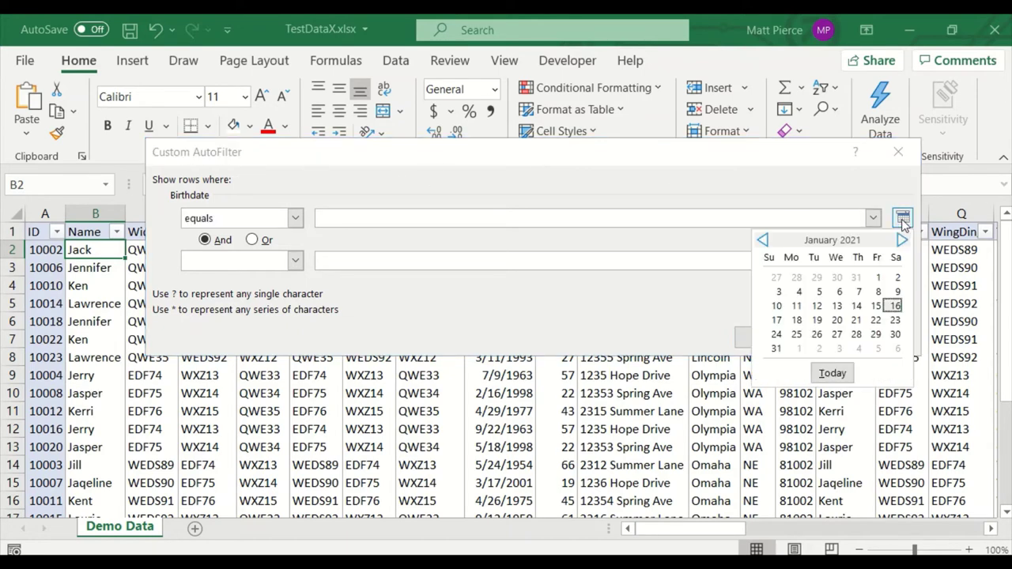
pyautogui.click(870, 308)
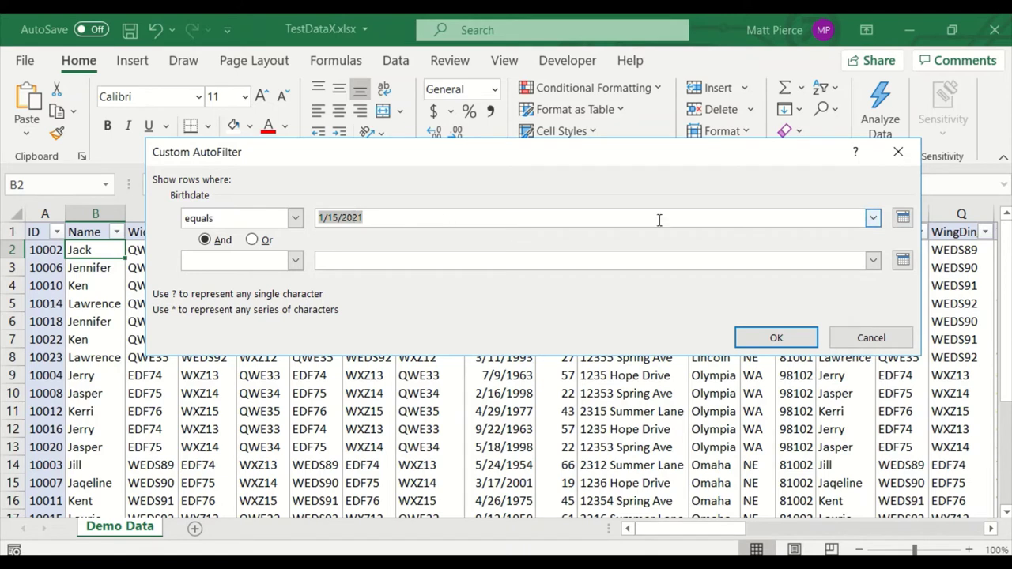
pyautogui.click(872, 218)
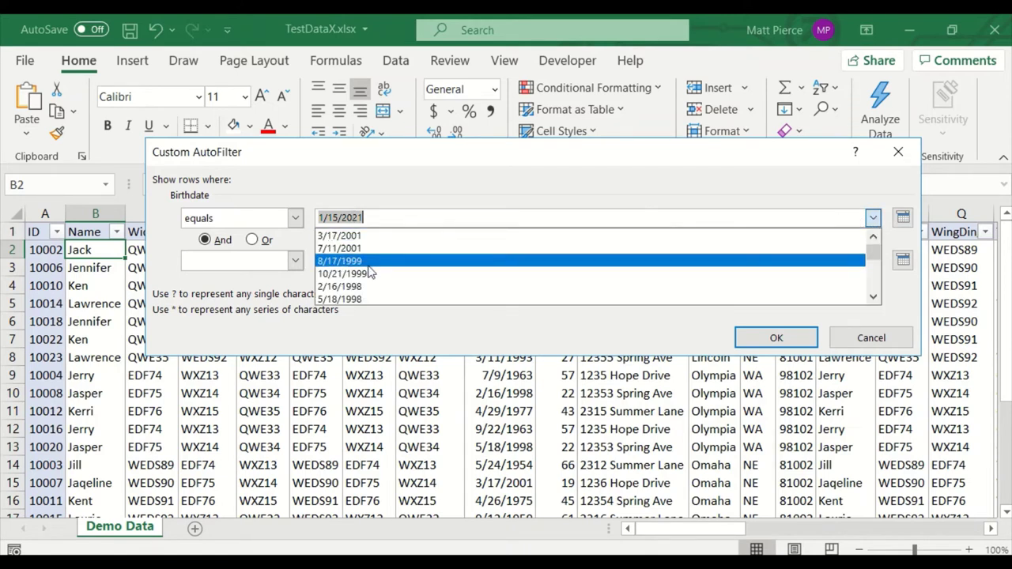
pyautogui.scroll(-3, 368, 272)
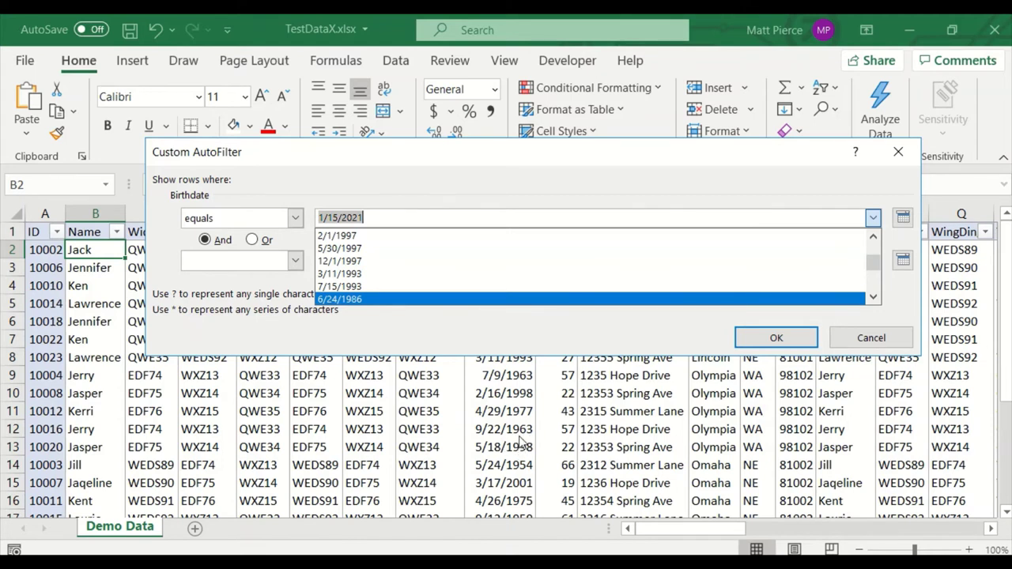
pyautogui.click(436, 190)
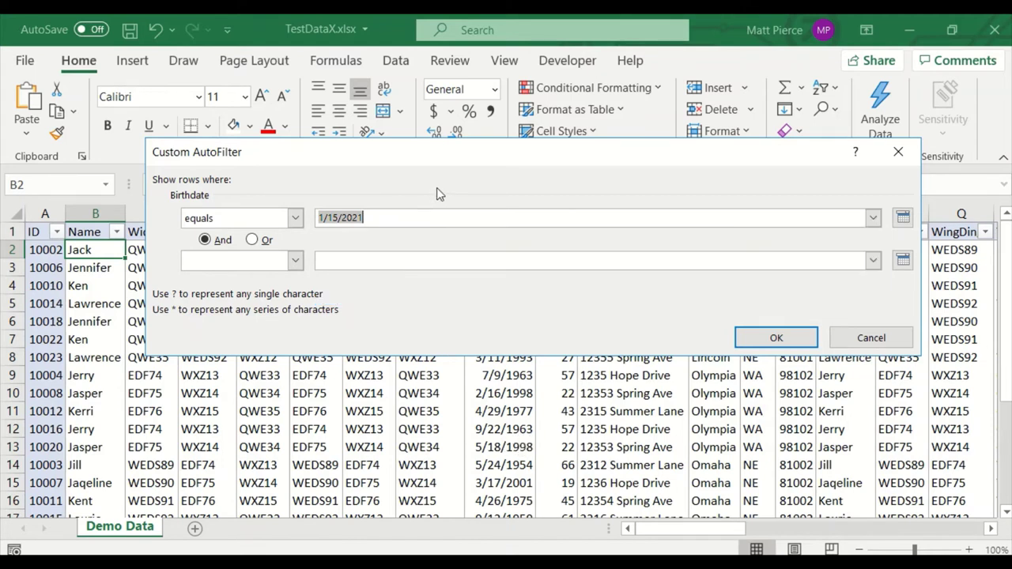
pyautogui.click(873, 218)
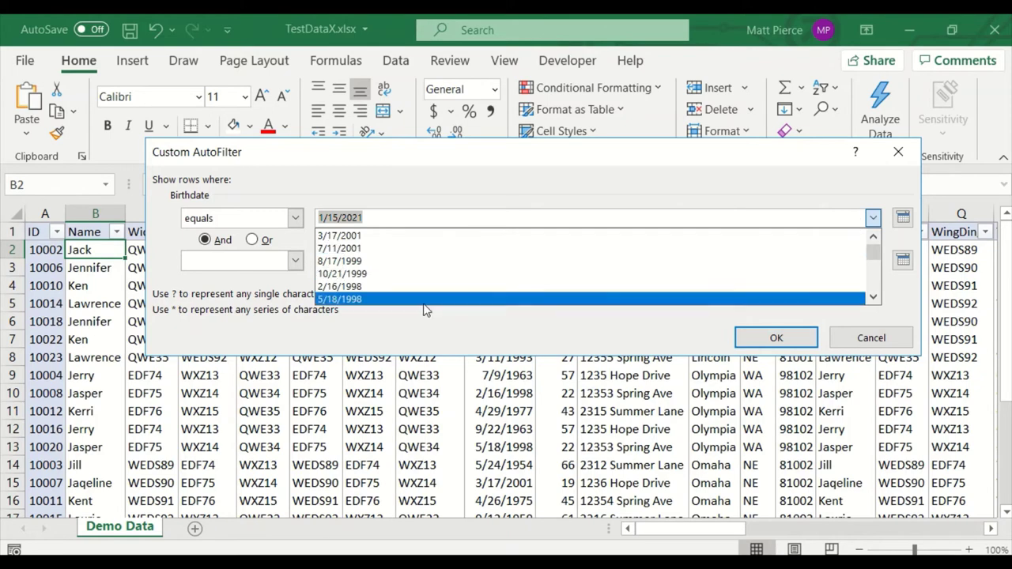
pyautogui.click(419, 193)
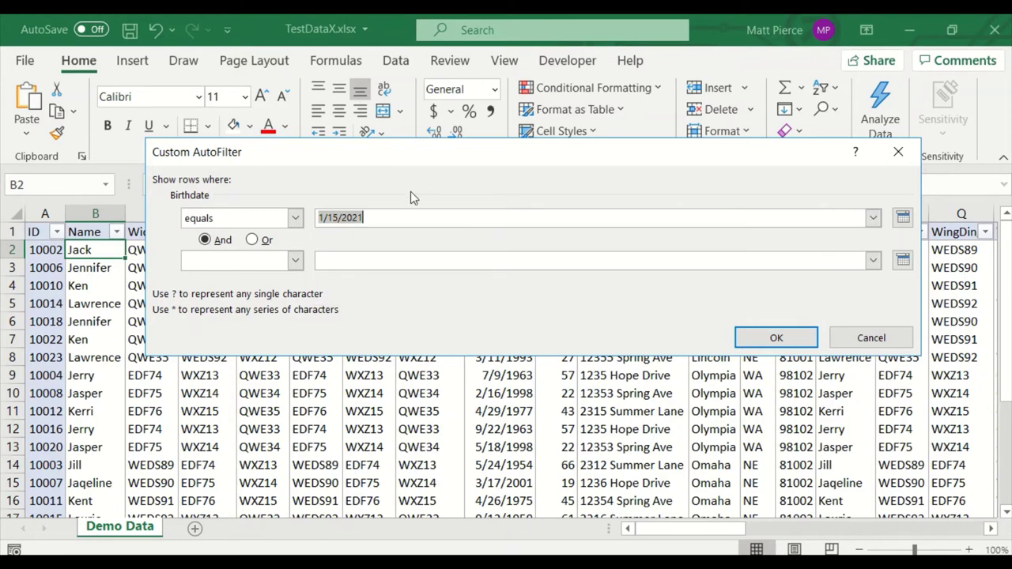
pyautogui.click(897, 152)
# Review the text filter options available for the Name column and leave them without applying a filter
pyautogui.click(116, 232)
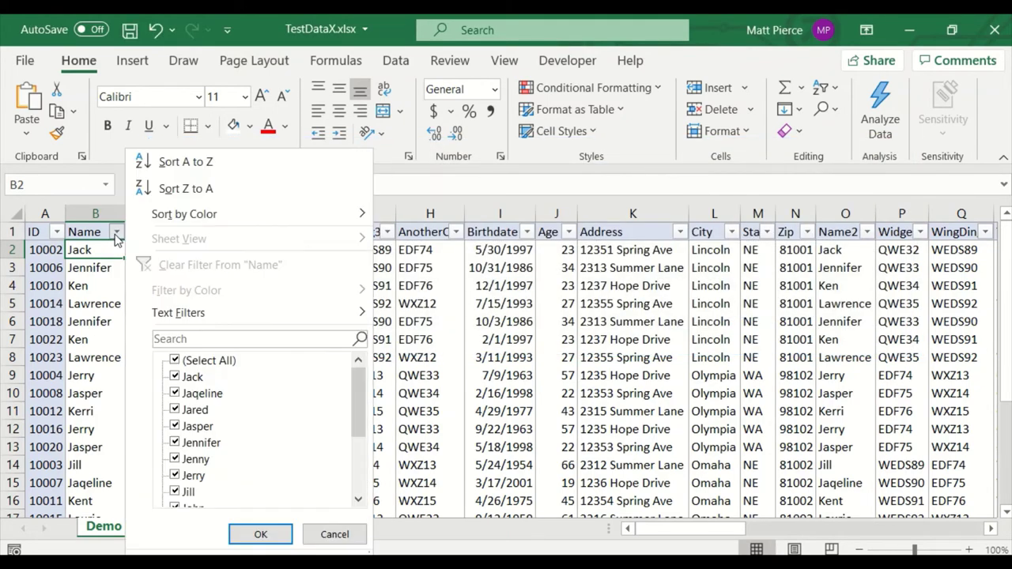
pyautogui.moveTo(210, 312)
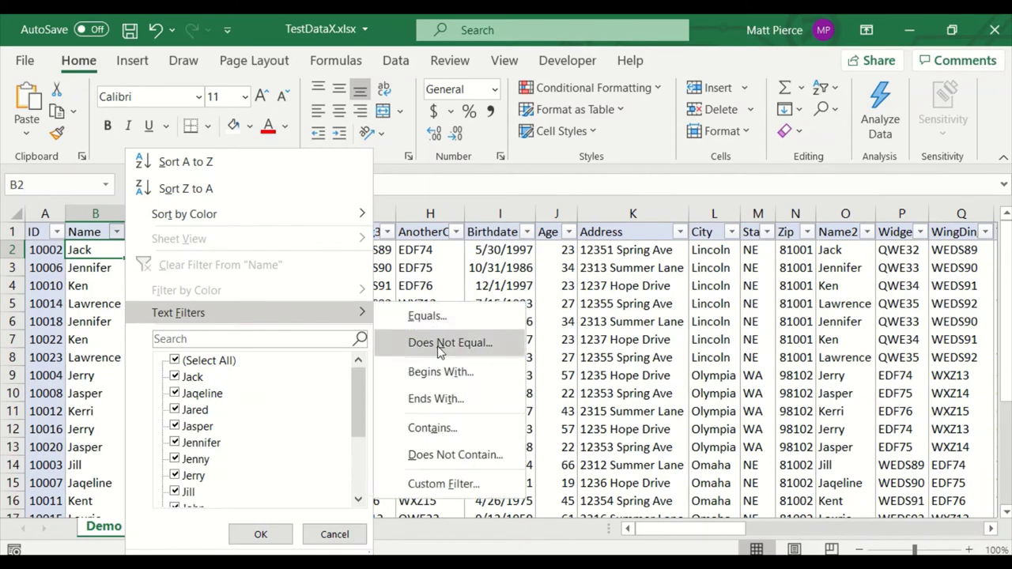
pyautogui.click(466, 489)
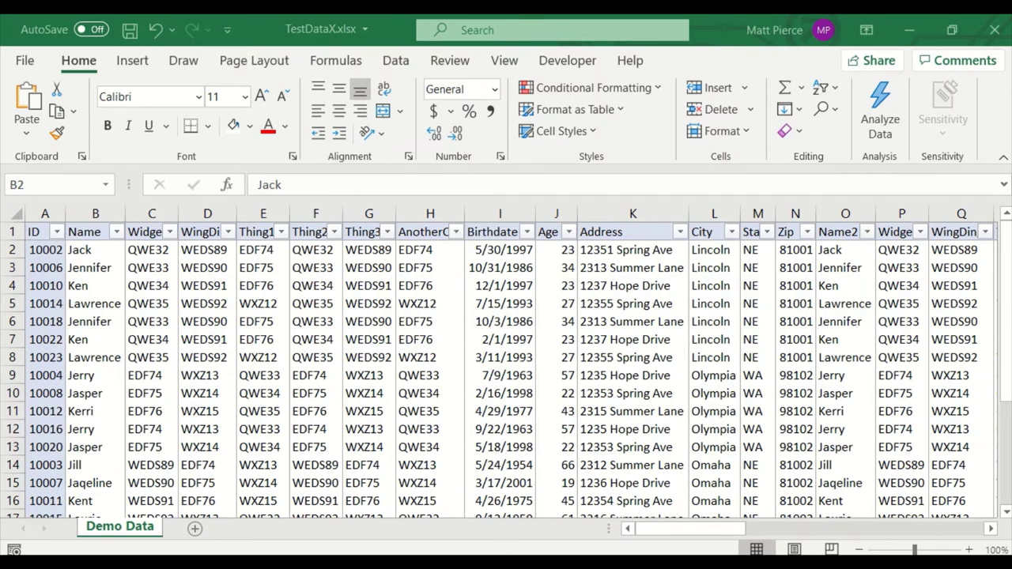
pyautogui.click(95, 250)
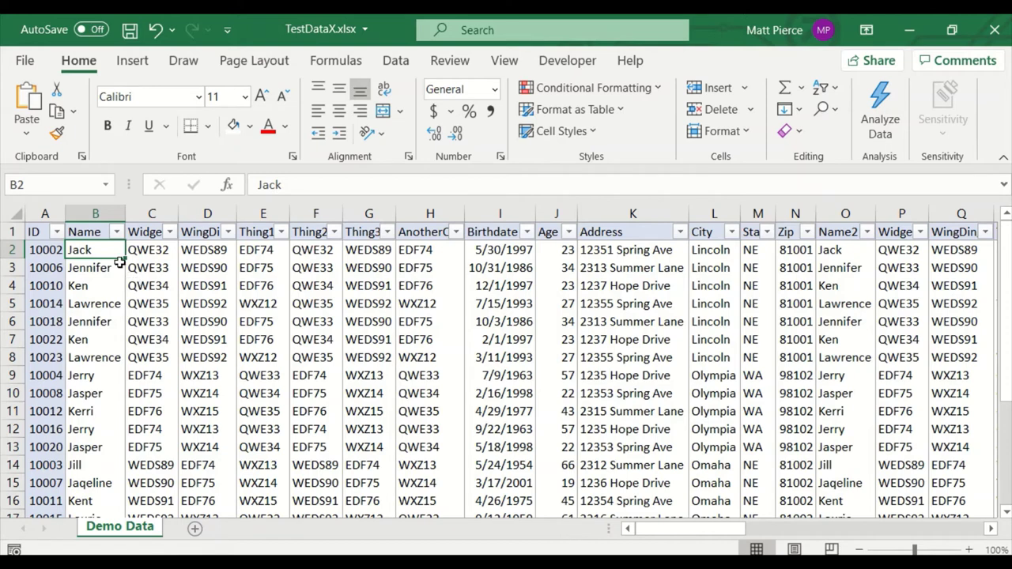
# Insert a column before Name, enter the header FU, and remove the fill colour from its data cells
pyautogui.rightClick(105, 215)
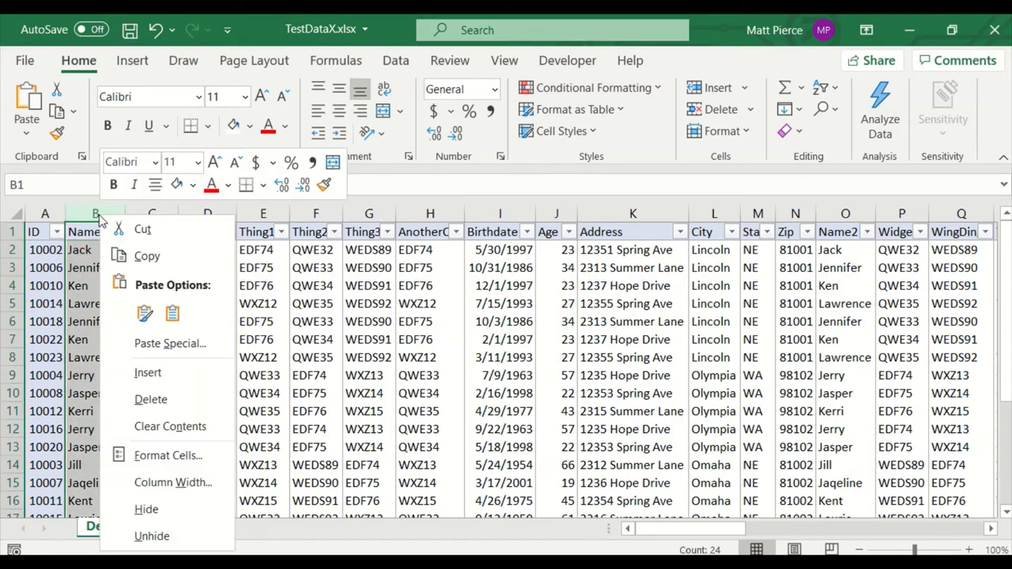
pyautogui.click(181, 379)
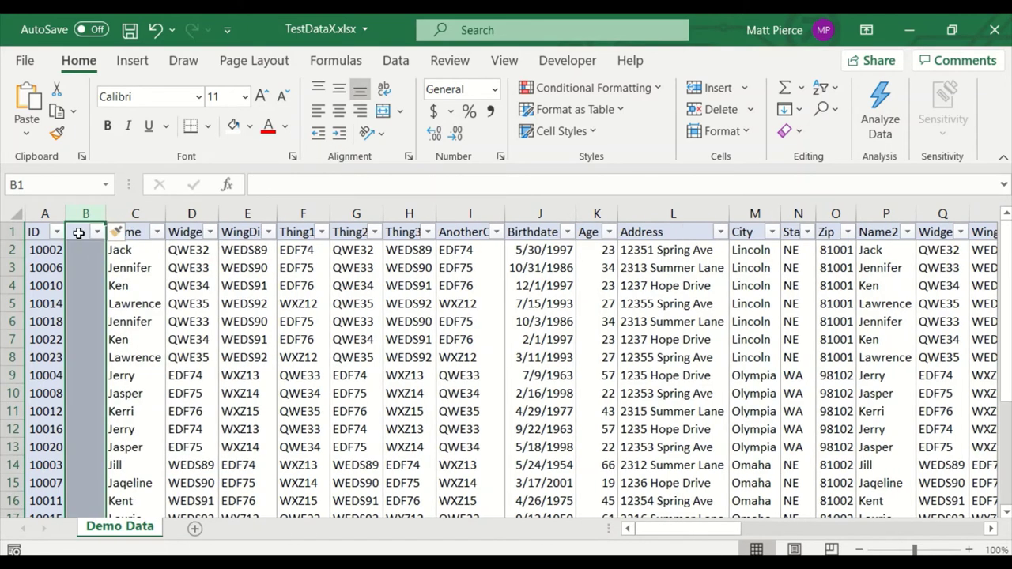
pyautogui.write('FU')
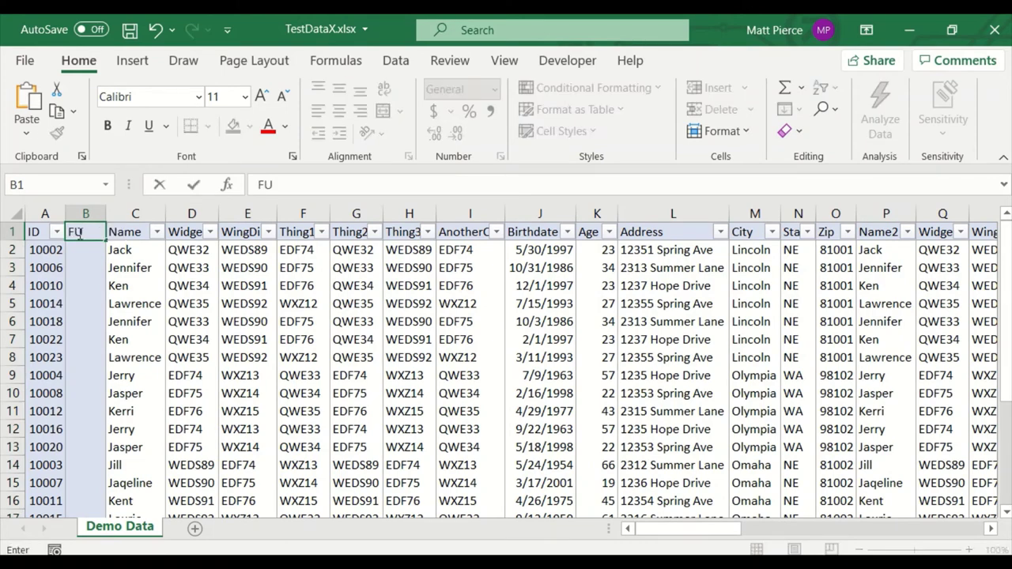
pyautogui.press('Return')
pyautogui.moveTo(80, 253); pyautogui.dragTo(87, 454)
pyautogui.click(234, 129)
pyautogui.scroll(4, 203, 228)
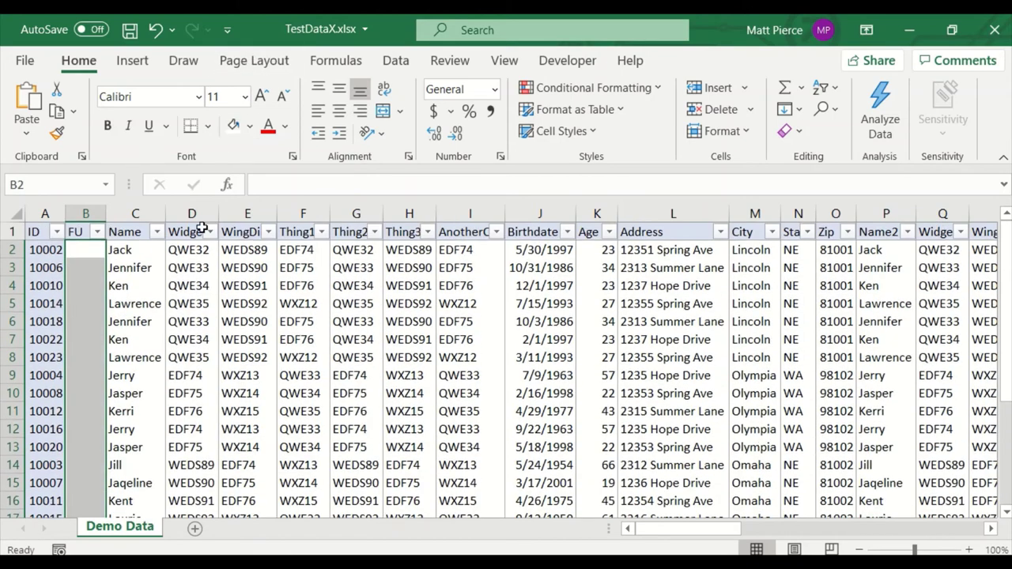
# Mark rows 6 and 16 with an x in the FU column
pyautogui.click(89, 250)
pyautogui.press('Down')
pyautogui.press('Down')
pyautogui.press('Down')
pyautogui.press('Down')
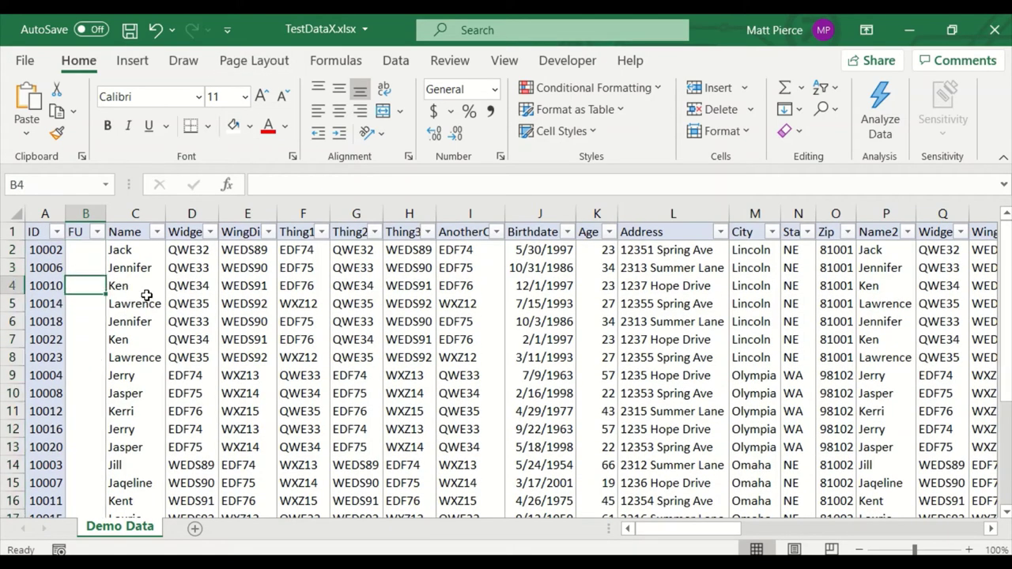
pyautogui.press('Return')
pyautogui.press('Down')
pyautogui.press('Down')
pyautogui.press('Down')
pyautogui.press('Down')
pyautogui.press('Down')
pyautogui.press('Down')
pyautogui.press('Down')
pyautogui.press('Down')
pyautogui.press('Down')
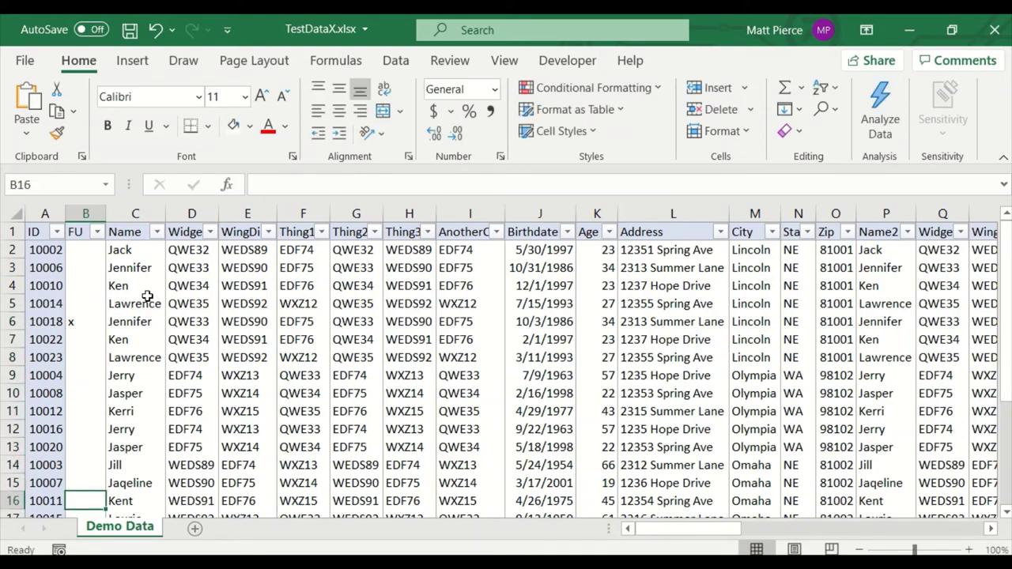
pyautogui.write('x')
pyautogui.press('Return')
pyautogui.press('Down')
pyautogui.press('Down')
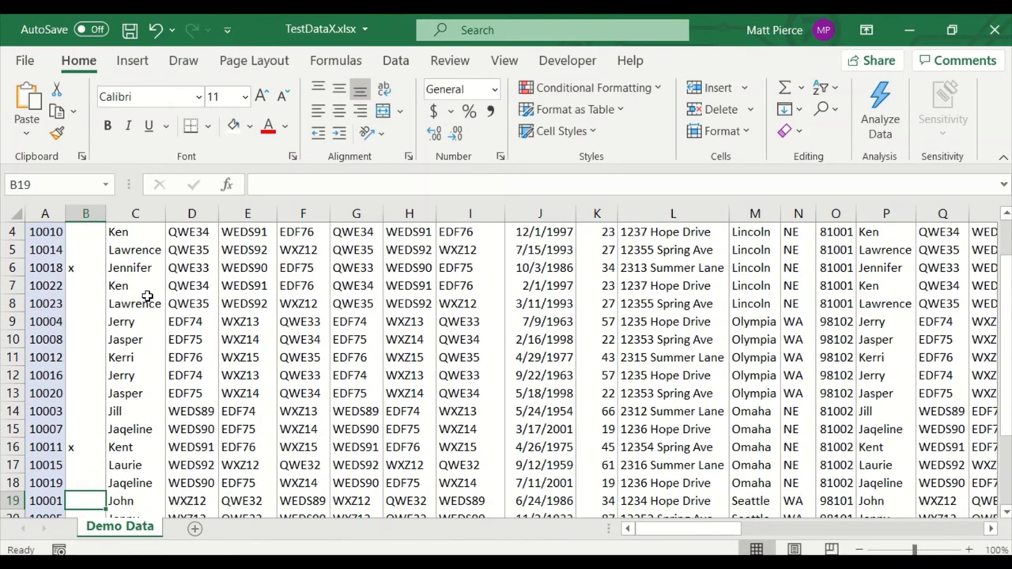
# Center the contents of the FU column horizontally
pyautogui.press('Up')
pyautogui.press('Up')
pyautogui.press('Up')
pyautogui.hotkey('ctrl', 'Up')
pyautogui.hotkey('ctrl', 'Up')
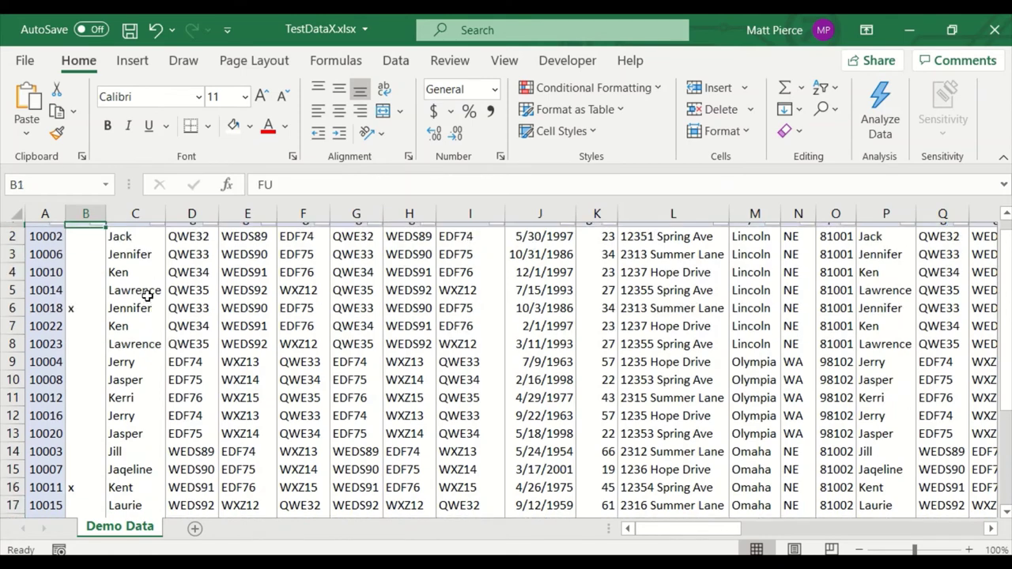
pyautogui.click(77, 212)
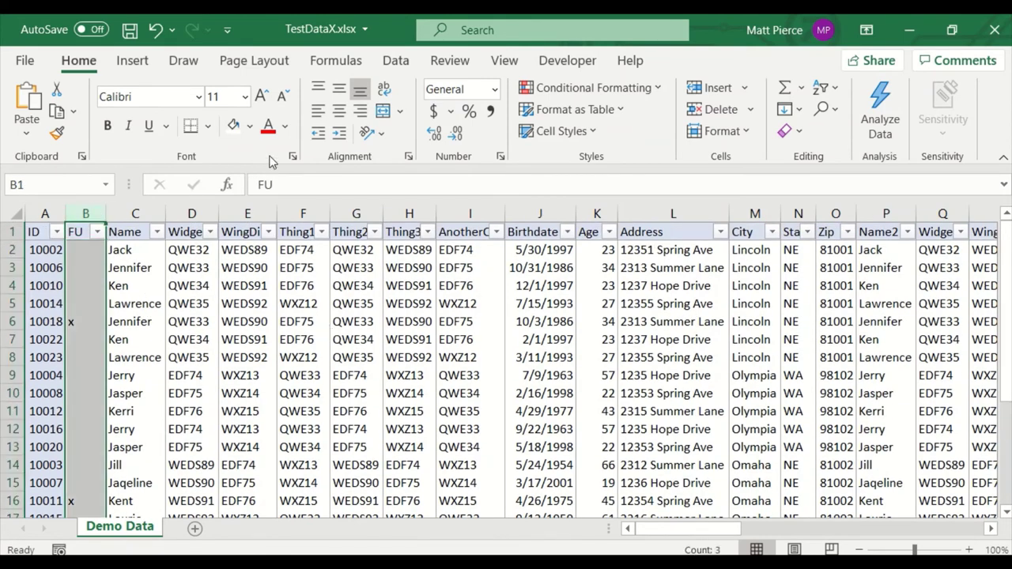
pyautogui.click(338, 110)
pyautogui.click(76, 318)
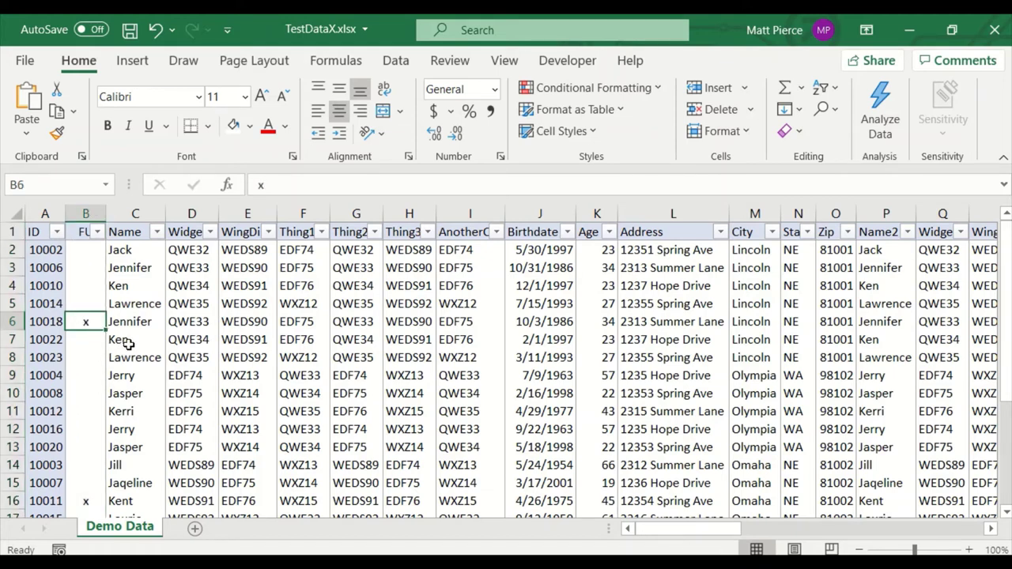
# Filter the FU column to show only the rows marked x, excluding blanks
pyautogui.hotkey('ctrl', 'Down')
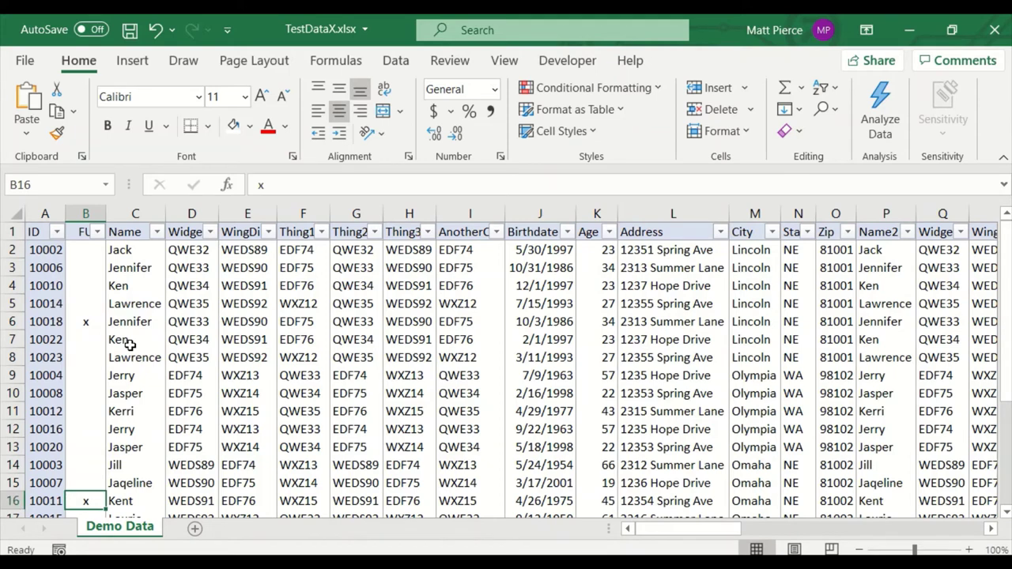
pyautogui.hotkey('ctrl', 'Up')
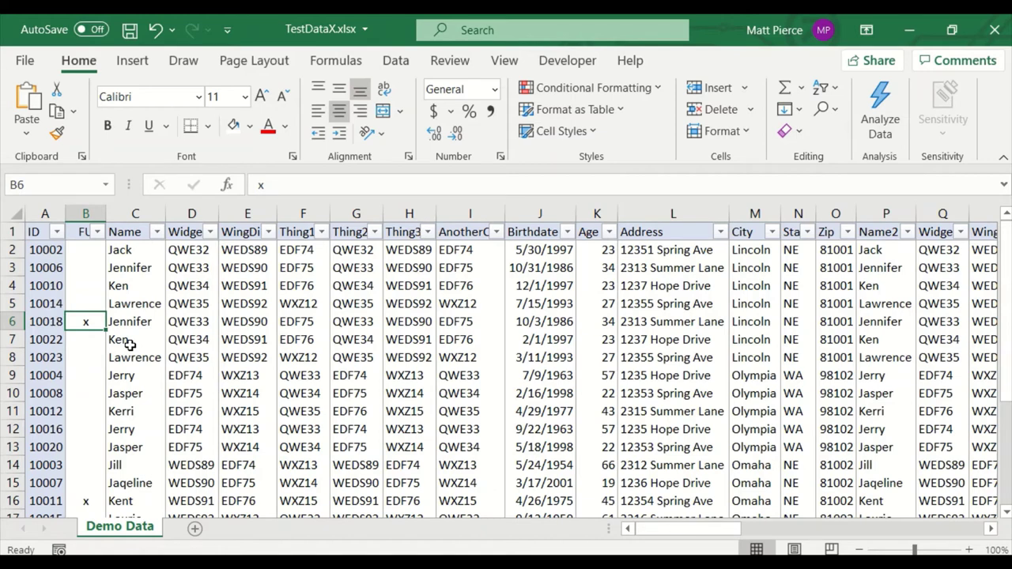
pyautogui.click(96, 231)
pyautogui.click(157, 393)
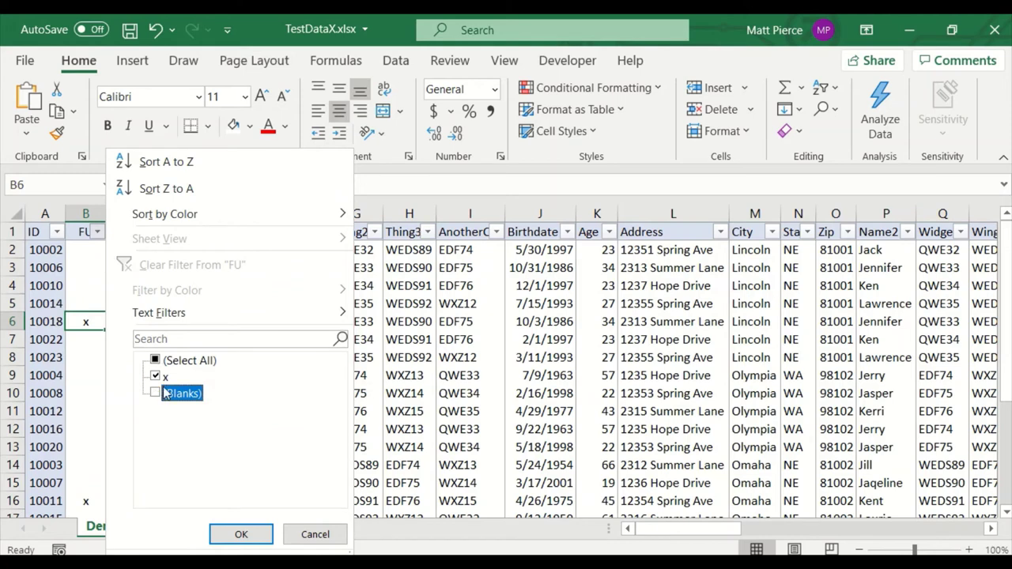
pyautogui.click(241, 534)
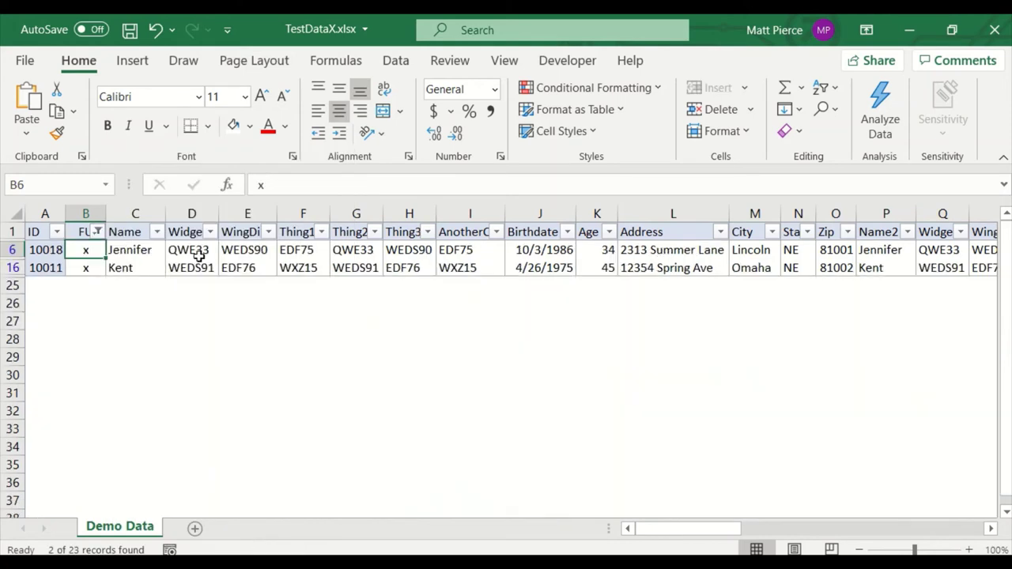
# Show all rows again by reselecting every value in the FU column's filter
pyautogui.click(96, 232)
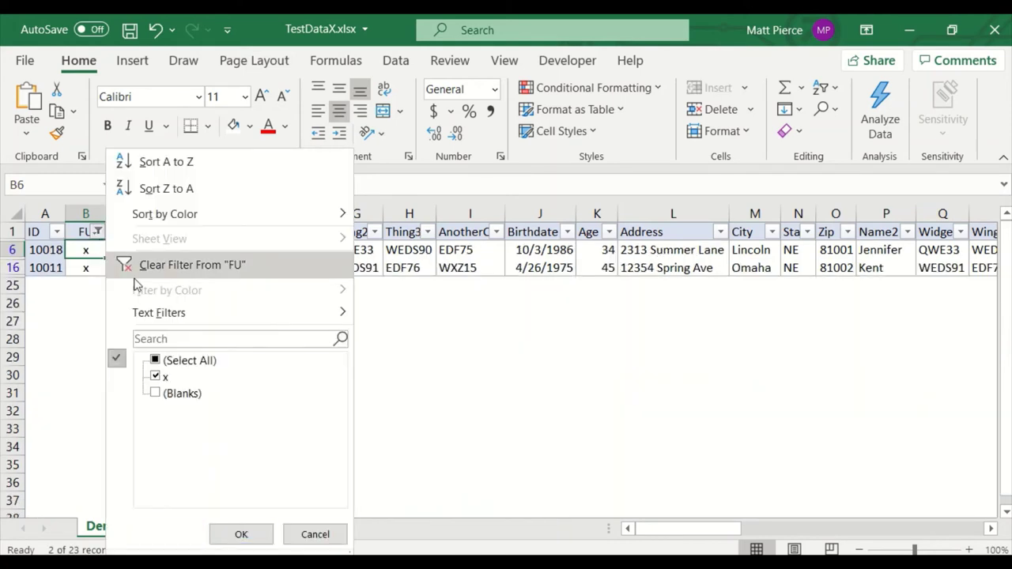
pyautogui.click(156, 361)
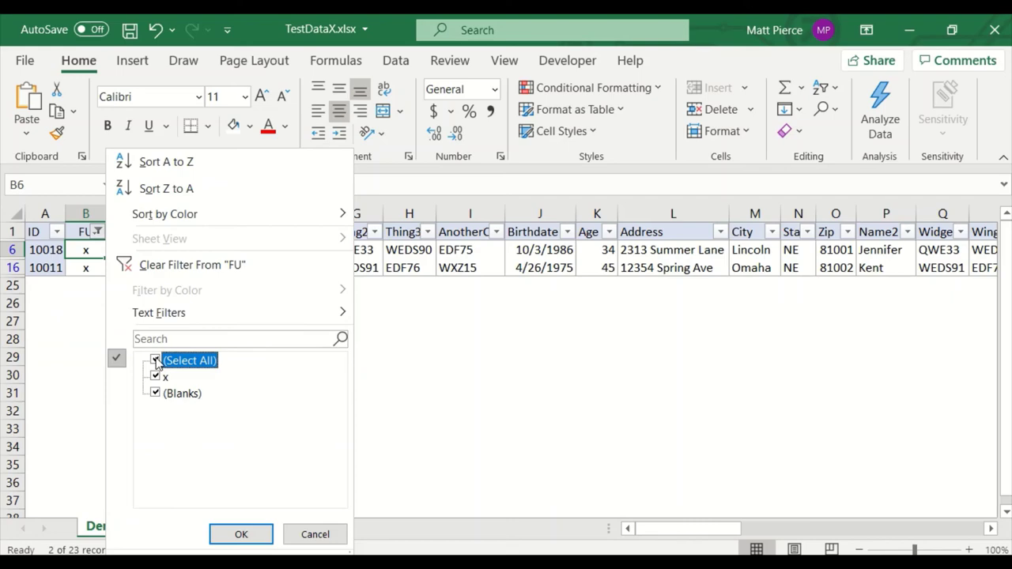
pyautogui.click(245, 534)
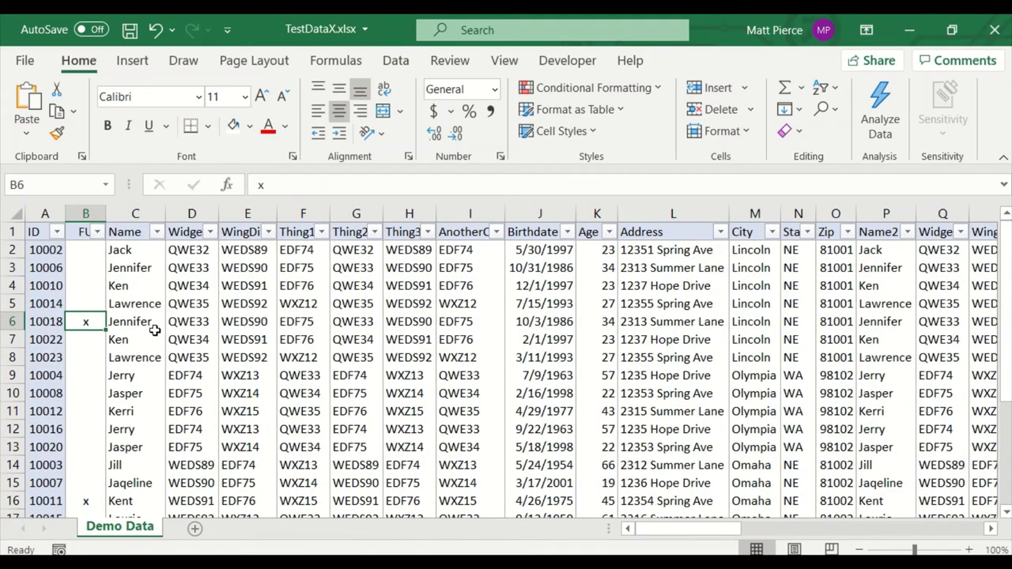
# Fill the Name cells C6 and C16, in the two marked rows, with yellow
pyautogui.click(142, 323)
pyautogui.click(249, 126)
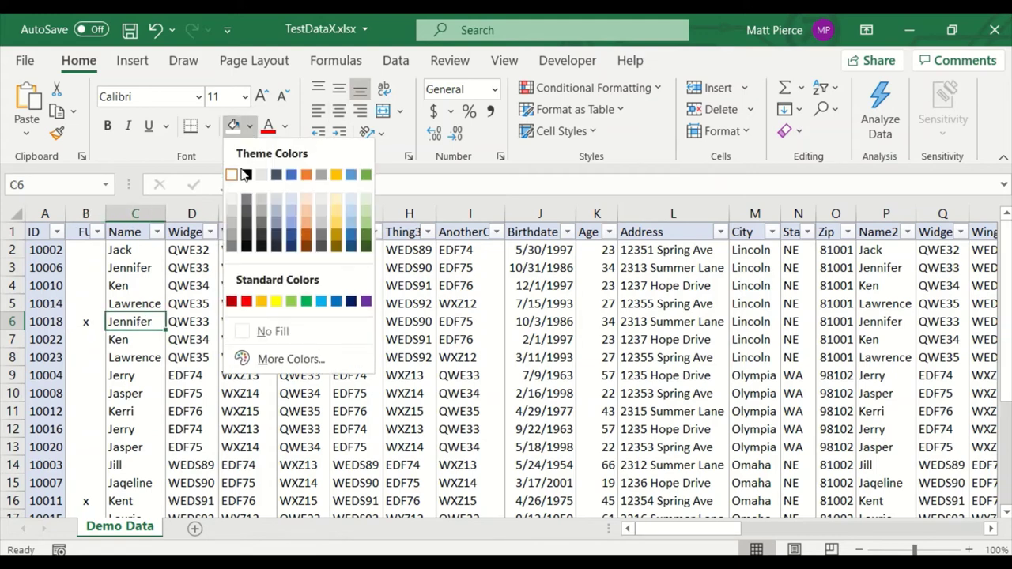
pyautogui.click(276, 301)
pyautogui.click(136, 501)
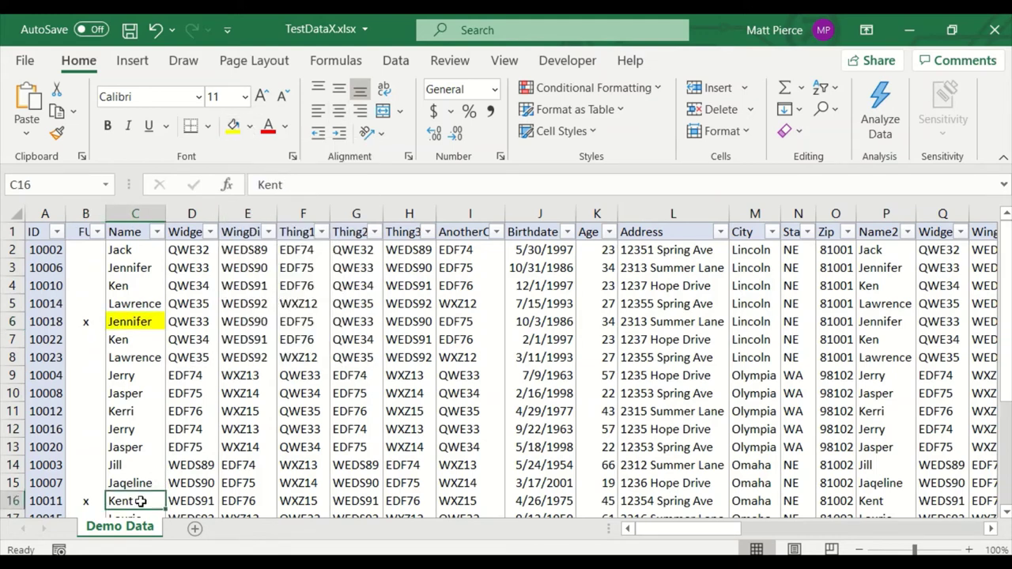
pyautogui.click(240, 130)
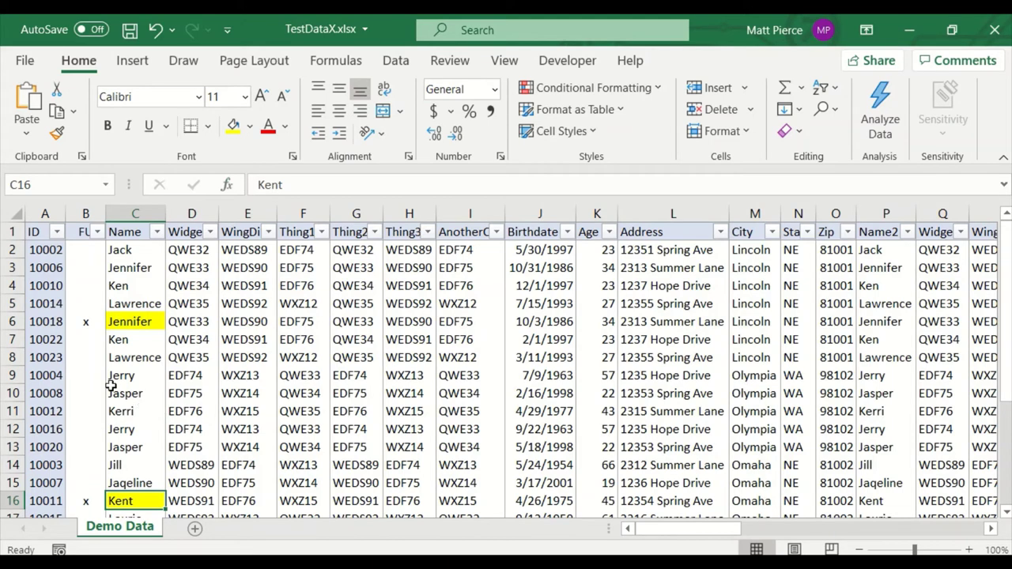
# Delete the FU column from the worksheet
pyautogui.rightClick(87, 220)
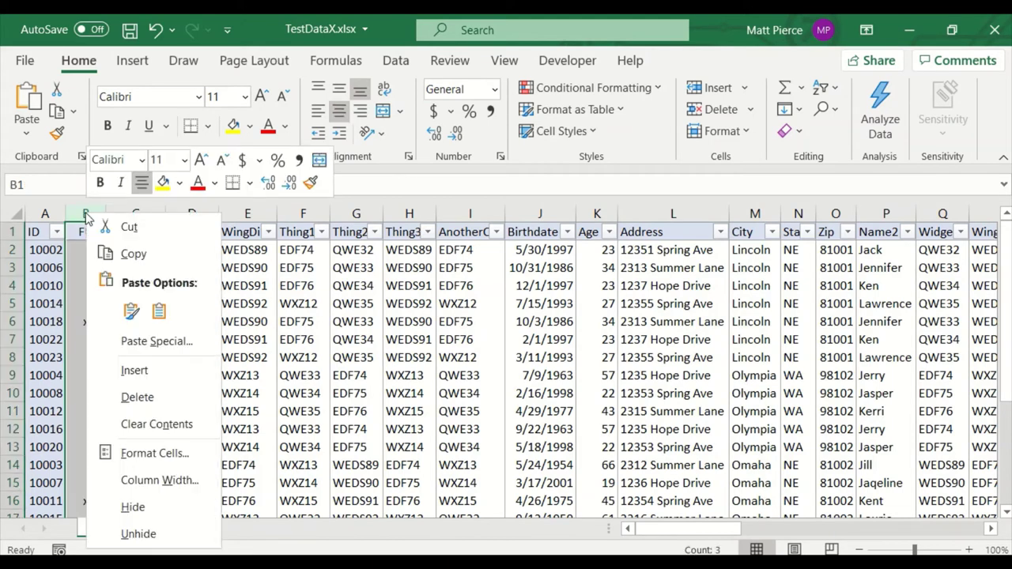
pyautogui.click(168, 396)
pyautogui.click(134, 353)
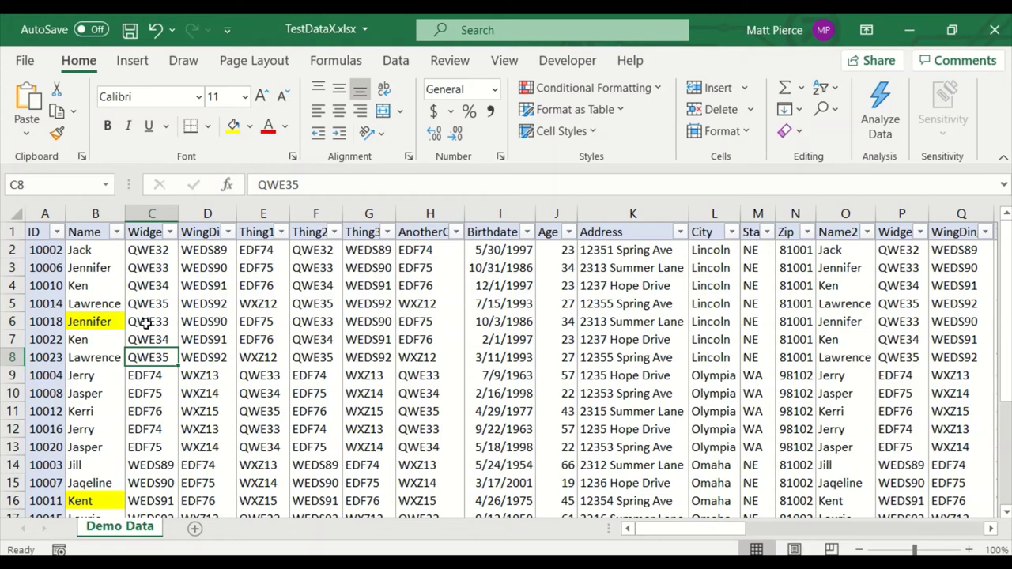
# Look at the cell colours offered for filtering the Name column and close the list without applying one
pyautogui.click(94, 319)
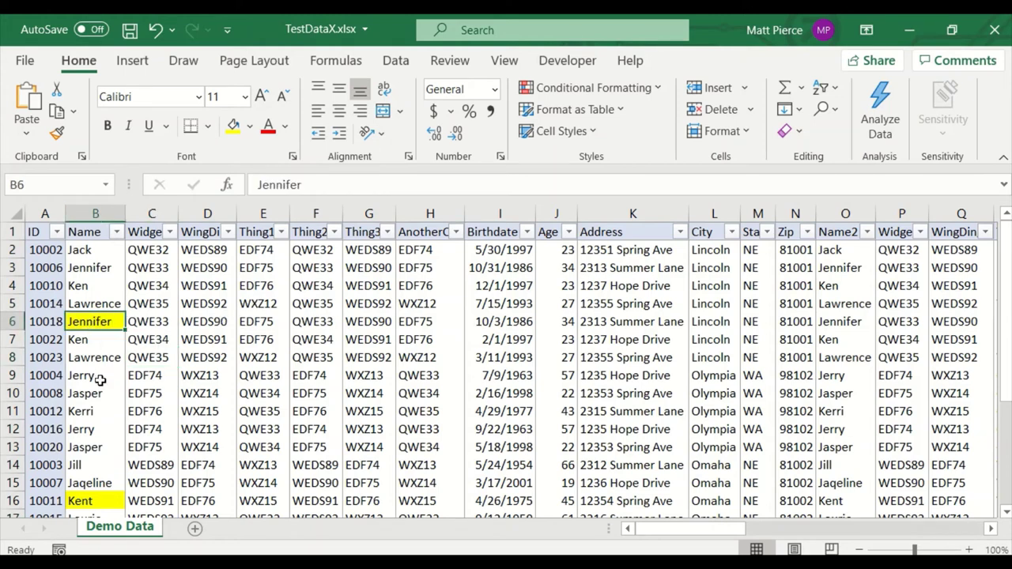
pyautogui.click(119, 237)
pyautogui.moveTo(274, 298)
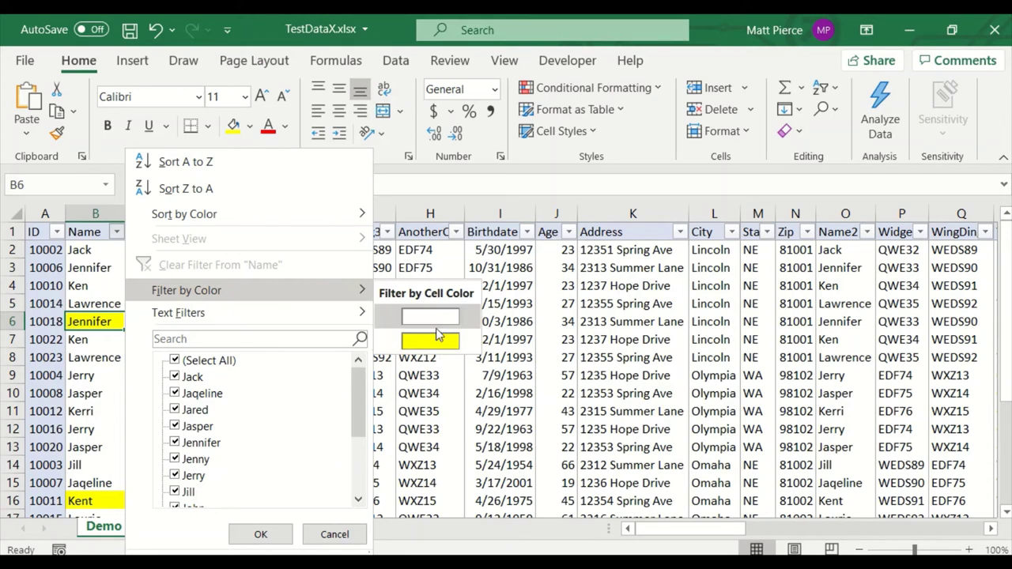
pyautogui.click(84, 401)
# Try a light blue fill on Name cell B10, and replace it with light orange
pyautogui.click(84, 400)
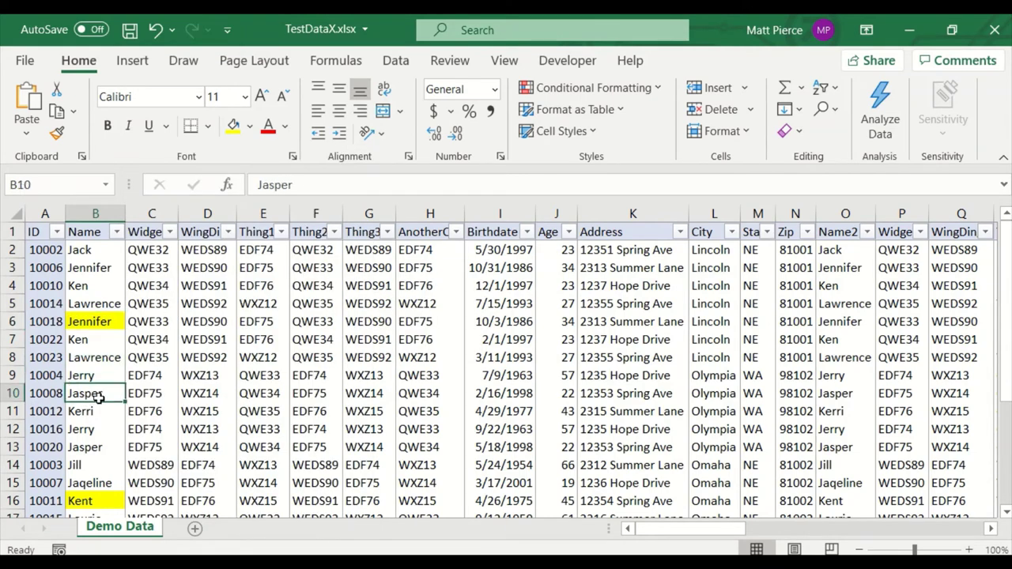
pyautogui.click(250, 126)
pyautogui.click(291, 199)
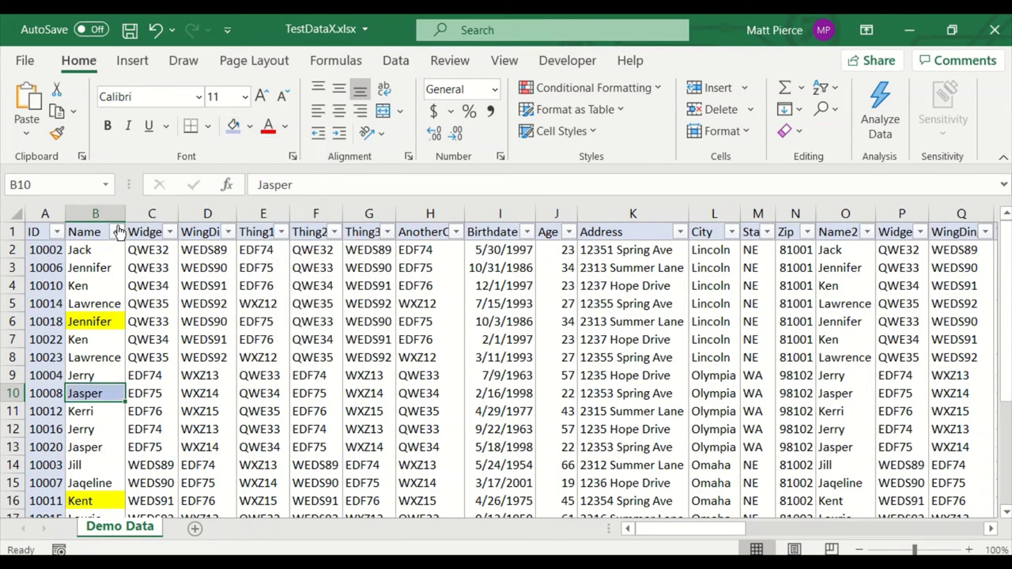
pyautogui.click(250, 126)
pyautogui.click(306, 224)
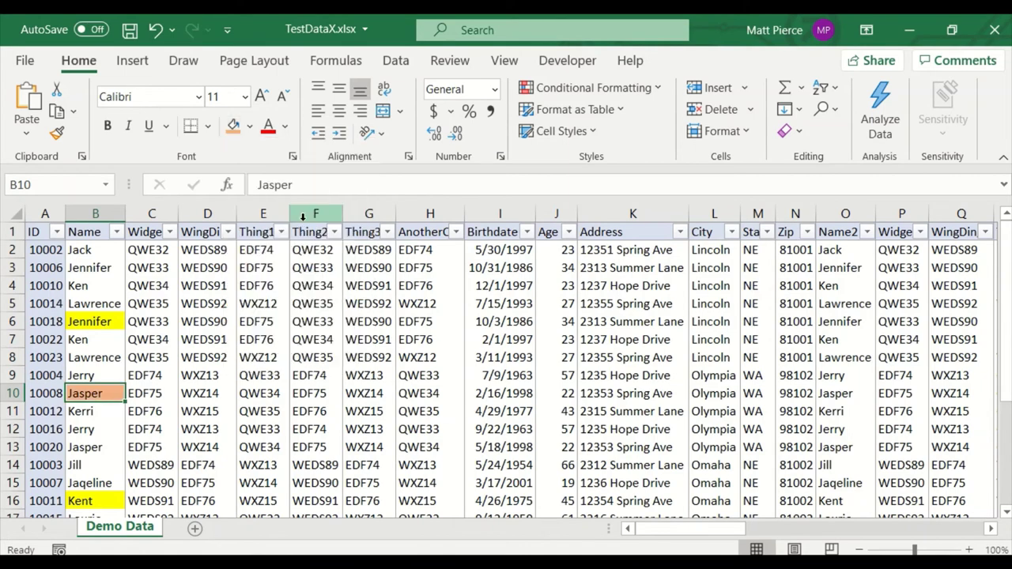
# Filter the Name column by the light orange cell colour
pyautogui.click(117, 233)
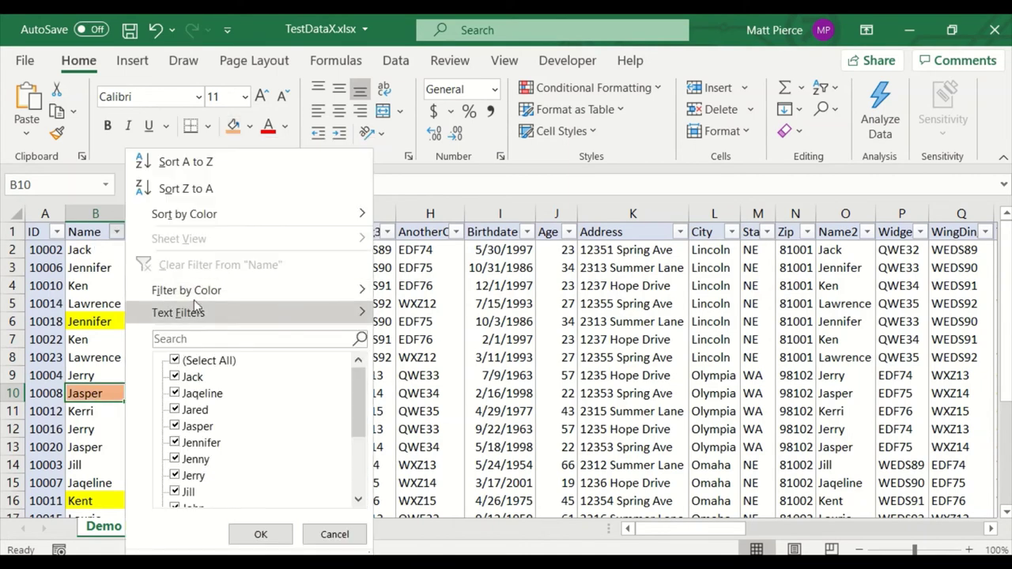
pyautogui.moveTo(190, 290)
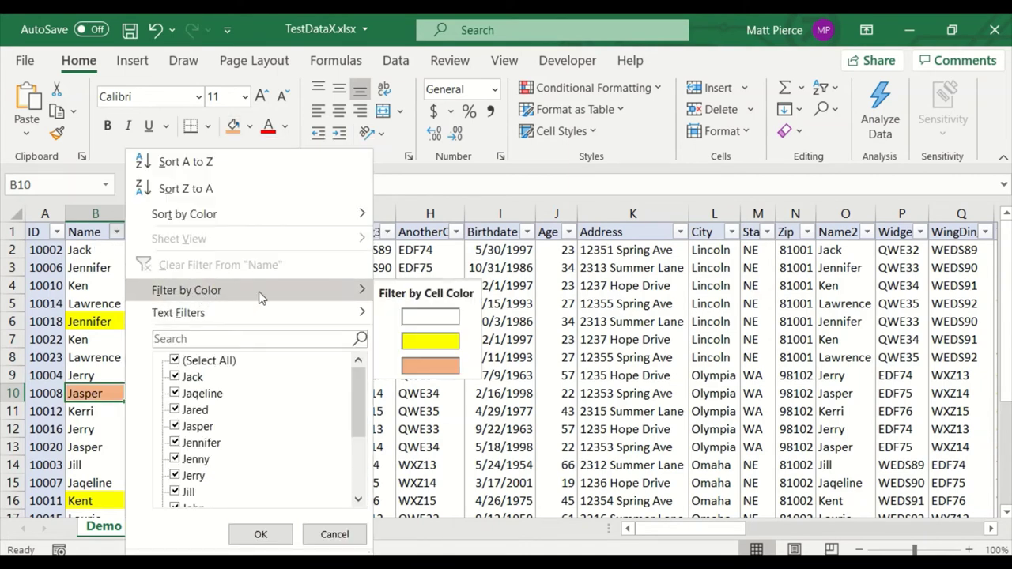
pyautogui.click(440, 365)
# Change the Name column's colour filter to yellow cells
pyautogui.click(116, 232)
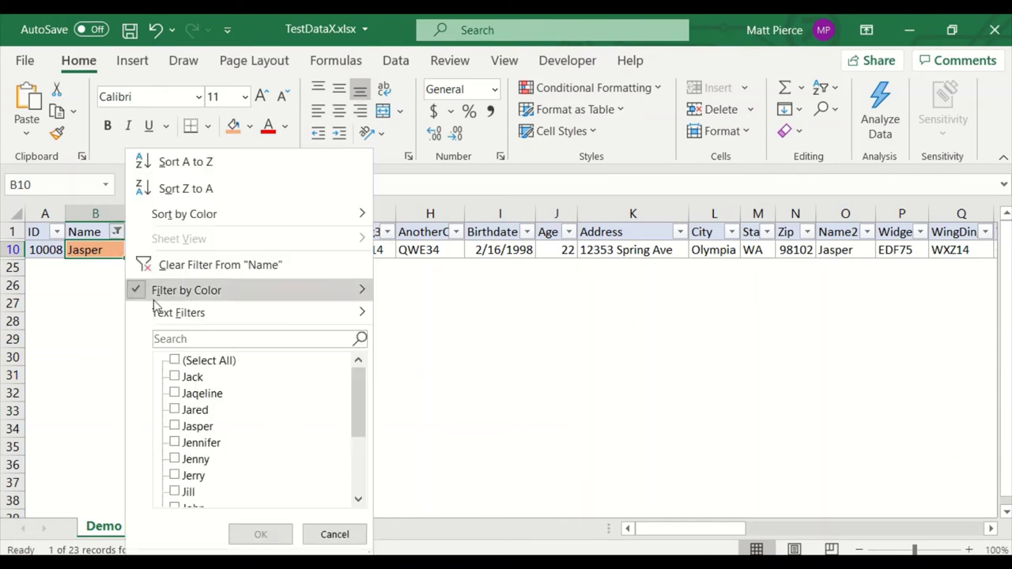
pyautogui.moveTo(243, 295)
pyautogui.click(423, 341)
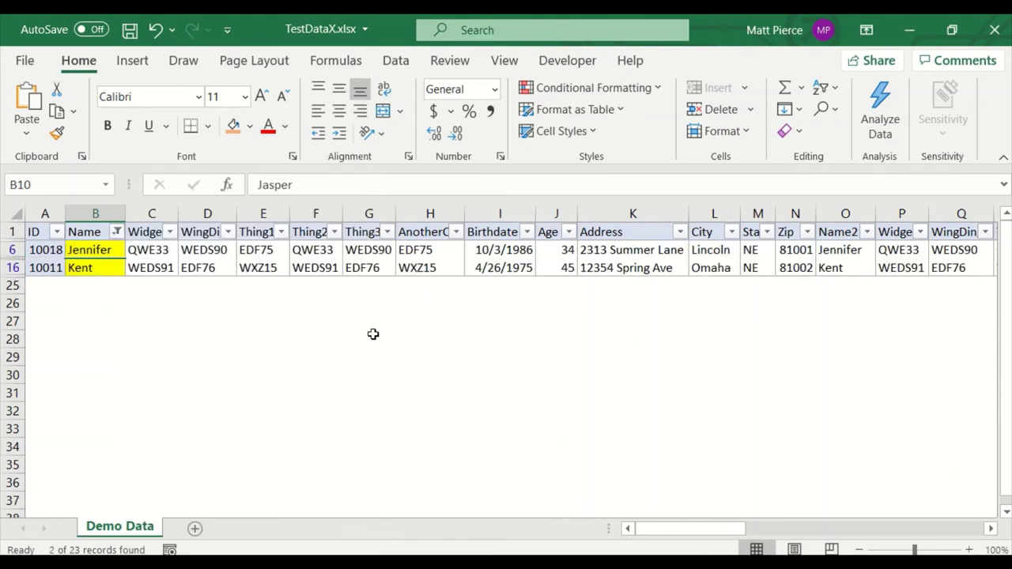
# Clear the yellow cell colour filter from the Name column
pyautogui.click(117, 232)
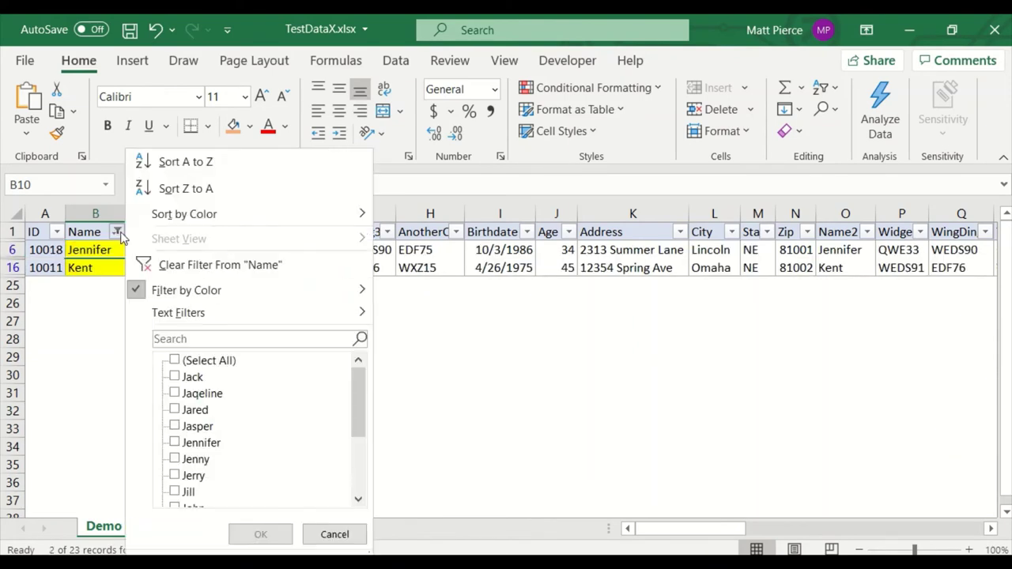
pyautogui.click(215, 271)
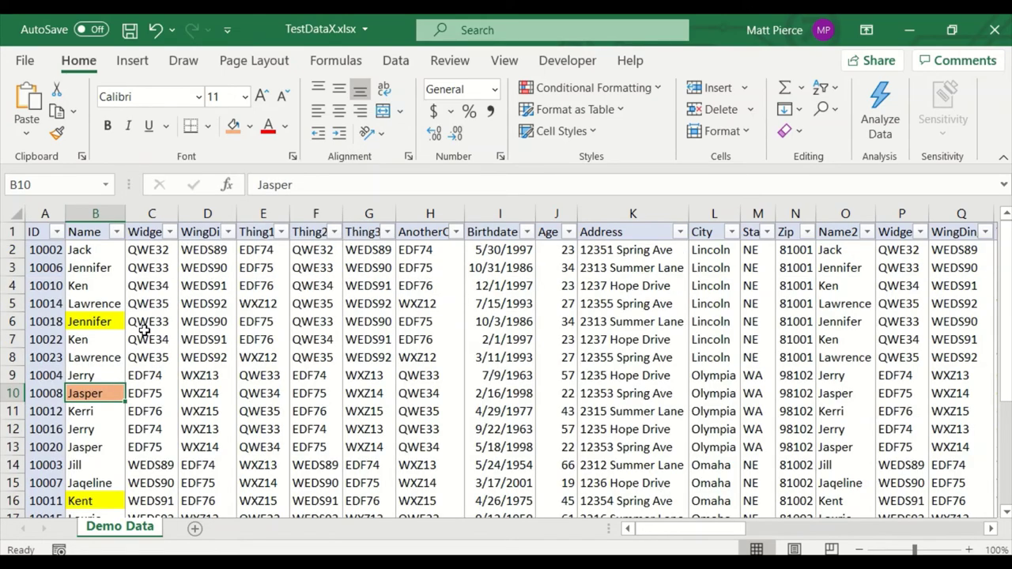
pyautogui.click(91, 301)
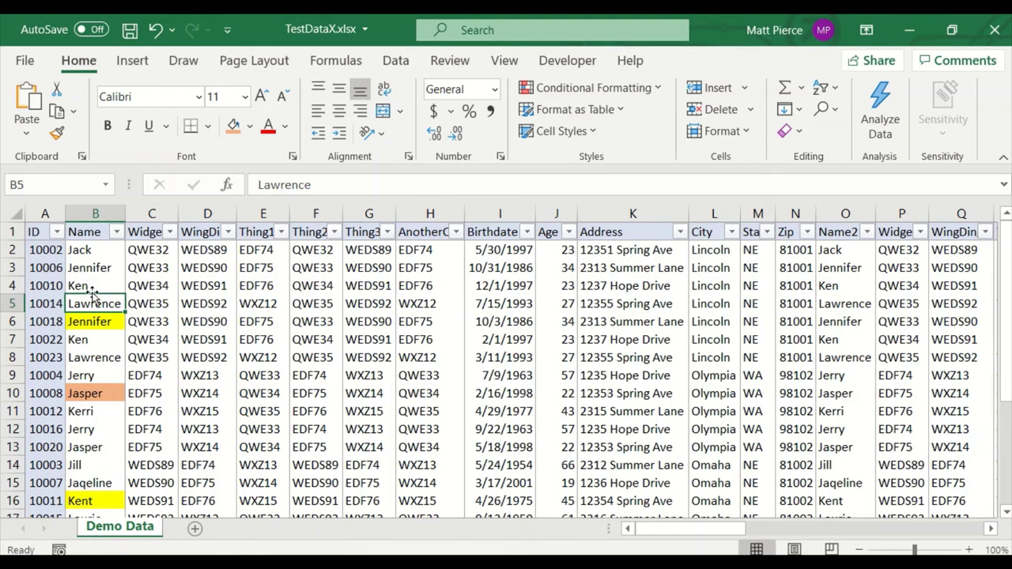
pyautogui.click(95, 288)
pyautogui.click(98, 357)
pyautogui.click(101, 413)
pyautogui.click(356, 415)
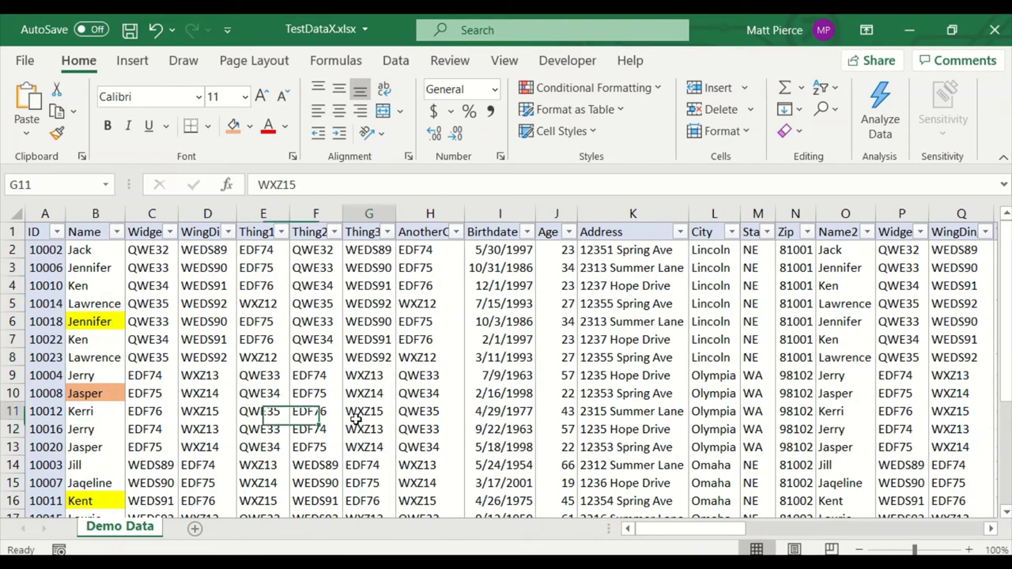
pyautogui.doubleClick(525, 501)
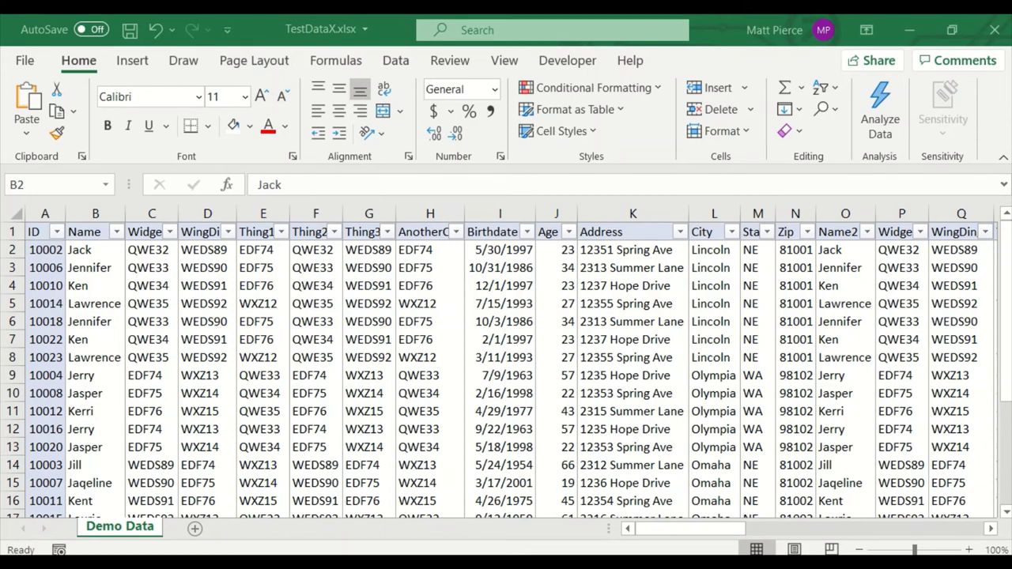
# Insert six blank rows above the header row of the data
pyautogui.moveTo(14, 231); pyautogui.dragTo(14, 322)
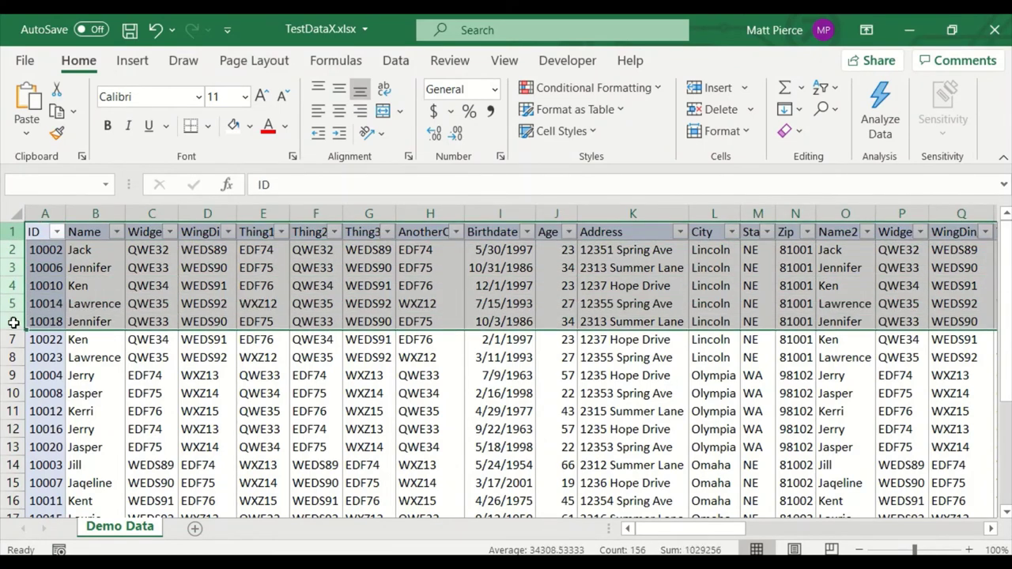
pyautogui.rightClick(95, 316)
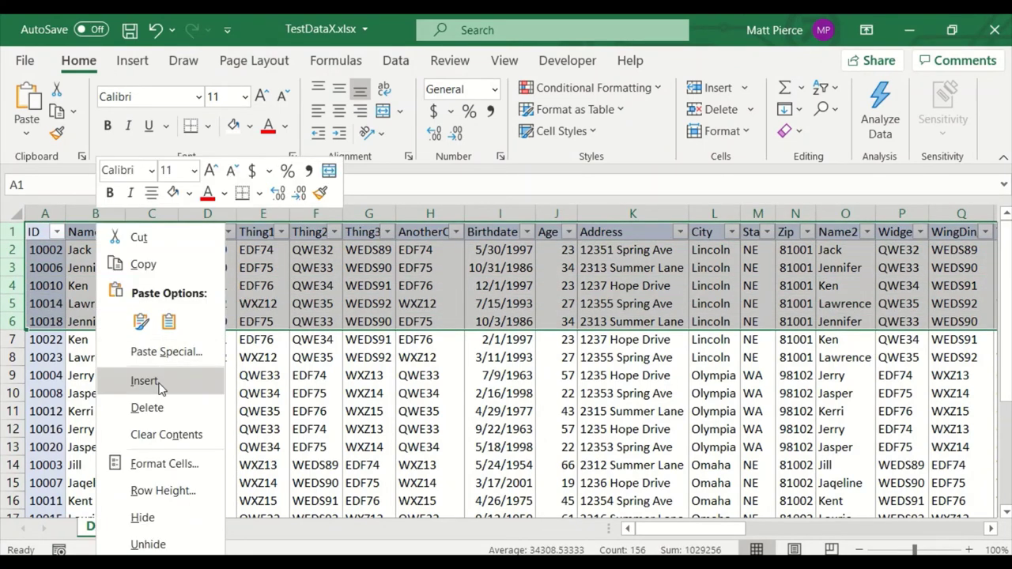
pyautogui.click(158, 382)
# Highlight the blank block B1:C5 above the data as the area for filter criteria
pyautogui.click(90, 247)
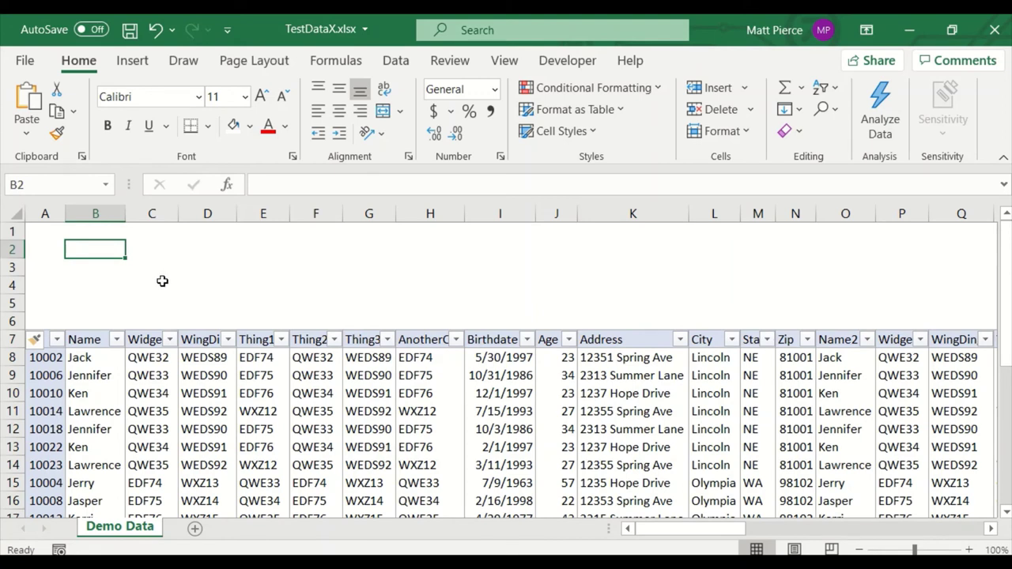
pyautogui.press('Up')
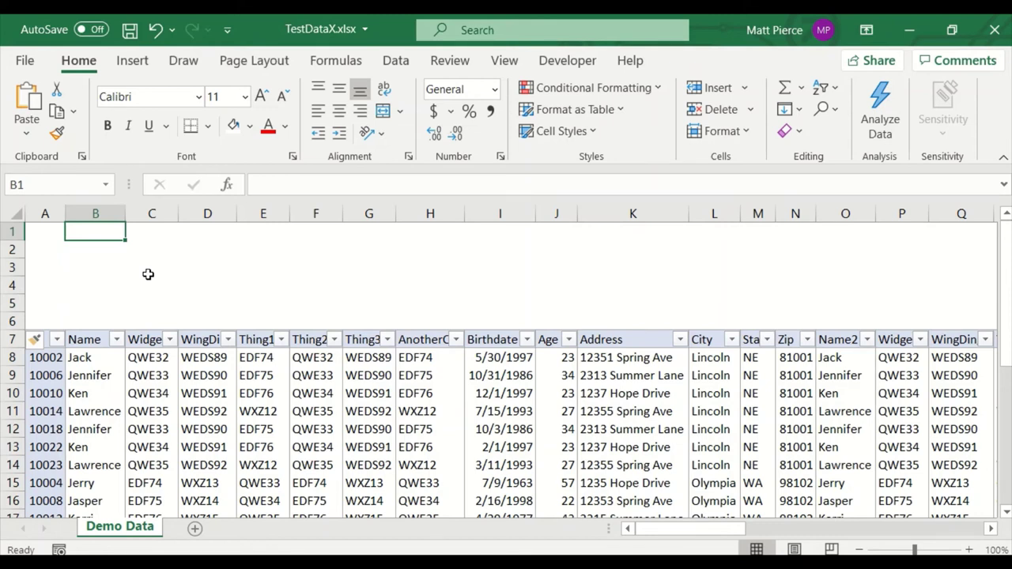
pyautogui.hotkey('shift', 'Down')
pyautogui.hotkey('shift', 'Down')
pyautogui.hotkey('shift', 'Down')
pyautogui.hotkey('shift', 'Down')
pyautogui.hotkey('shift', 'Right')
pyautogui.hotkey('shift', 'Right')
pyautogui.hotkey('shift', 'Left')
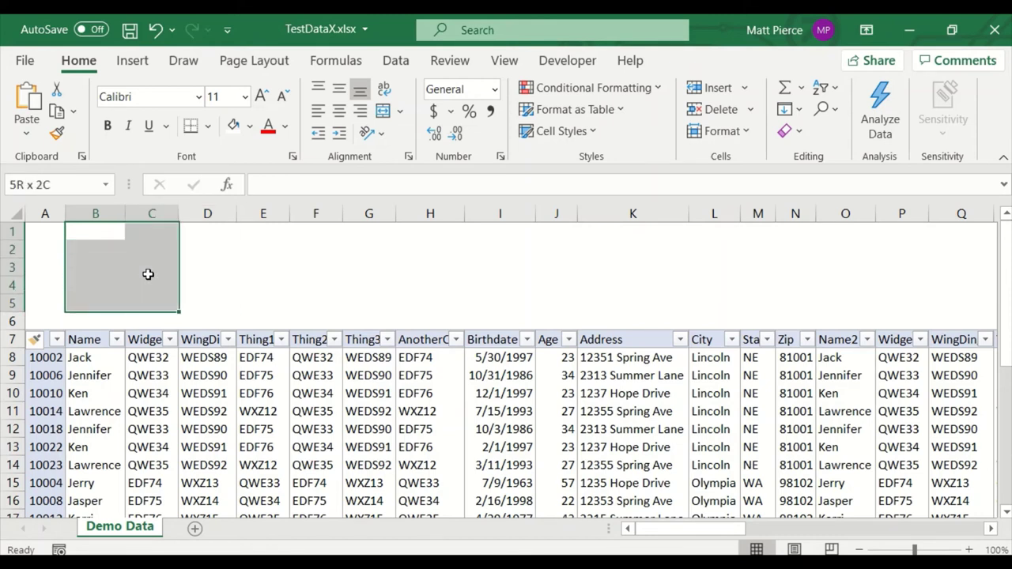
# Enter the criteria headings City in B1 and Name in C1, matching the data's column headers
pyautogui.press('Up')
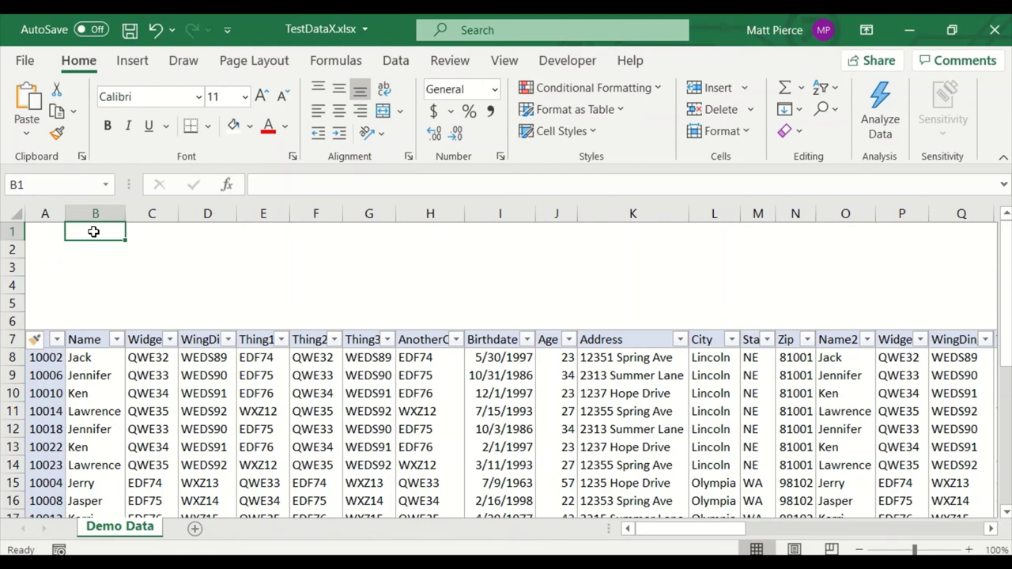
pyautogui.write('City')
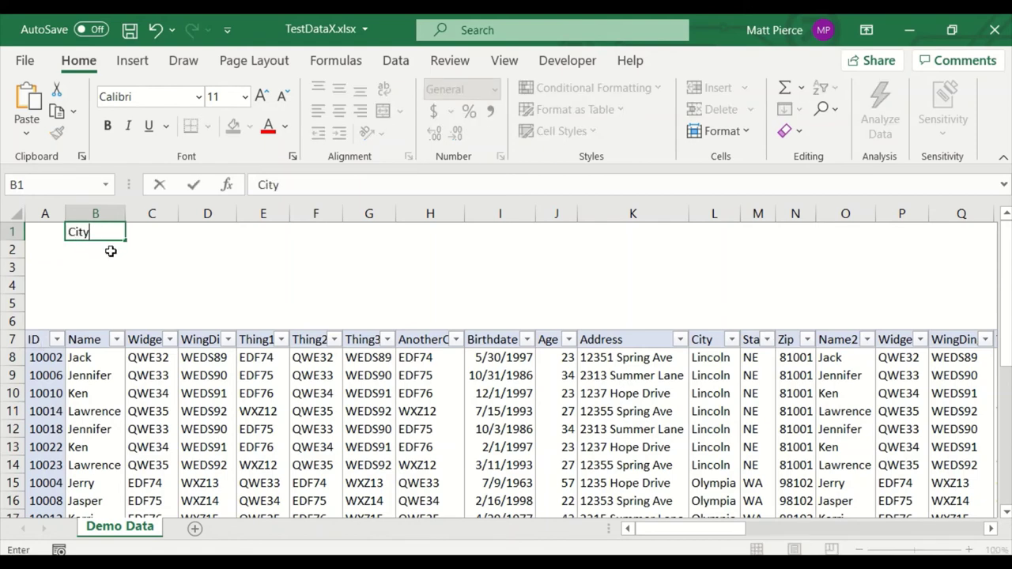
pyautogui.click(98, 245)
pyautogui.click(79, 230)
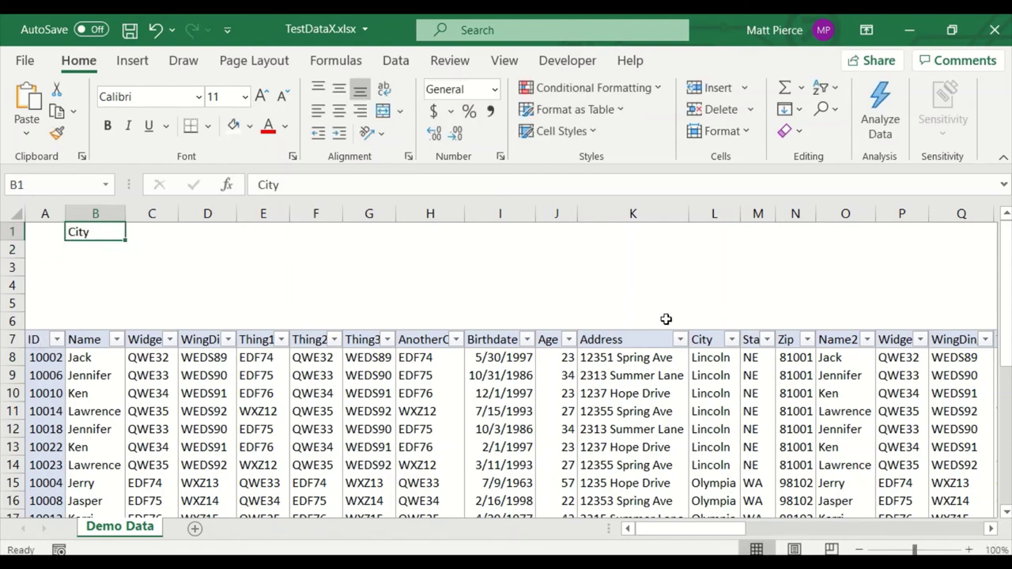
pyautogui.click(716, 339)
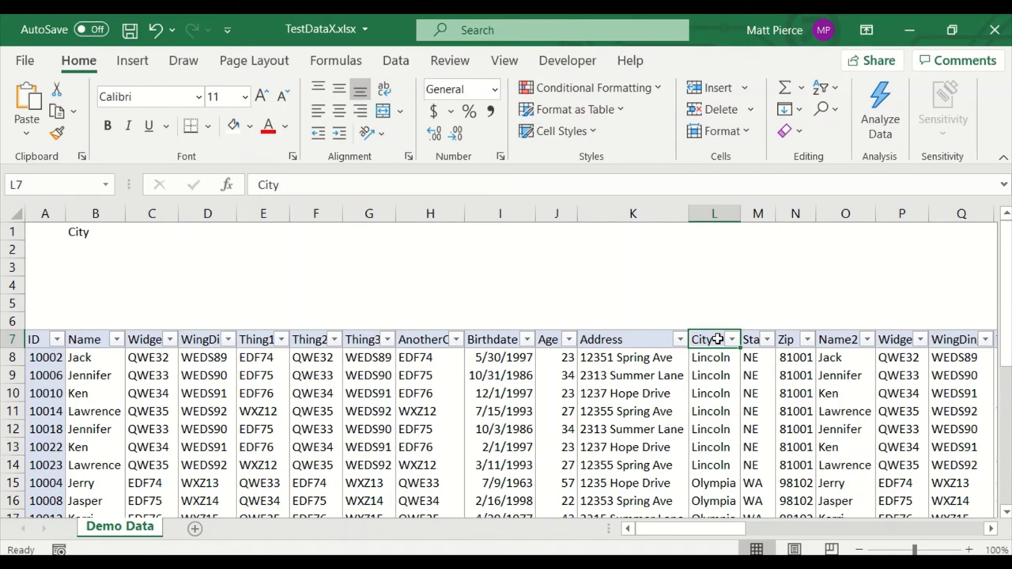
pyautogui.click(150, 235)
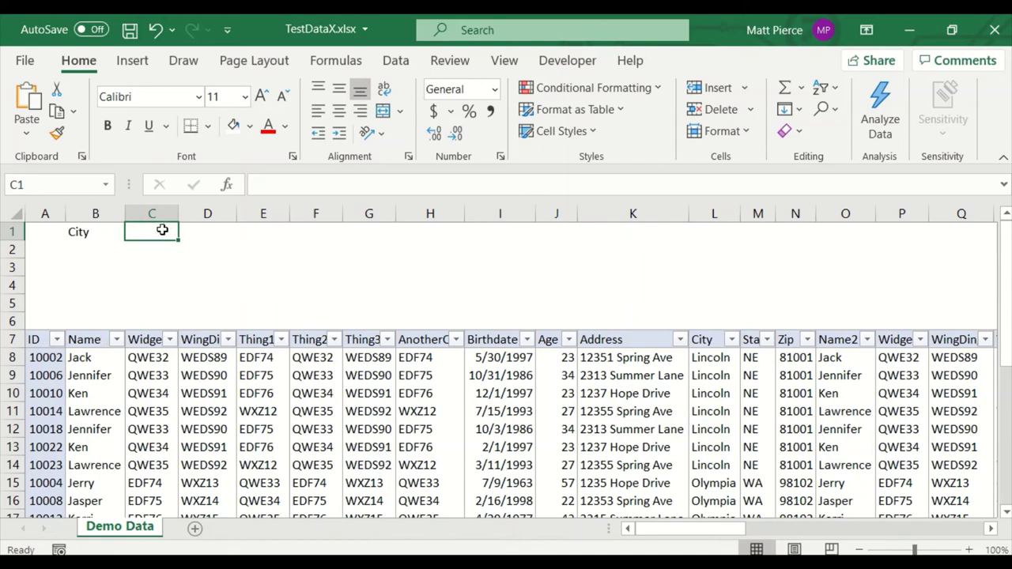
pyautogui.write('Name')
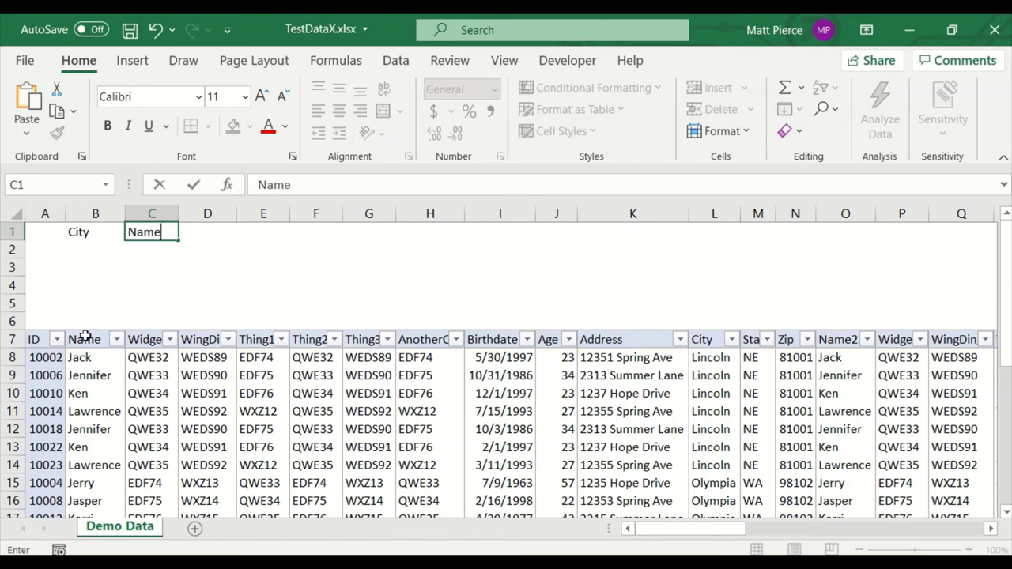
# List Seattle in B2 and Lincoln in B3 under the City criteria heading
pyautogui.click(81, 249)
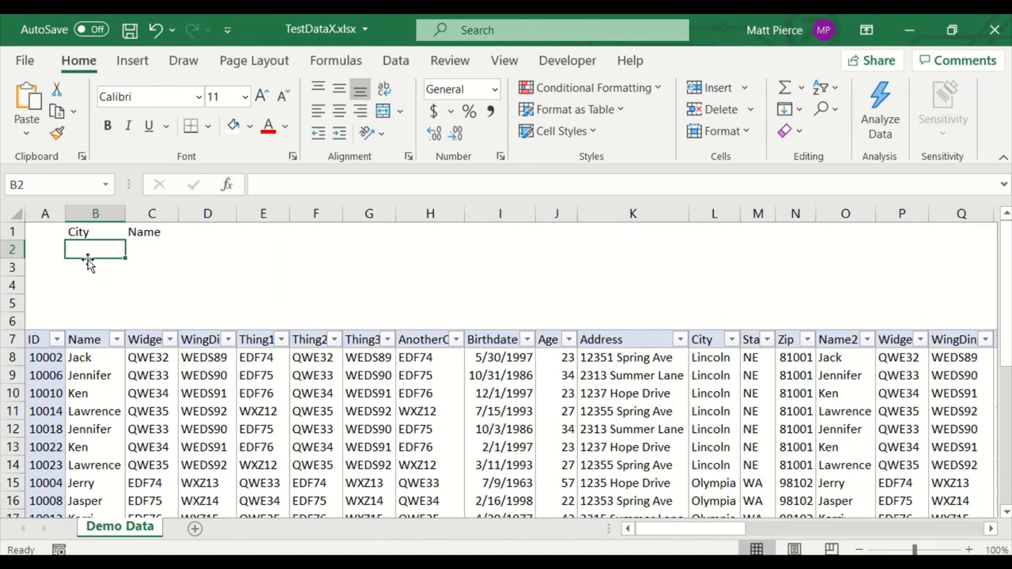
pyautogui.write('Seattl')
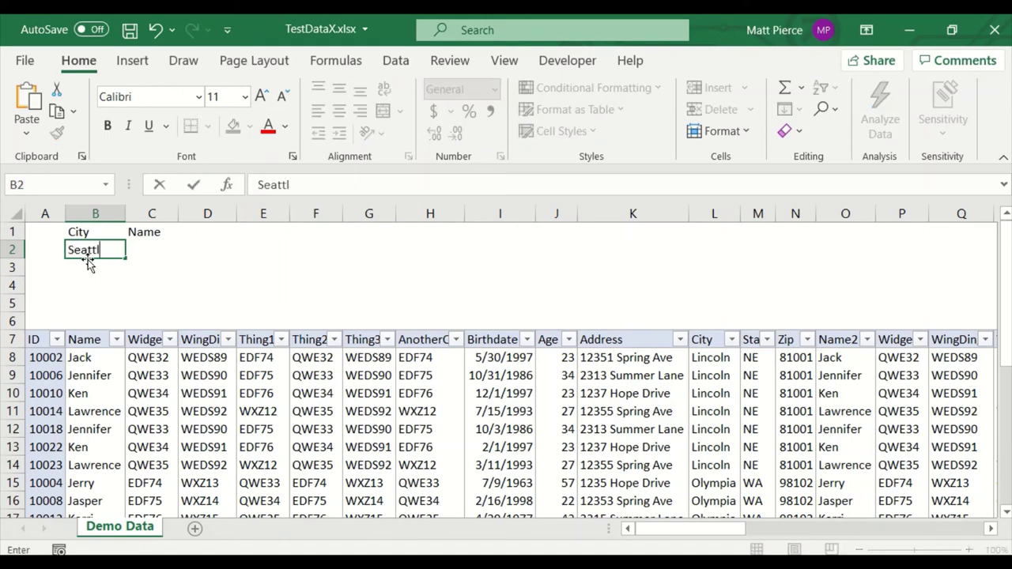
pyautogui.write('e')
pyautogui.press('Return')
pyautogui.write('Lincol')
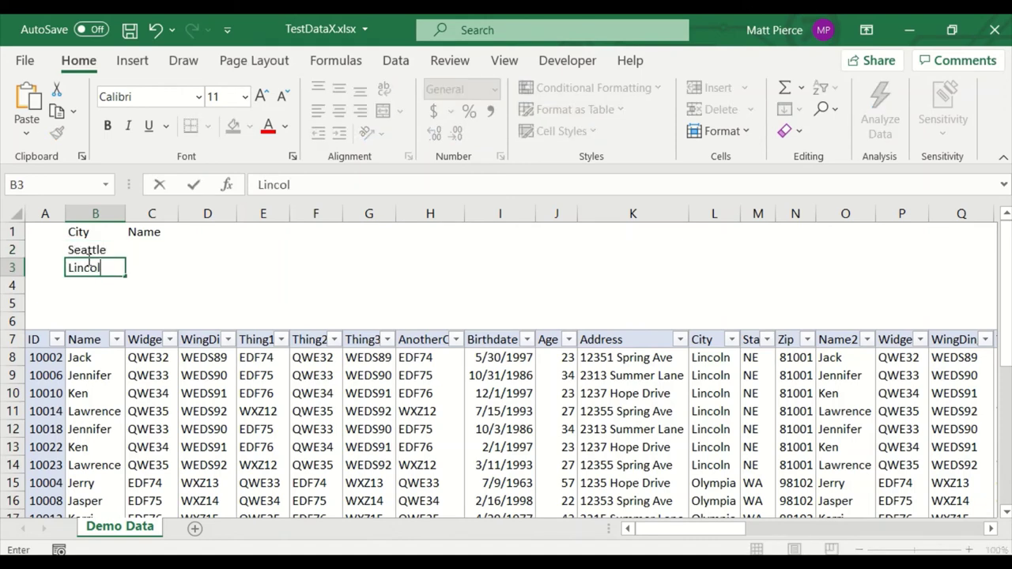
pyautogui.write('n')
# Enter four people's first names in C2:C5 under Name, and make the City and Name criteria headings bold
pyautogui.press('Up')
pyautogui.press('Right')
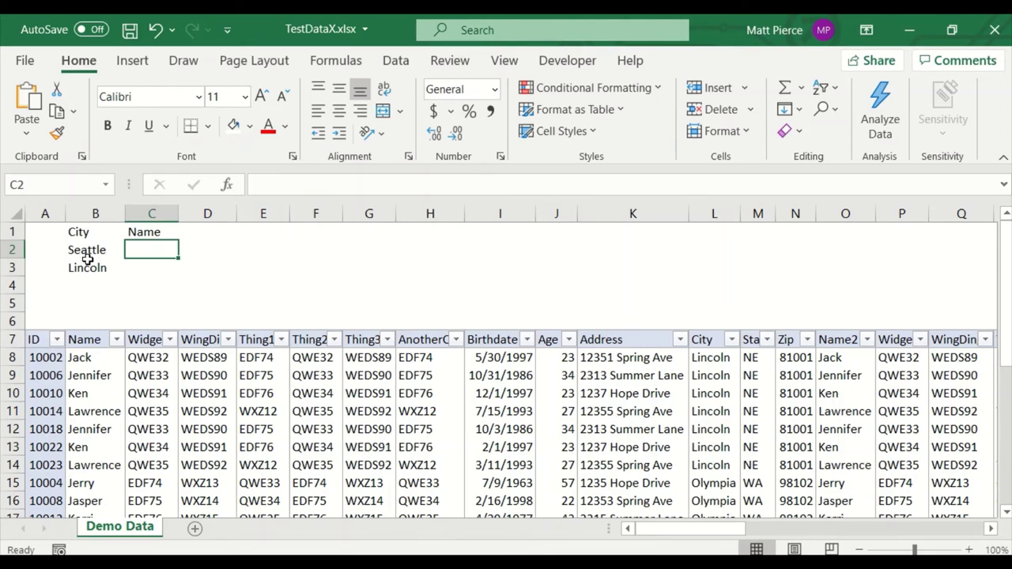
pyautogui.write('John')
pyautogui.press('Return')
pyautogui.write('Jack')
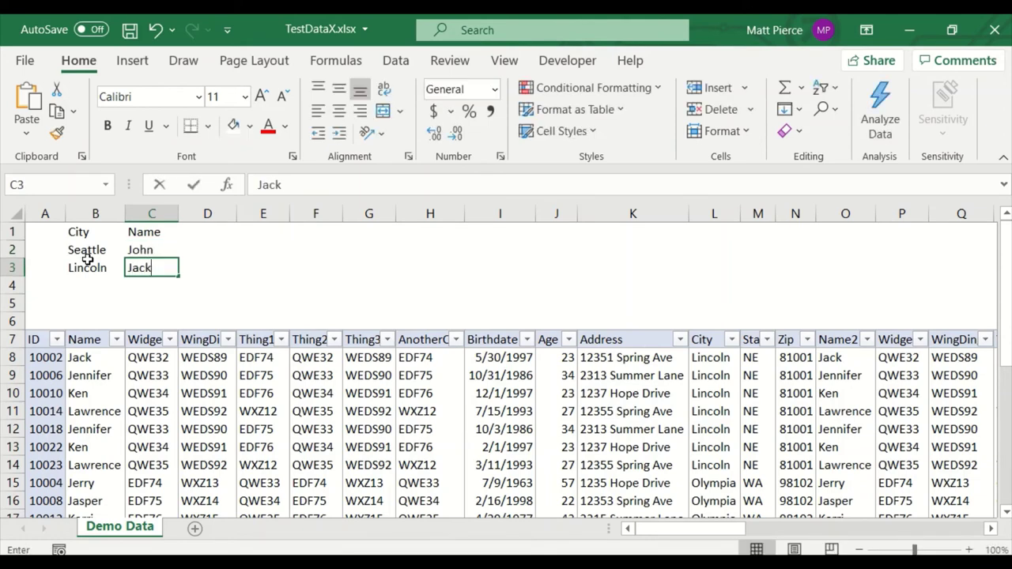
pyautogui.press('Return')
pyautogui.write('Jenny')
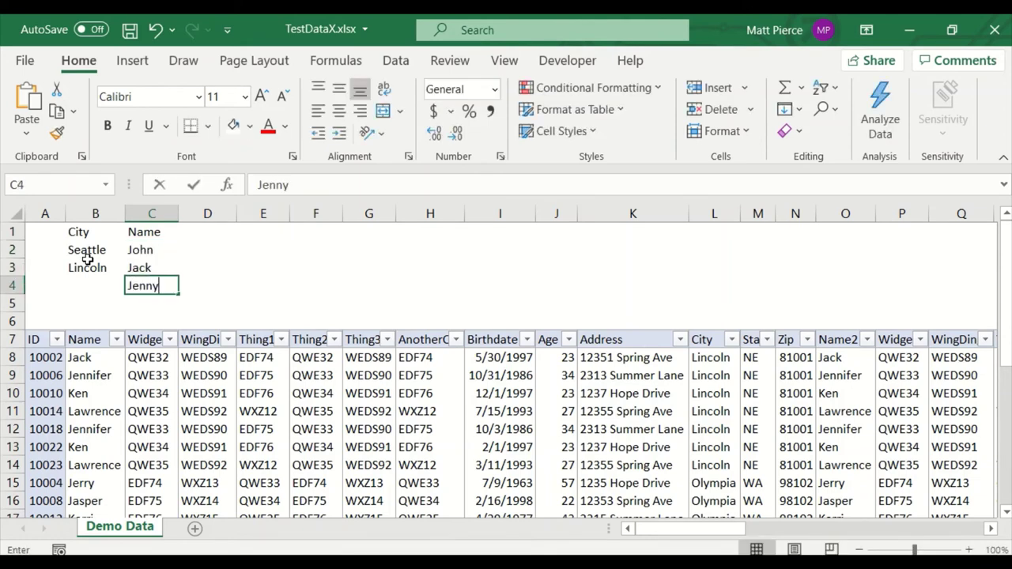
pyautogui.press('Return')
pyautogui.write('Ken')
pyautogui.press('Return')
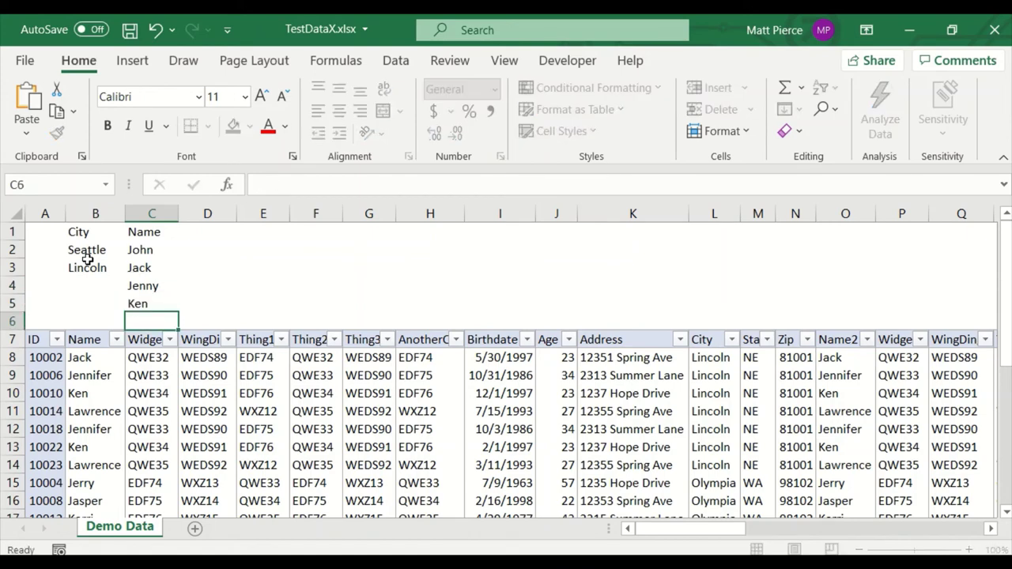
pyautogui.hotkey('ctrl', 'shift', 'm')
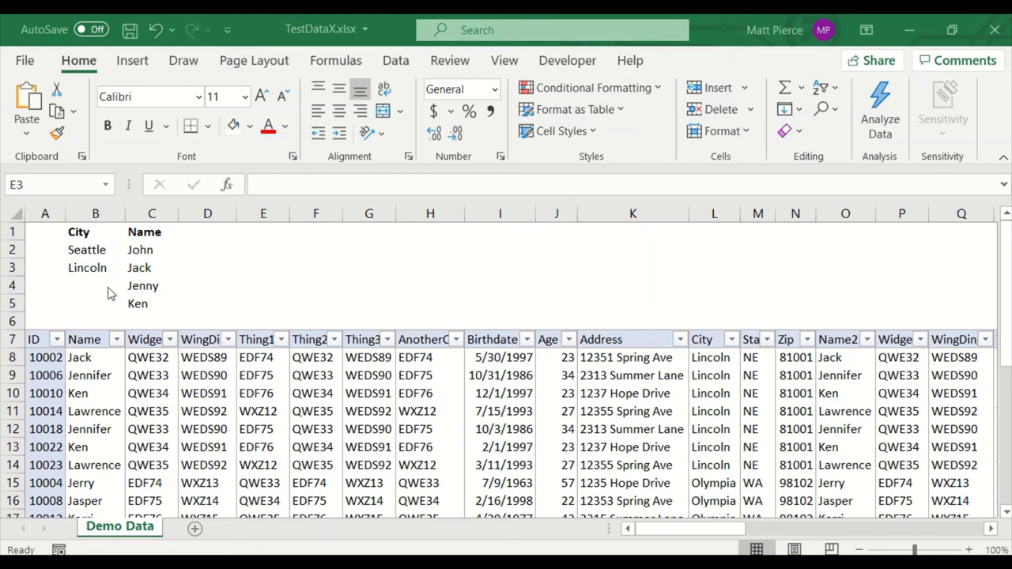
# Turn off the header filters and apply an in-place Advanced Filter to A7:Z30 with criteria range B1:C5
pyautogui.click(398, 63)
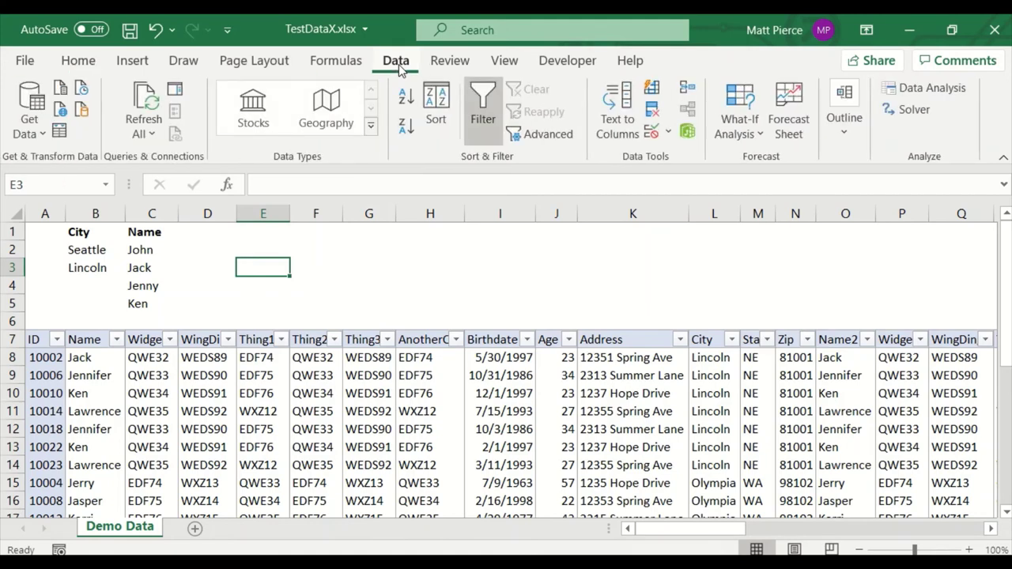
pyautogui.click(482, 126)
pyautogui.click(538, 133)
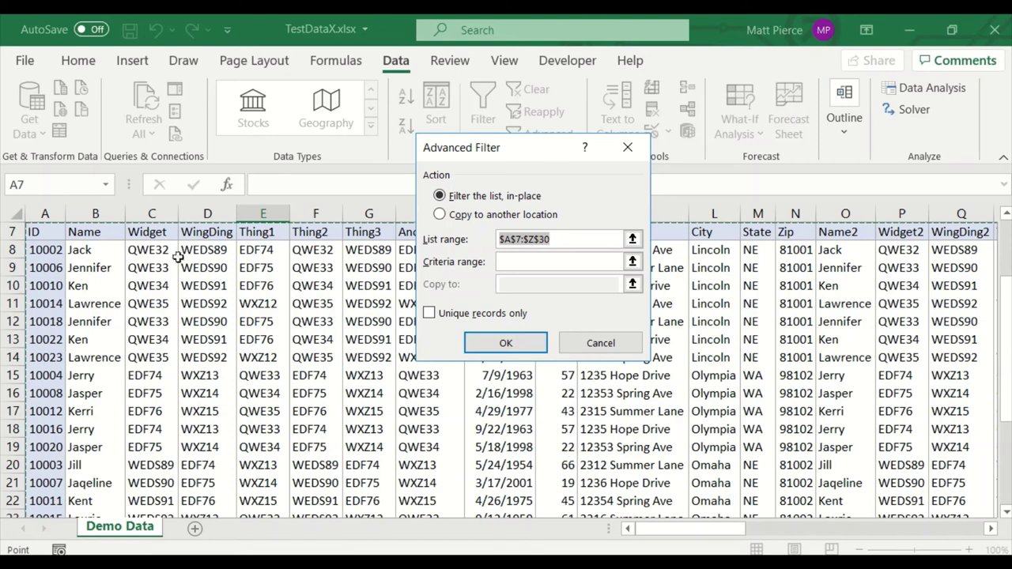
pyautogui.click(518, 262)
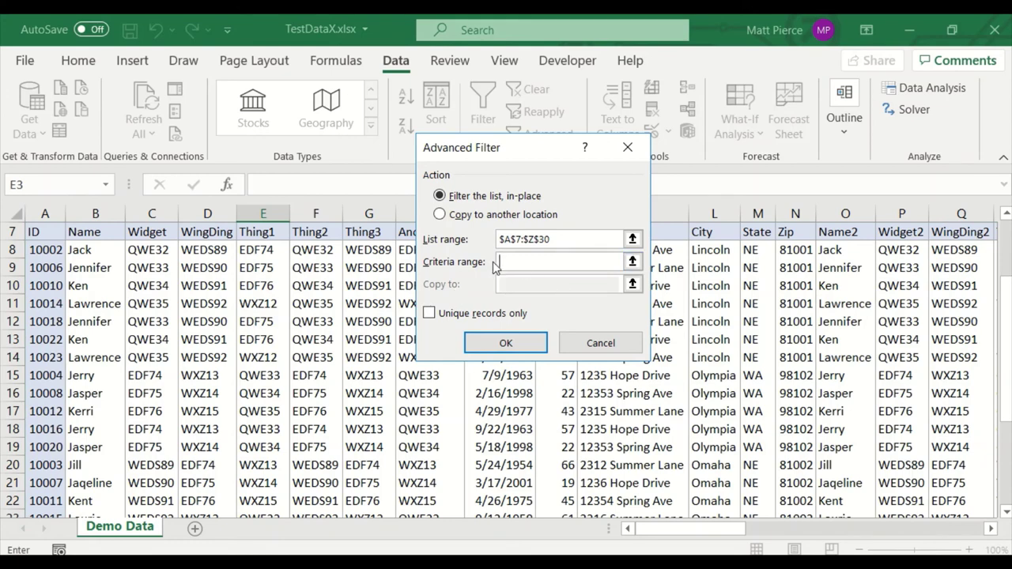
pyautogui.click(633, 262)
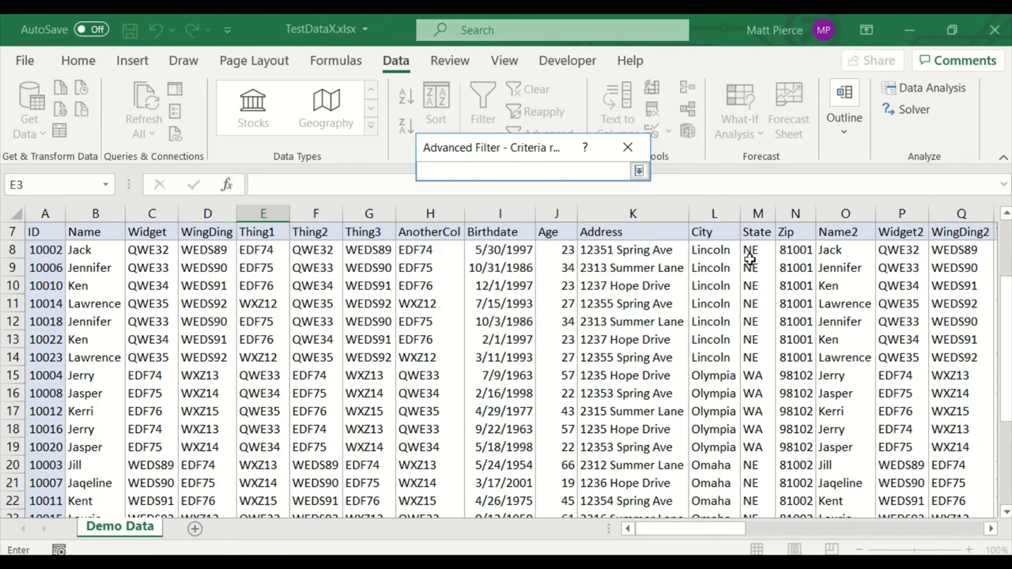
pyautogui.scroll(2, 506, 370)
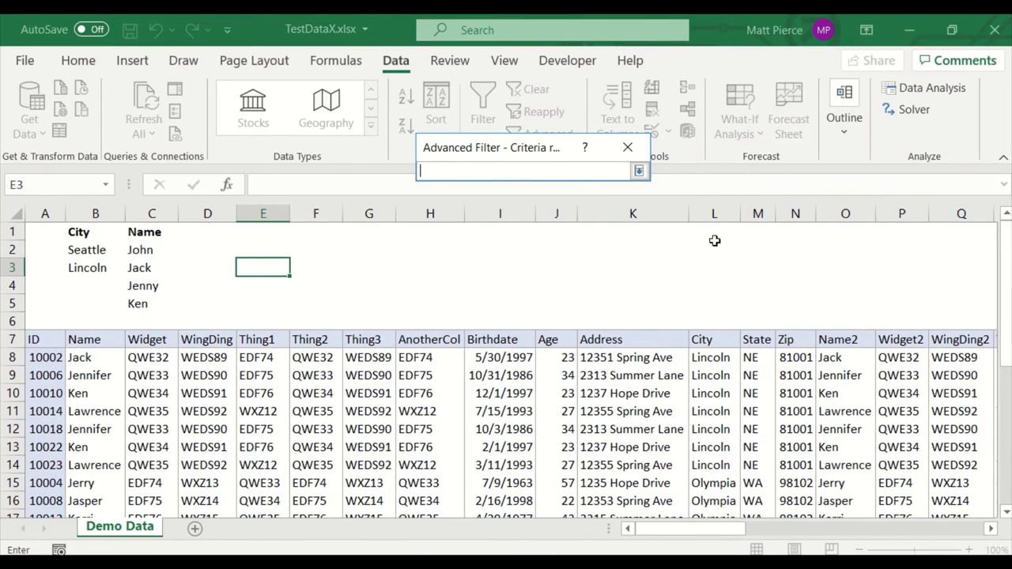
pyautogui.click(77, 230)
pyautogui.moveTo(77, 230); pyautogui.dragTo(138, 314)
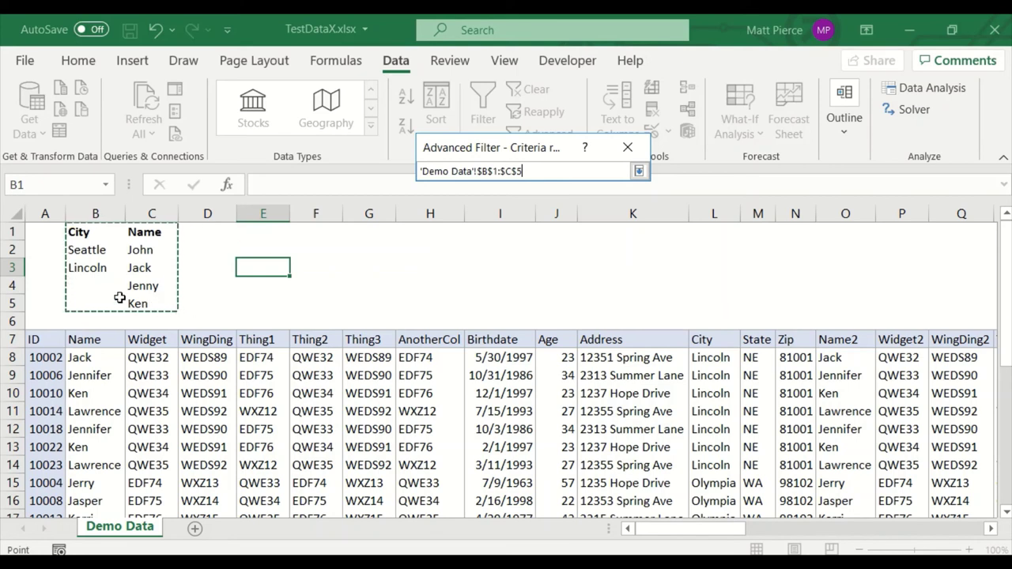
pyautogui.click(639, 171)
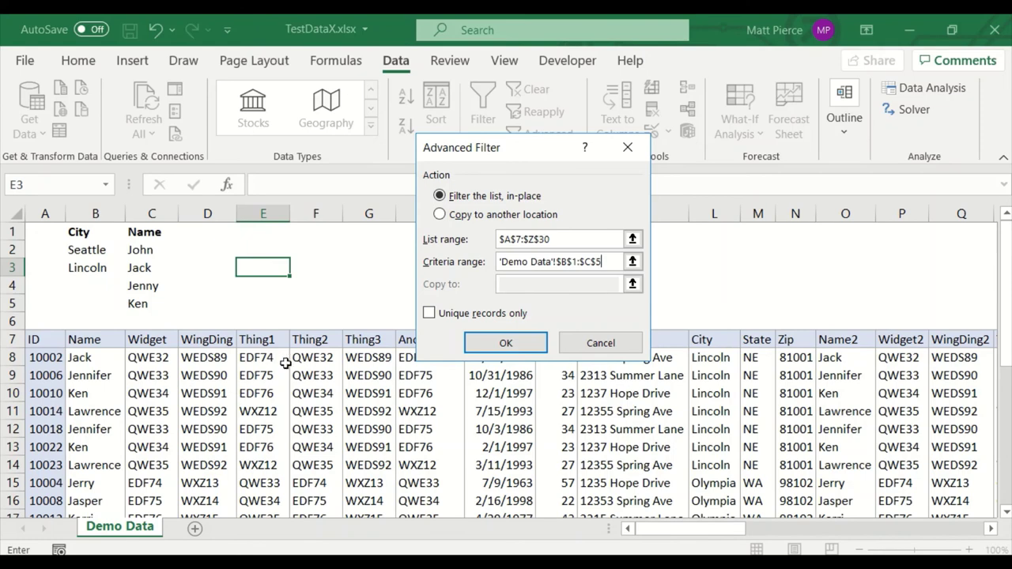
pyautogui.click(506, 344)
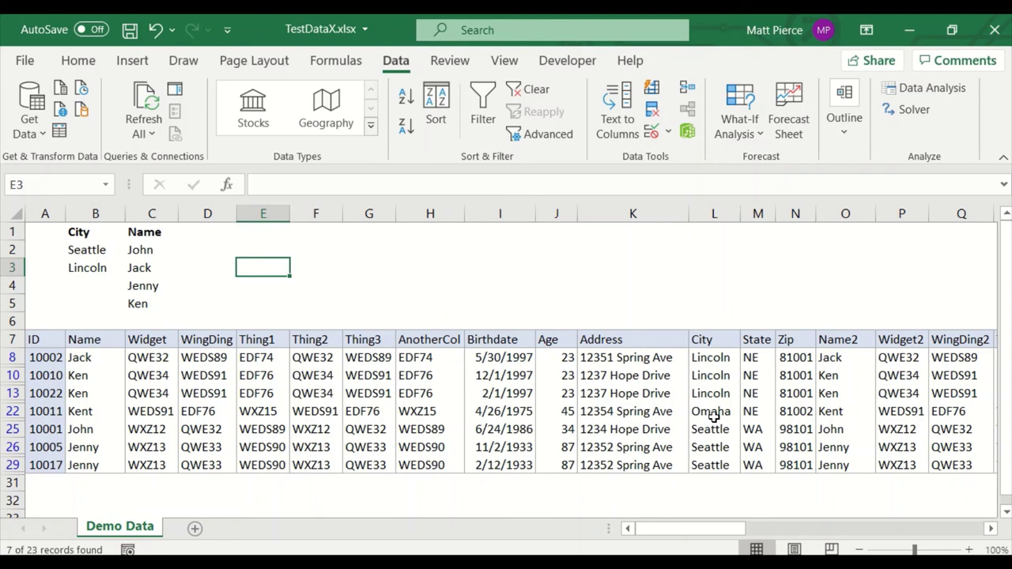
# Compare the Omaha record in the filtered list with the blank City criteria cell and the last Name criterion
pyautogui.click(714, 412)
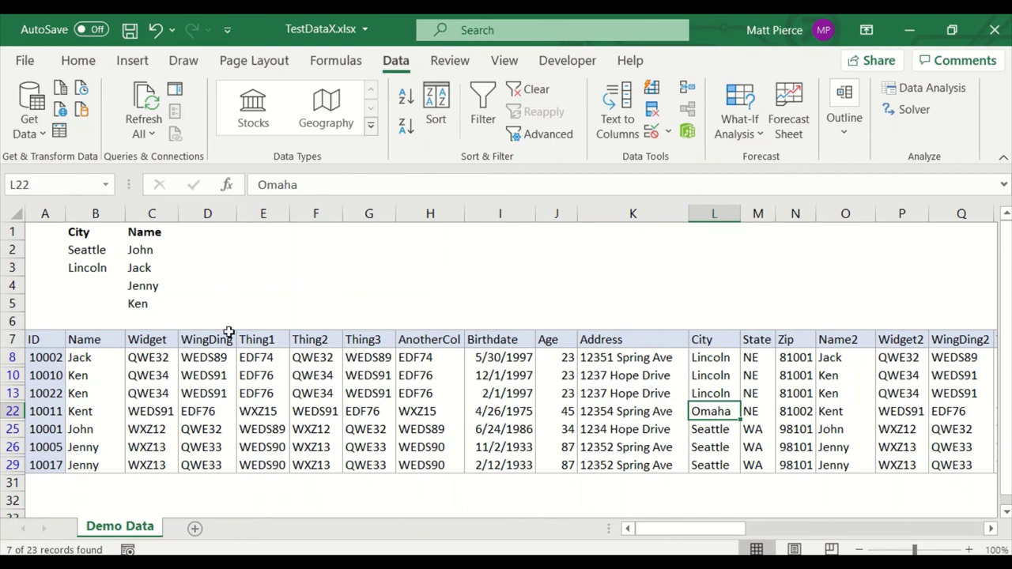
pyautogui.click(90, 281)
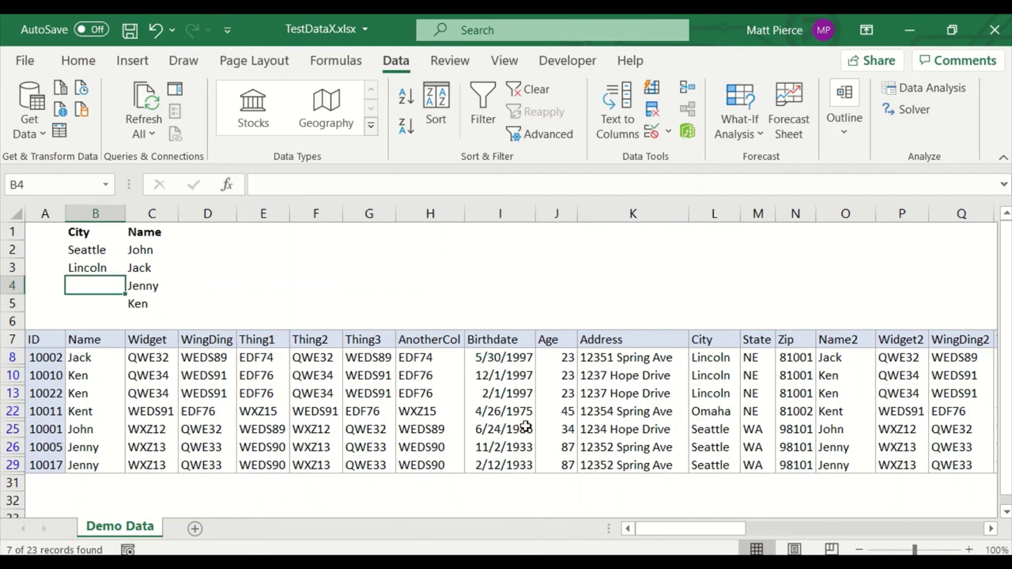
pyautogui.click(157, 304)
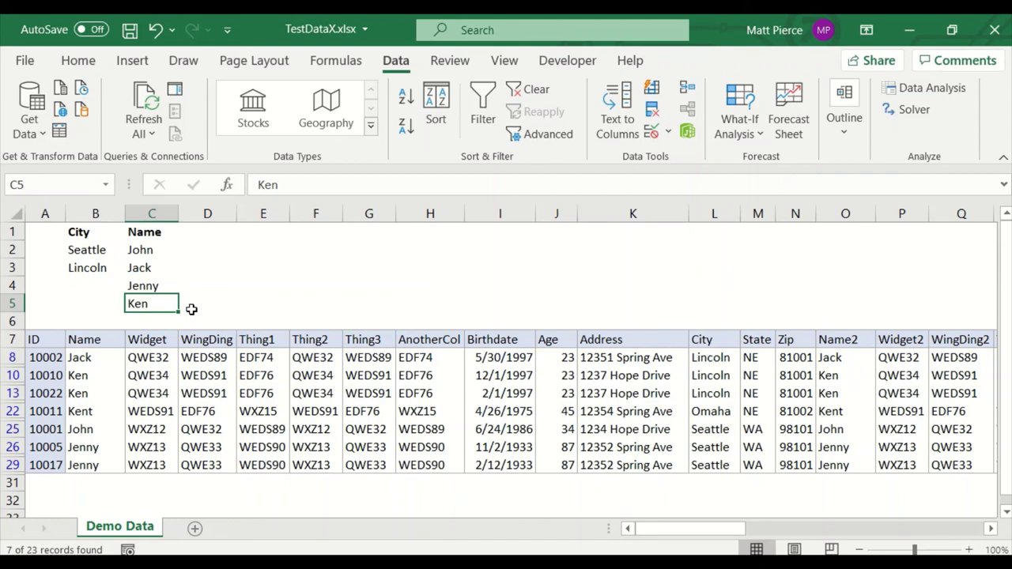
pyautogui.click(56, 411)
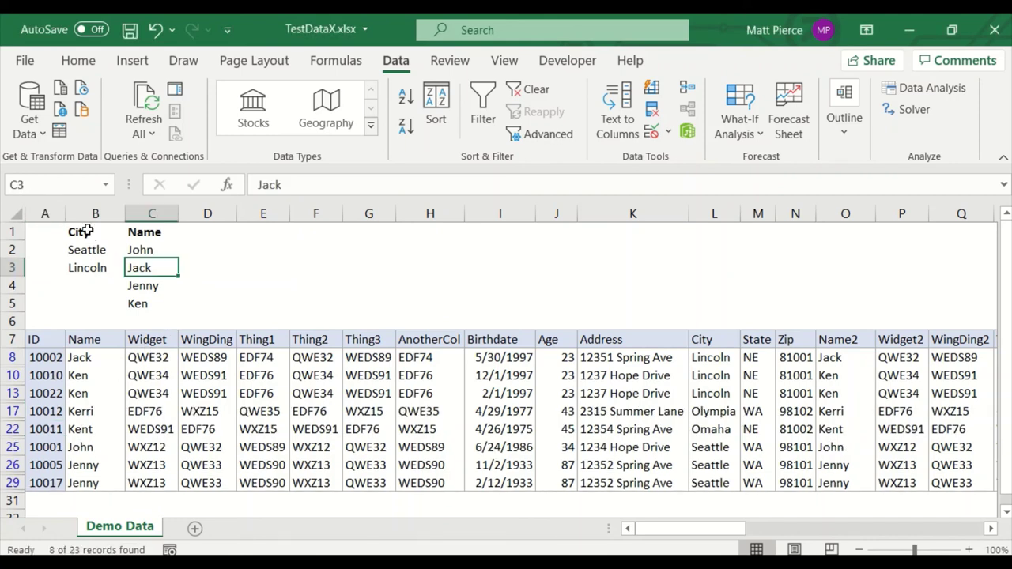
# Review the City and Name criteria columns above the filtered data
pyautogui.moveTo(84, 233); pyautogui.dragTo(87, 270)
pyautogui.moveTo(136, 231); pyautogui.dragTo(146, 285)
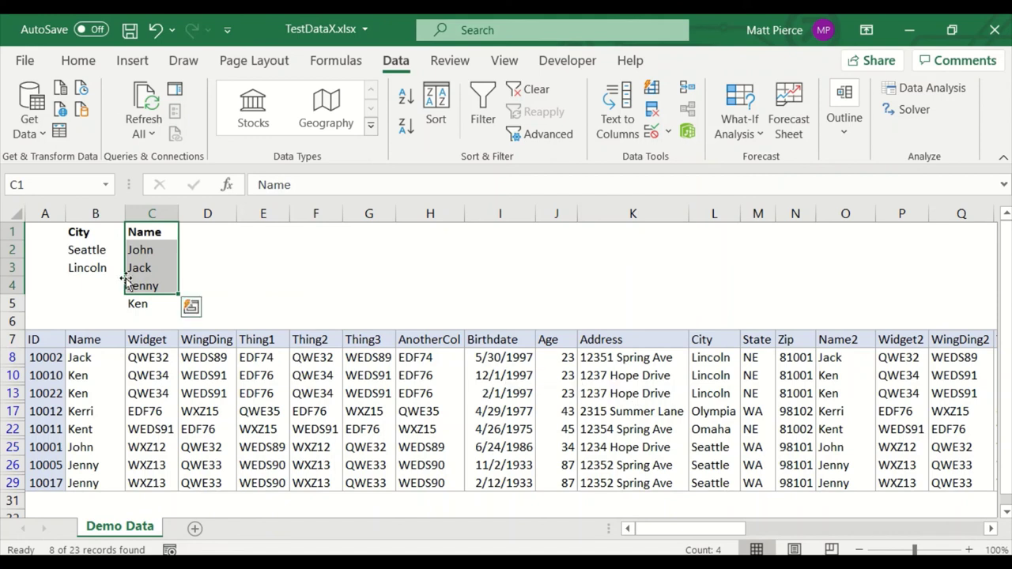
pyautogui.moveTo(94, 251); pyautogui.dragTo(93, 289)
pyautogui.moveTo(139, 251); pyautogui.dragTo(142, 304)
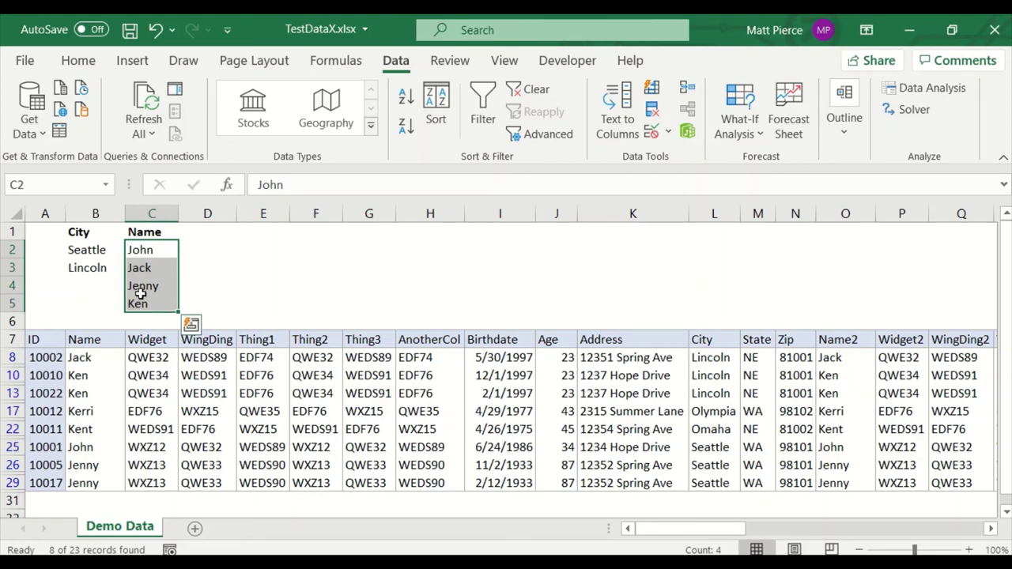